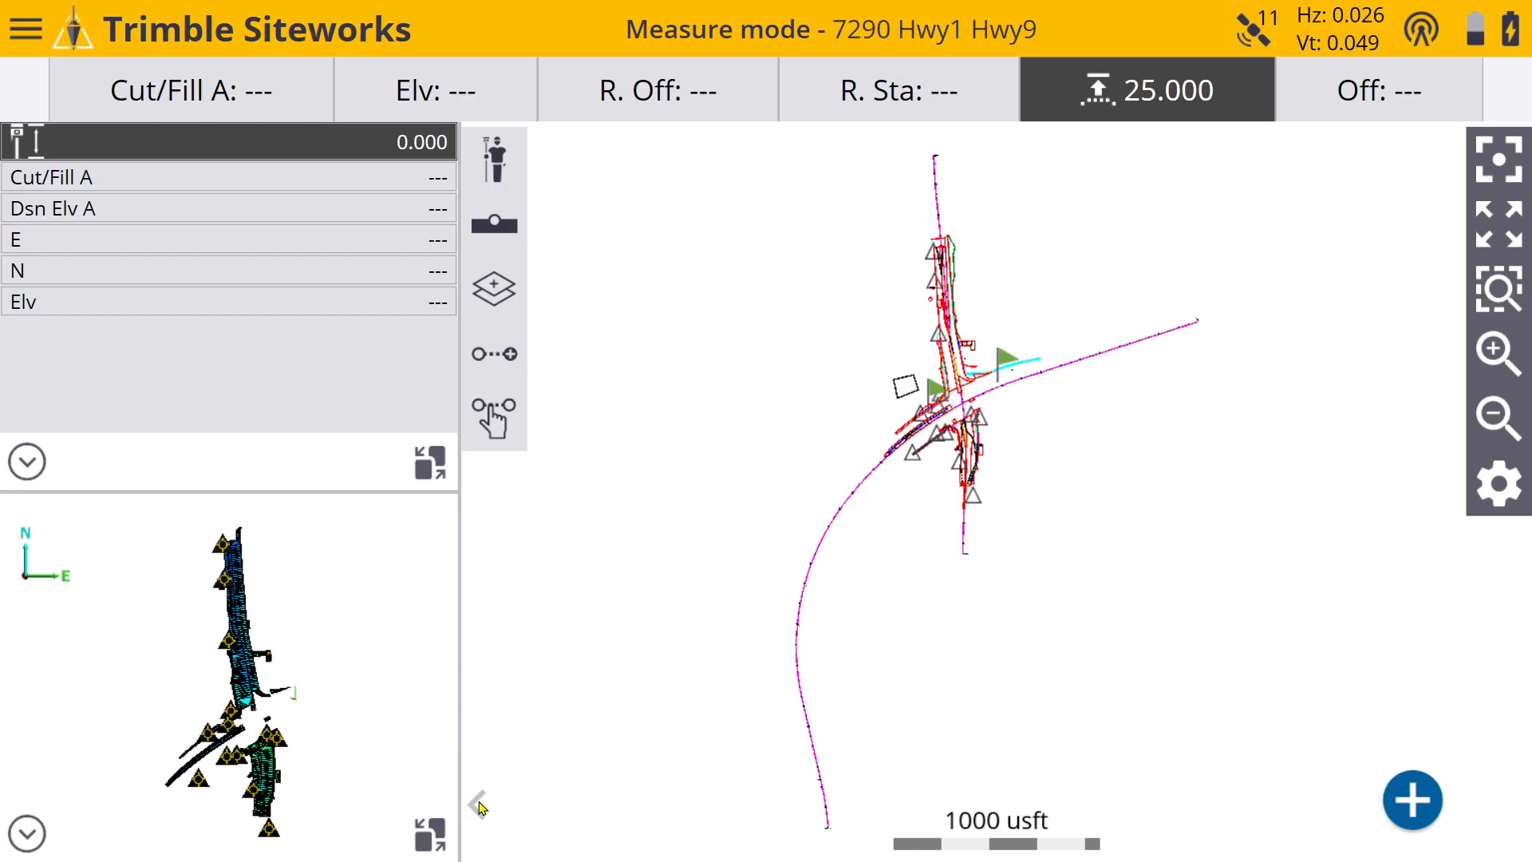
Hide the side views and examine the plan map around the highway intersection and its station labels
left_click(477, 806)
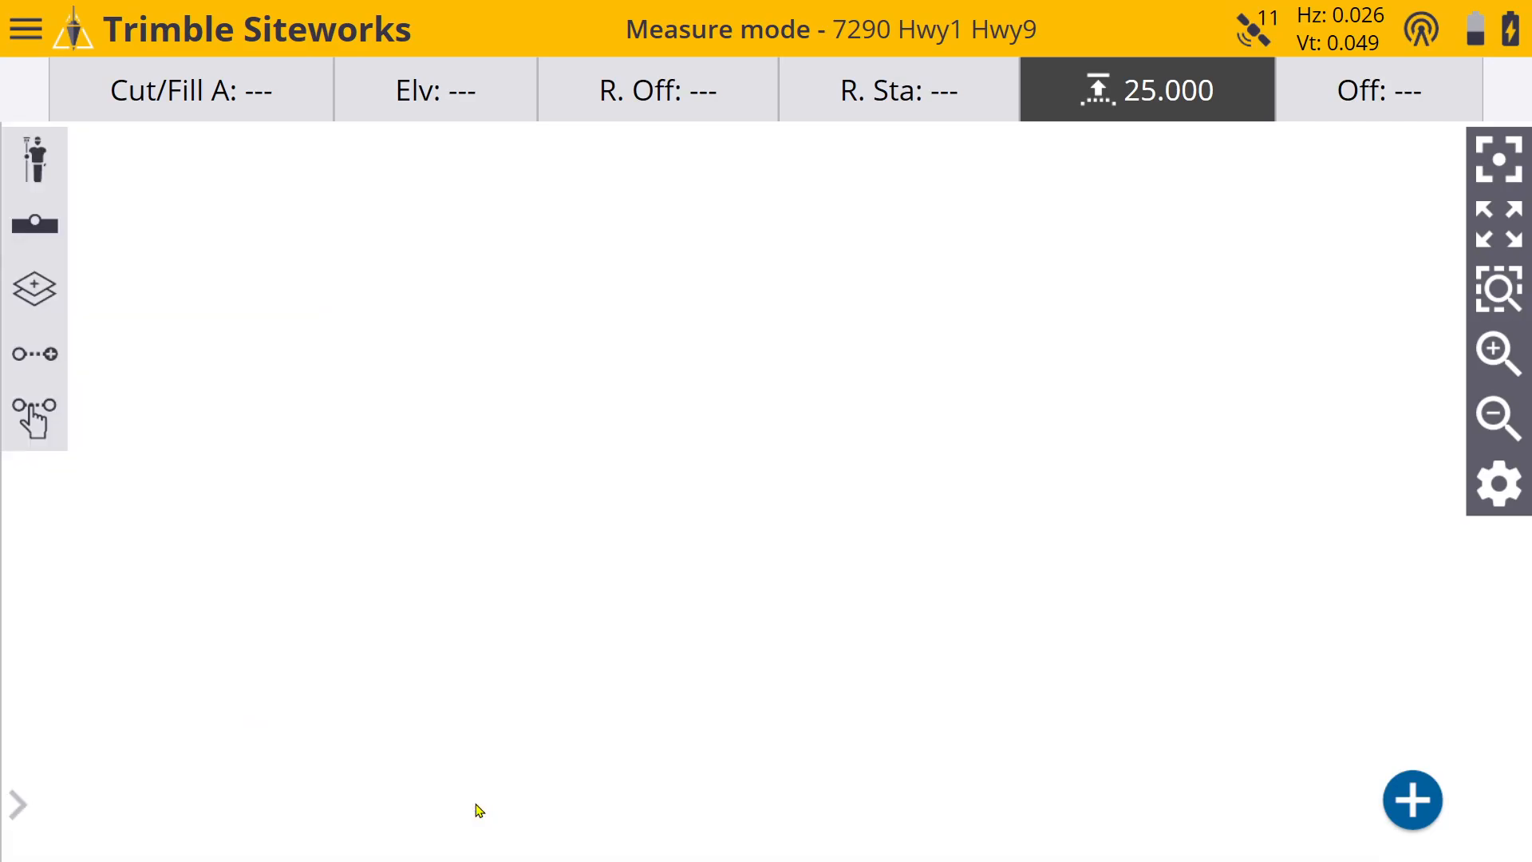
left_click(1503, 357)
left_click(1504, 356)
left_click_drag(1136, 387, 1086, 655)
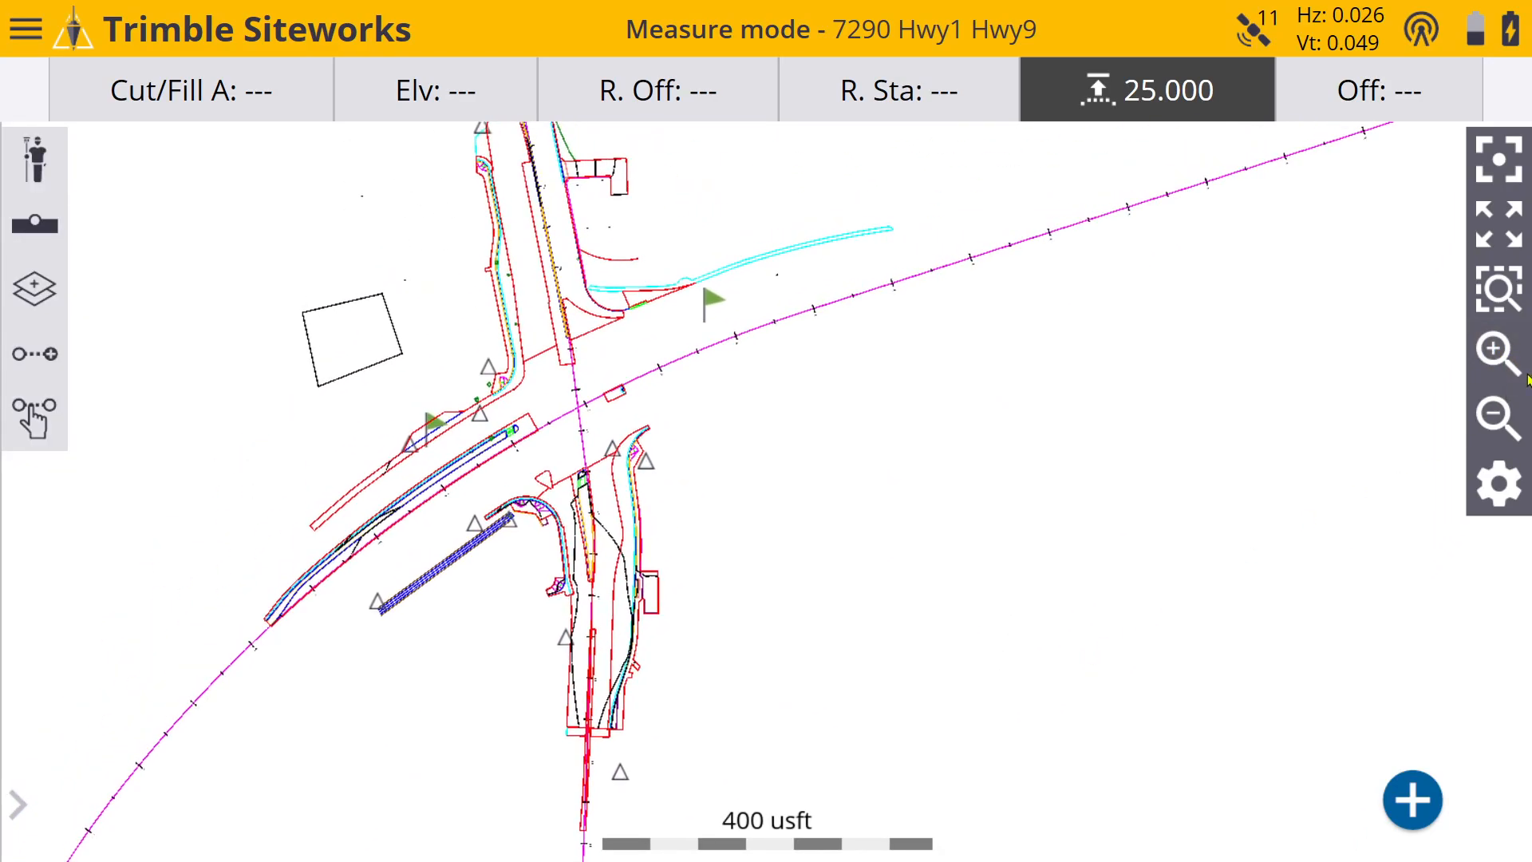
left_click(1503, 351)
left_click(1502, 351)
left_click_drag(875, 431, 1009, 505)
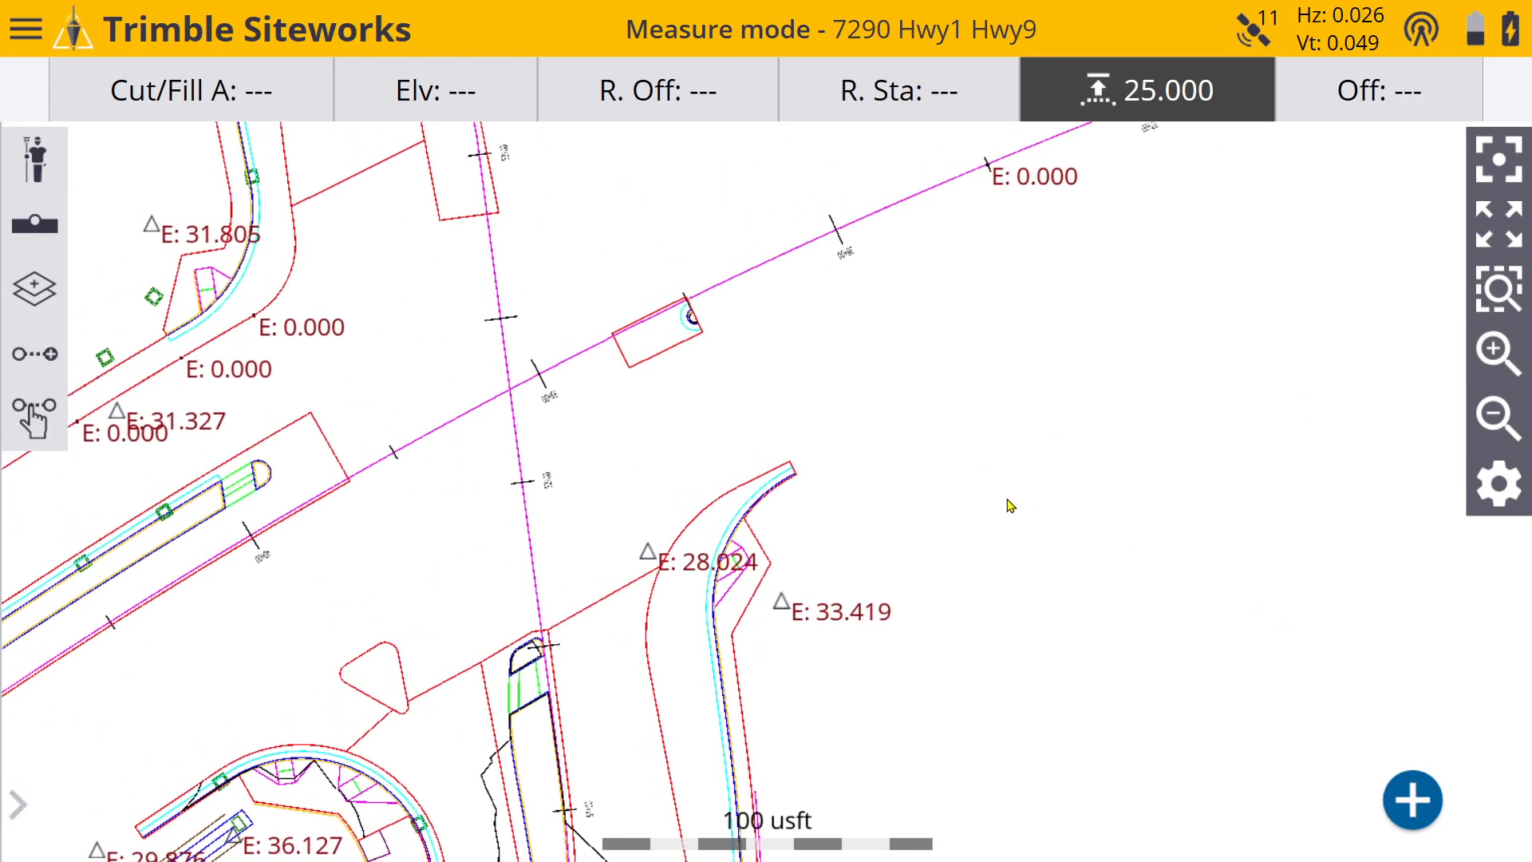
left_click(1496, 351)
left_click(1213, 408)
left_click_drag(899, 307, 865, 326)
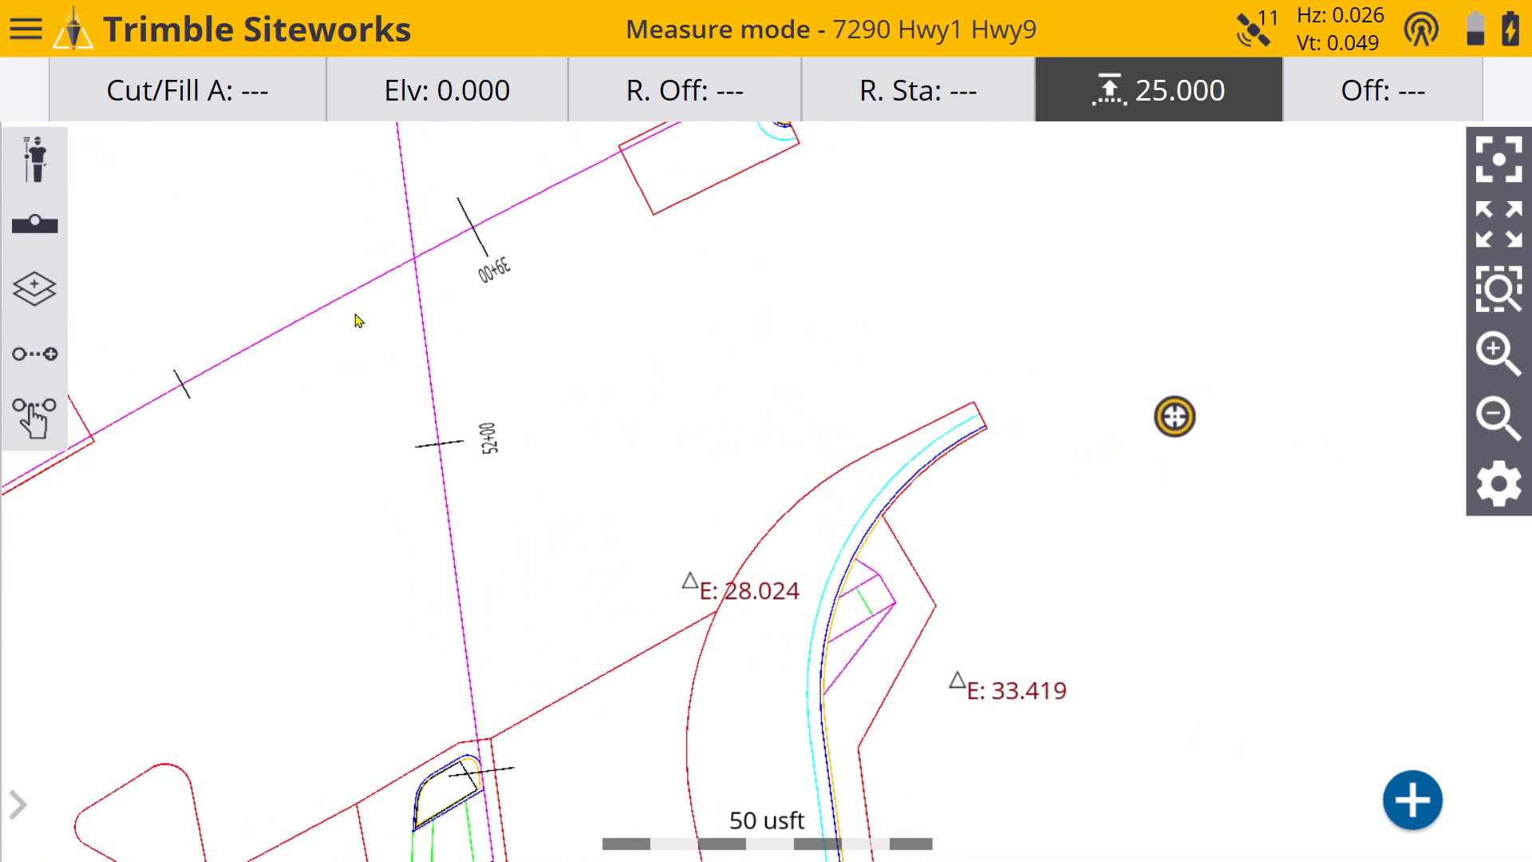
Start a COGO Offset Point at Station on the red polyline beside the curved curb, ignoring its elevation
left_click(26, 36)
left_click(58, 185)
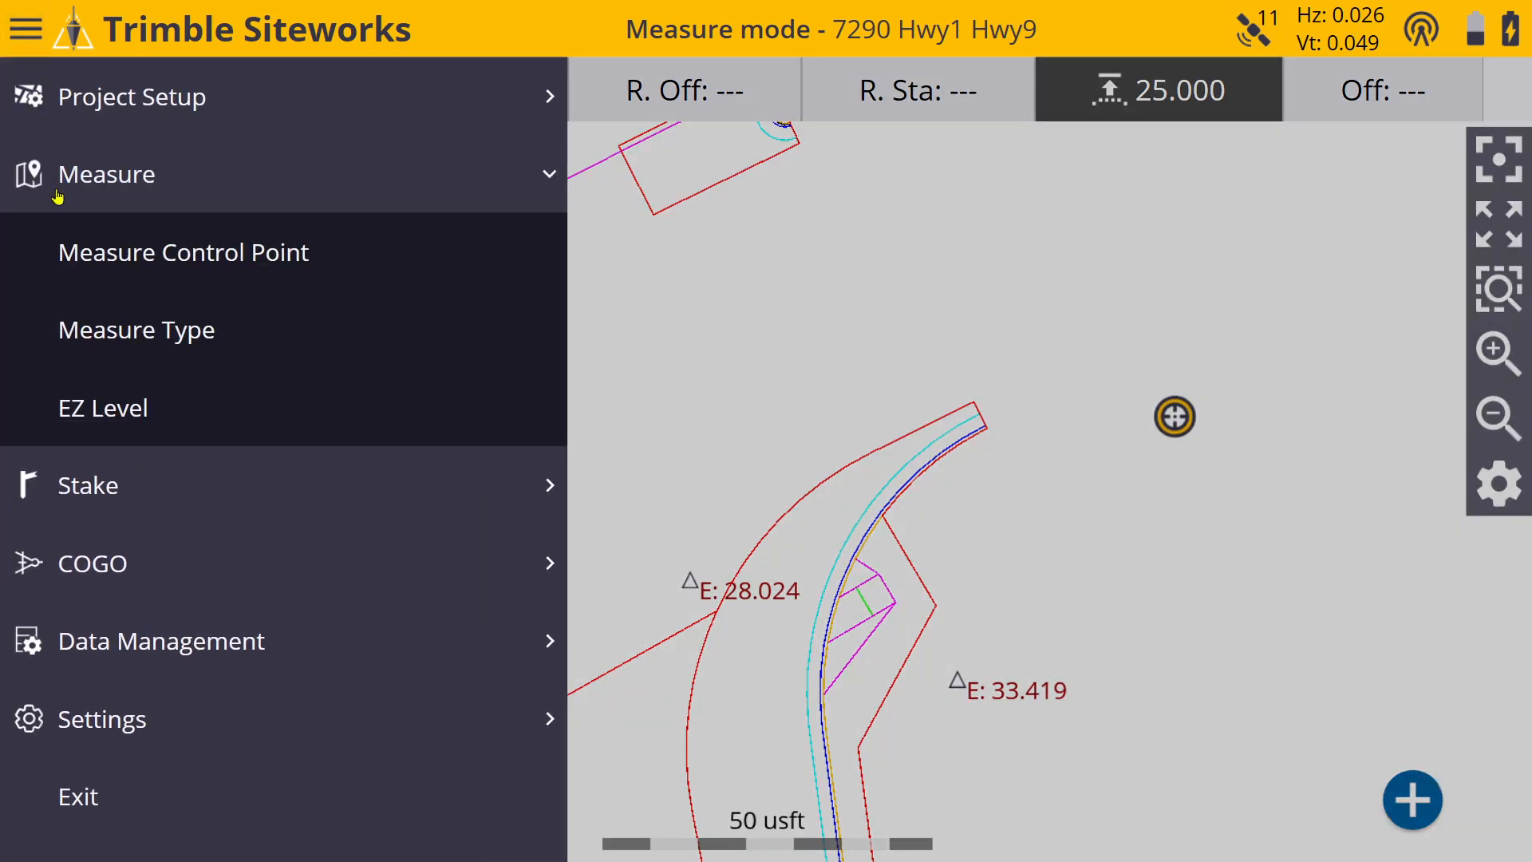
left_click(90, 566)
left_click(148, 496)
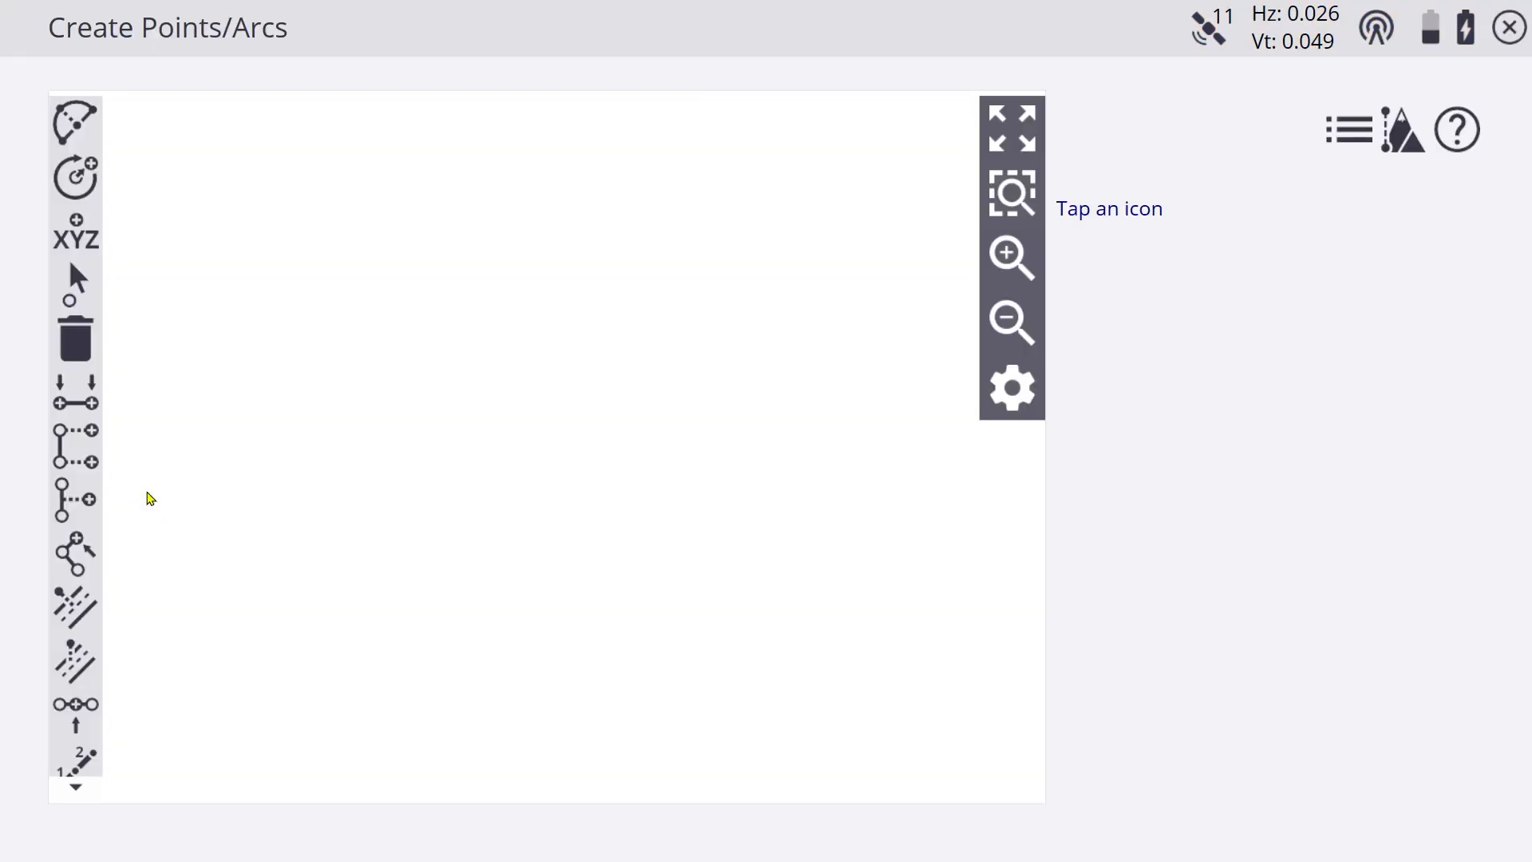
left_click(72, 505)
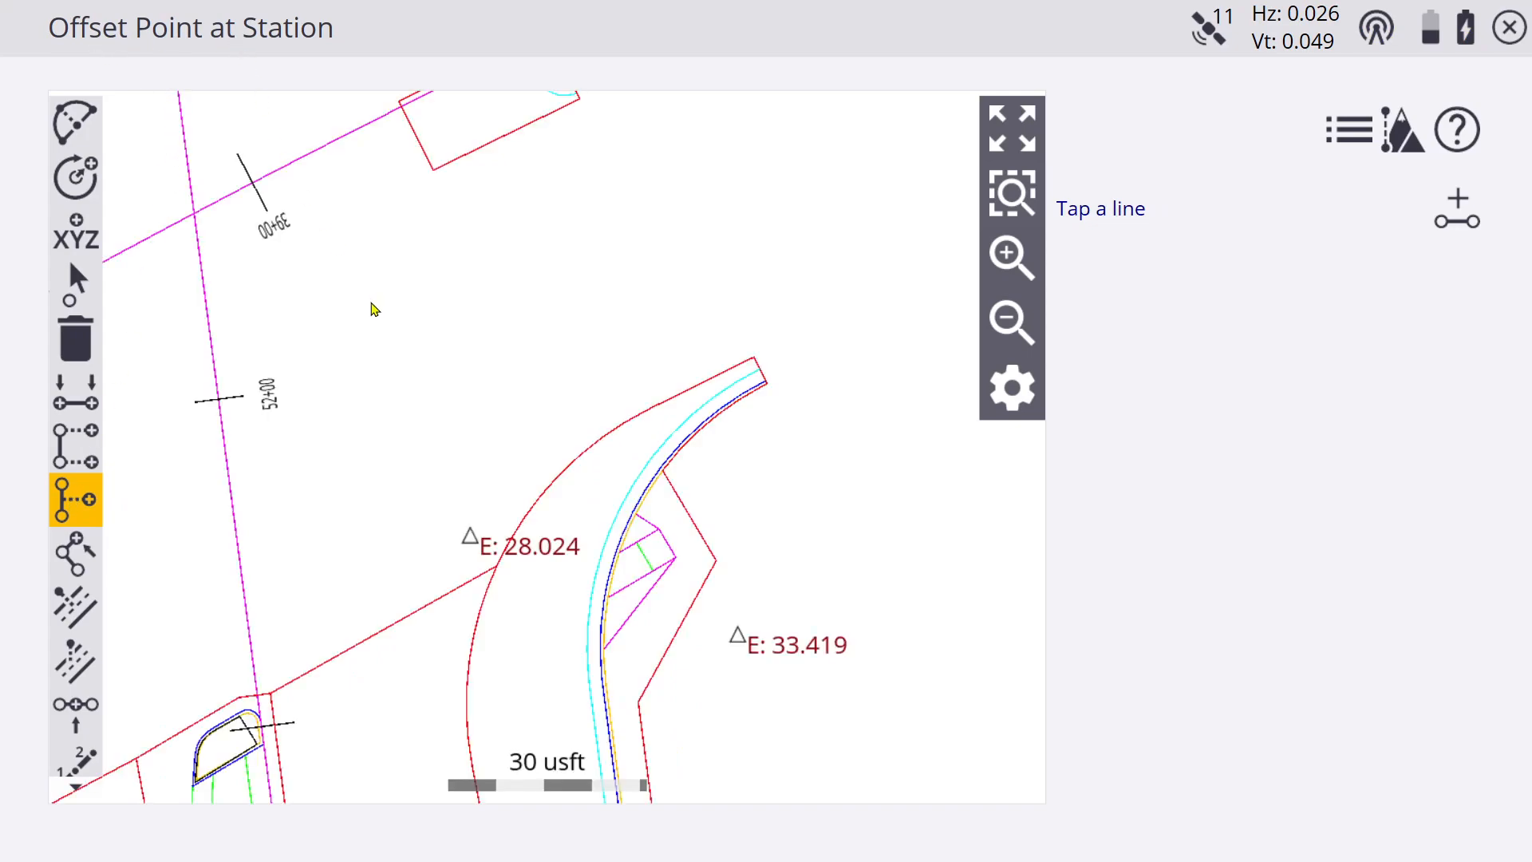
left_click_drag(482, 448, 503, 244)
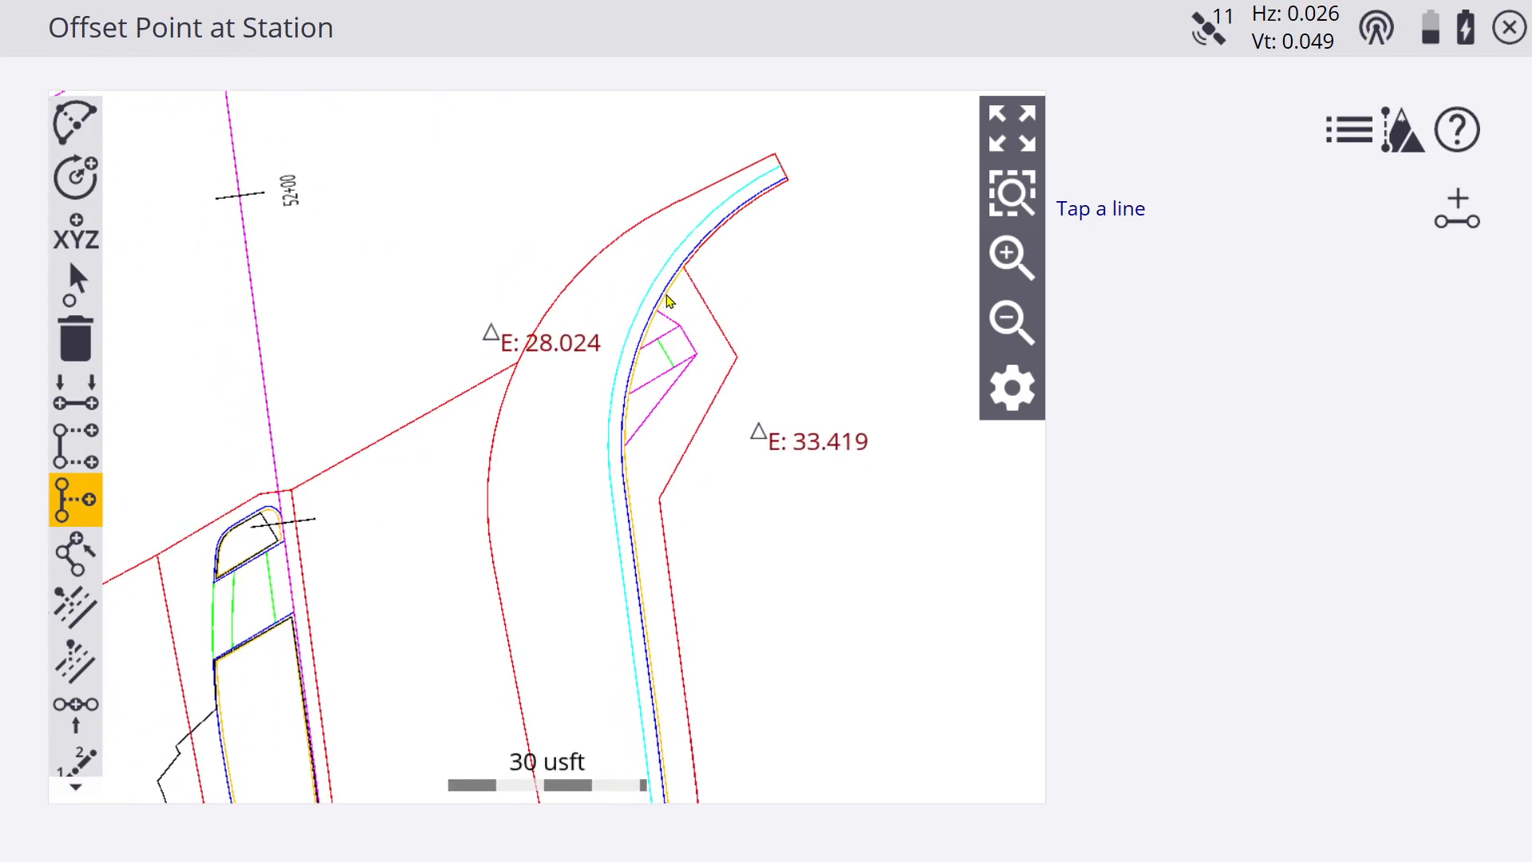
left_click(711, 316)
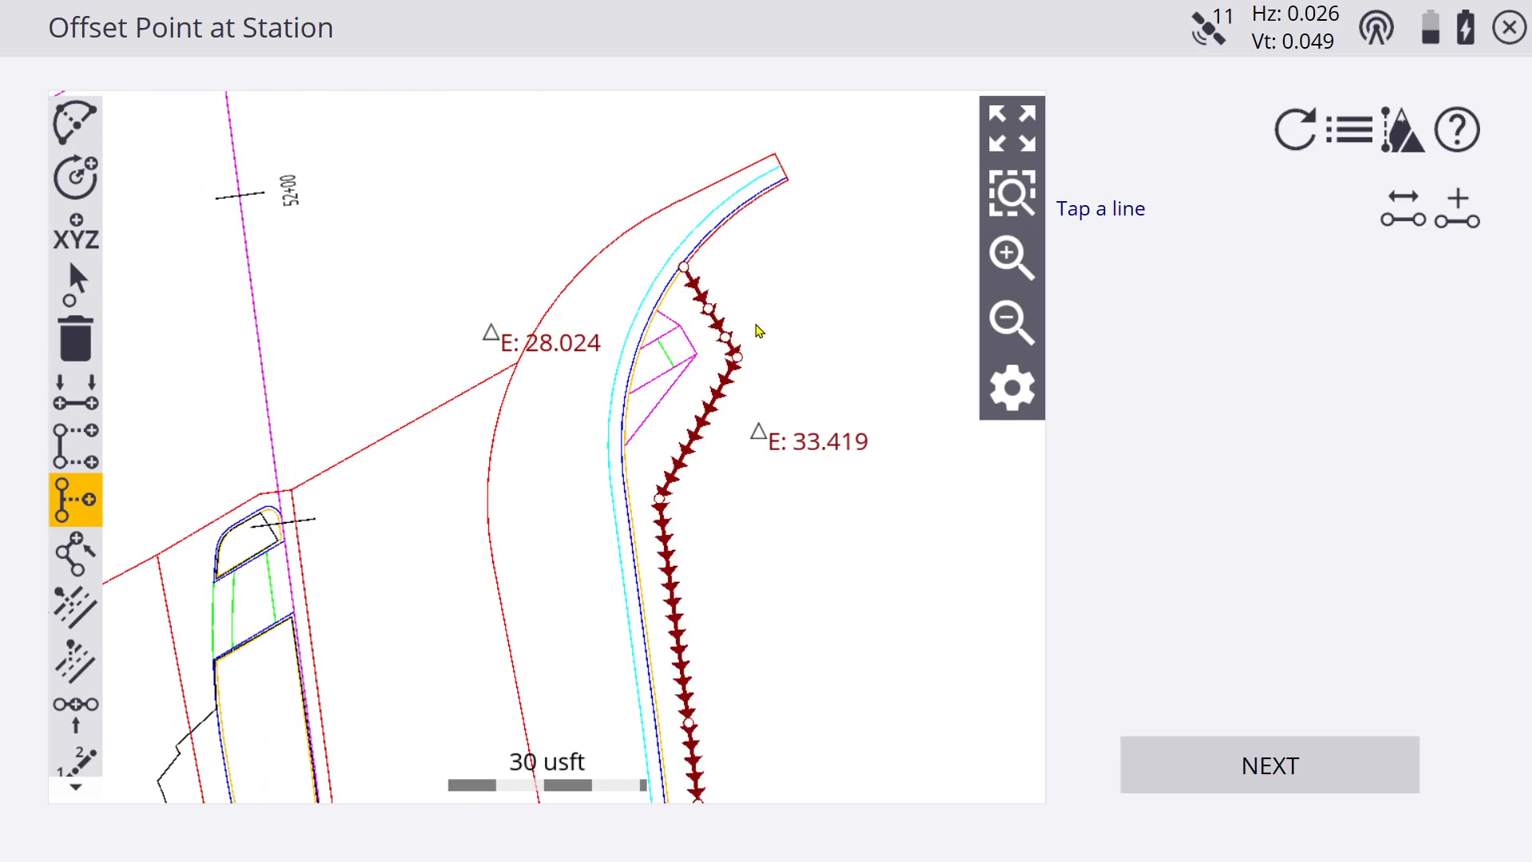
left_click(1237, 782)
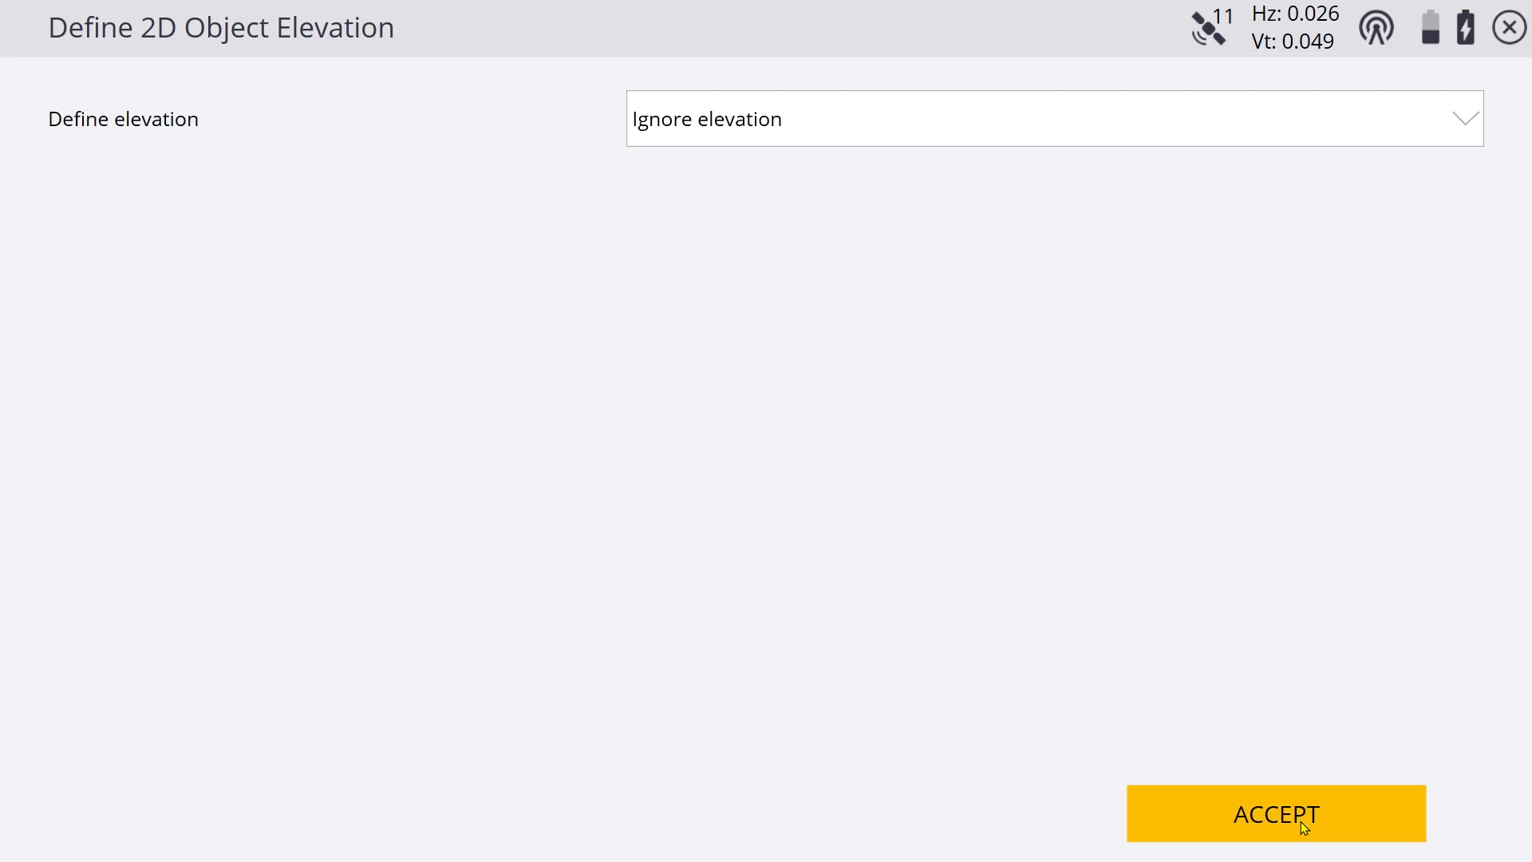
left_click(1301, 821)
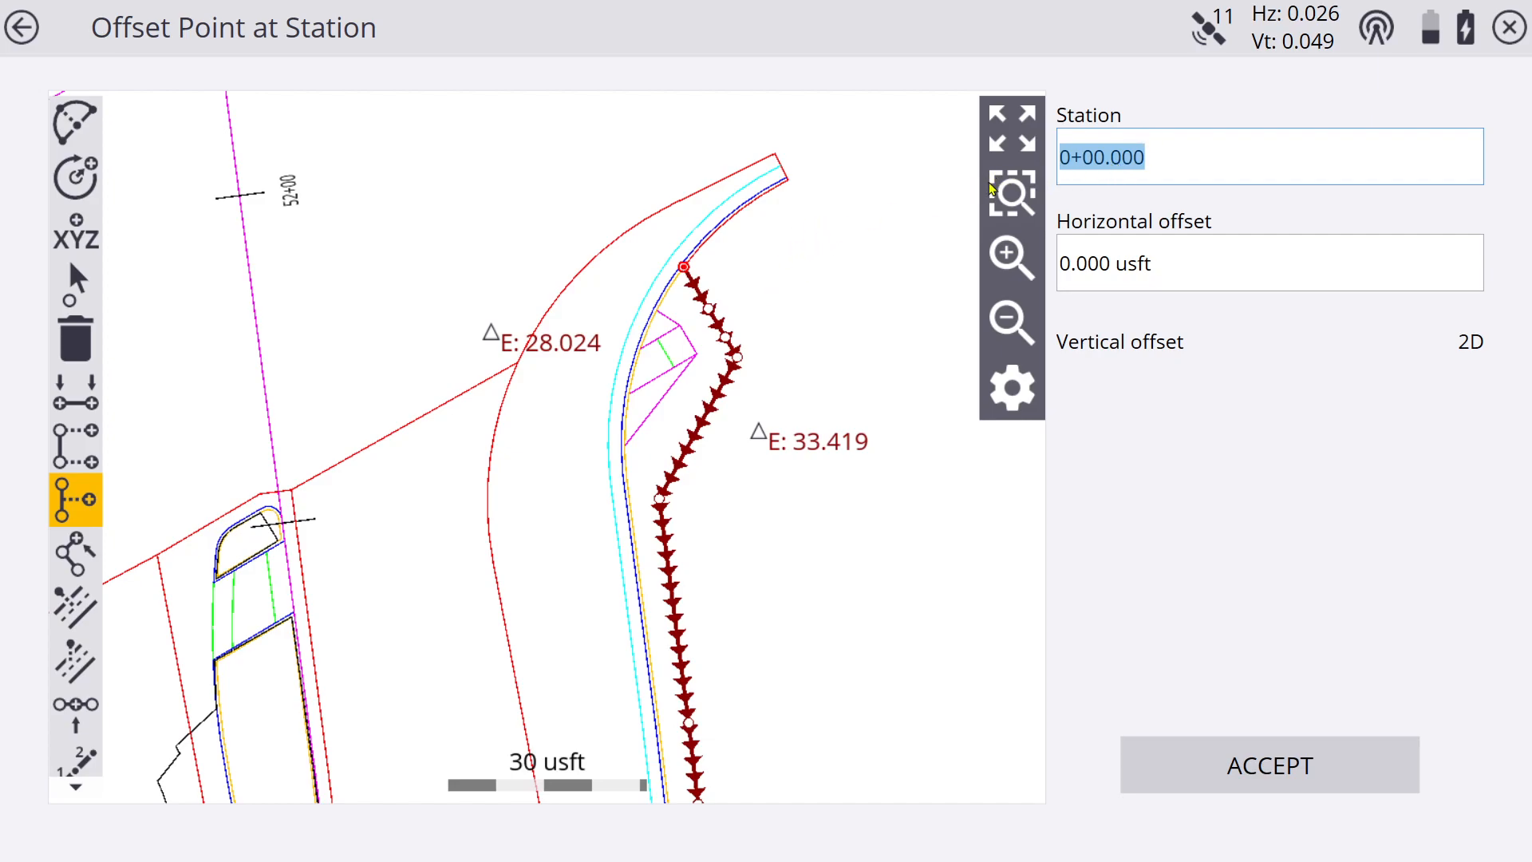
Try a 20 usft horizontal offset at station 0+00.000, review its location on the map, and leave without creating the point
left_click(1179, 273)
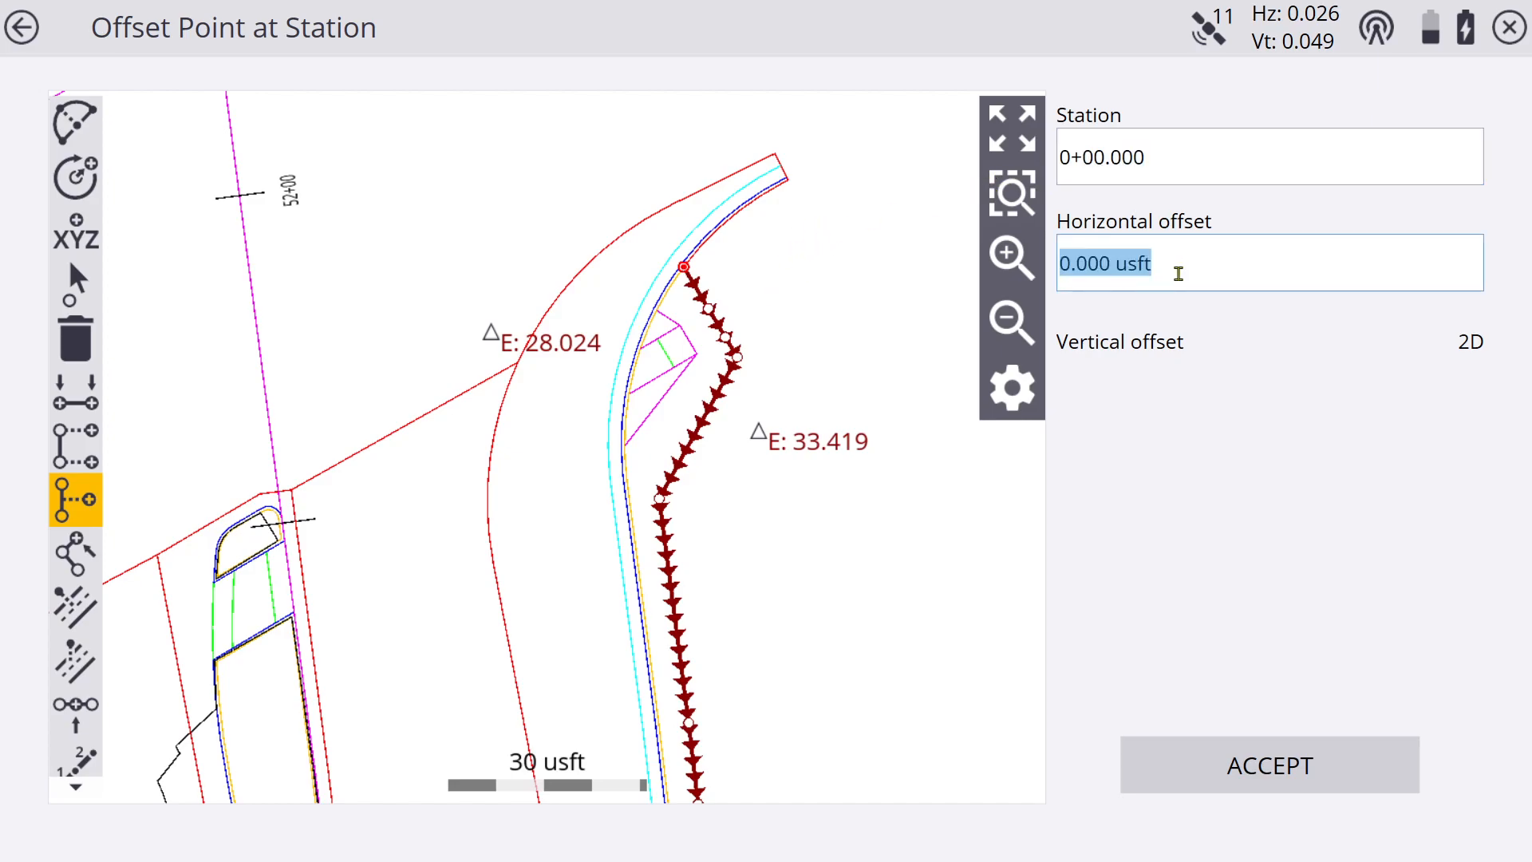
type("20.")
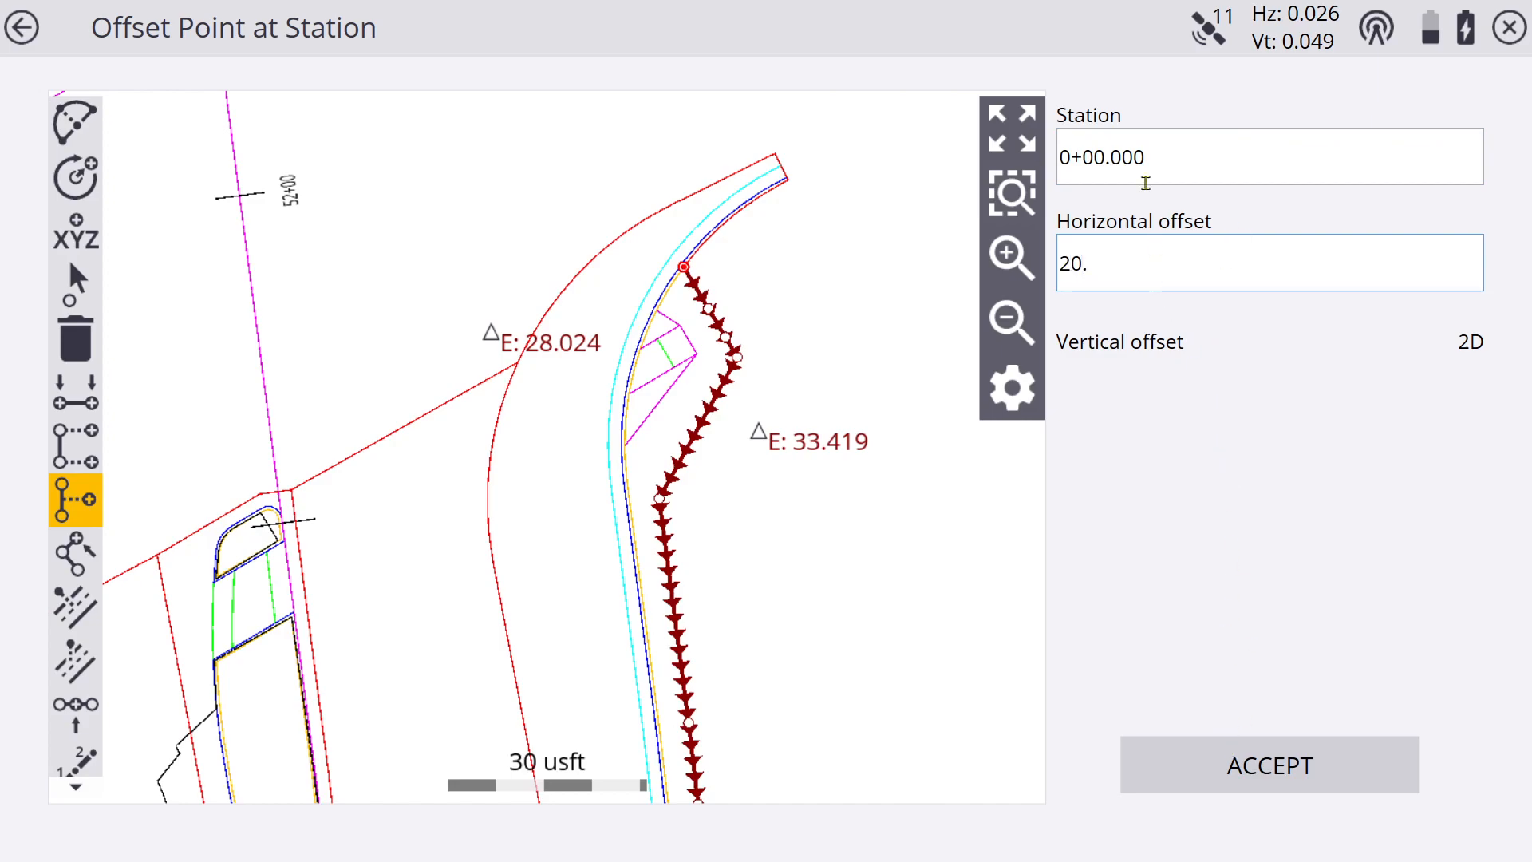
left_click(1140, 146)
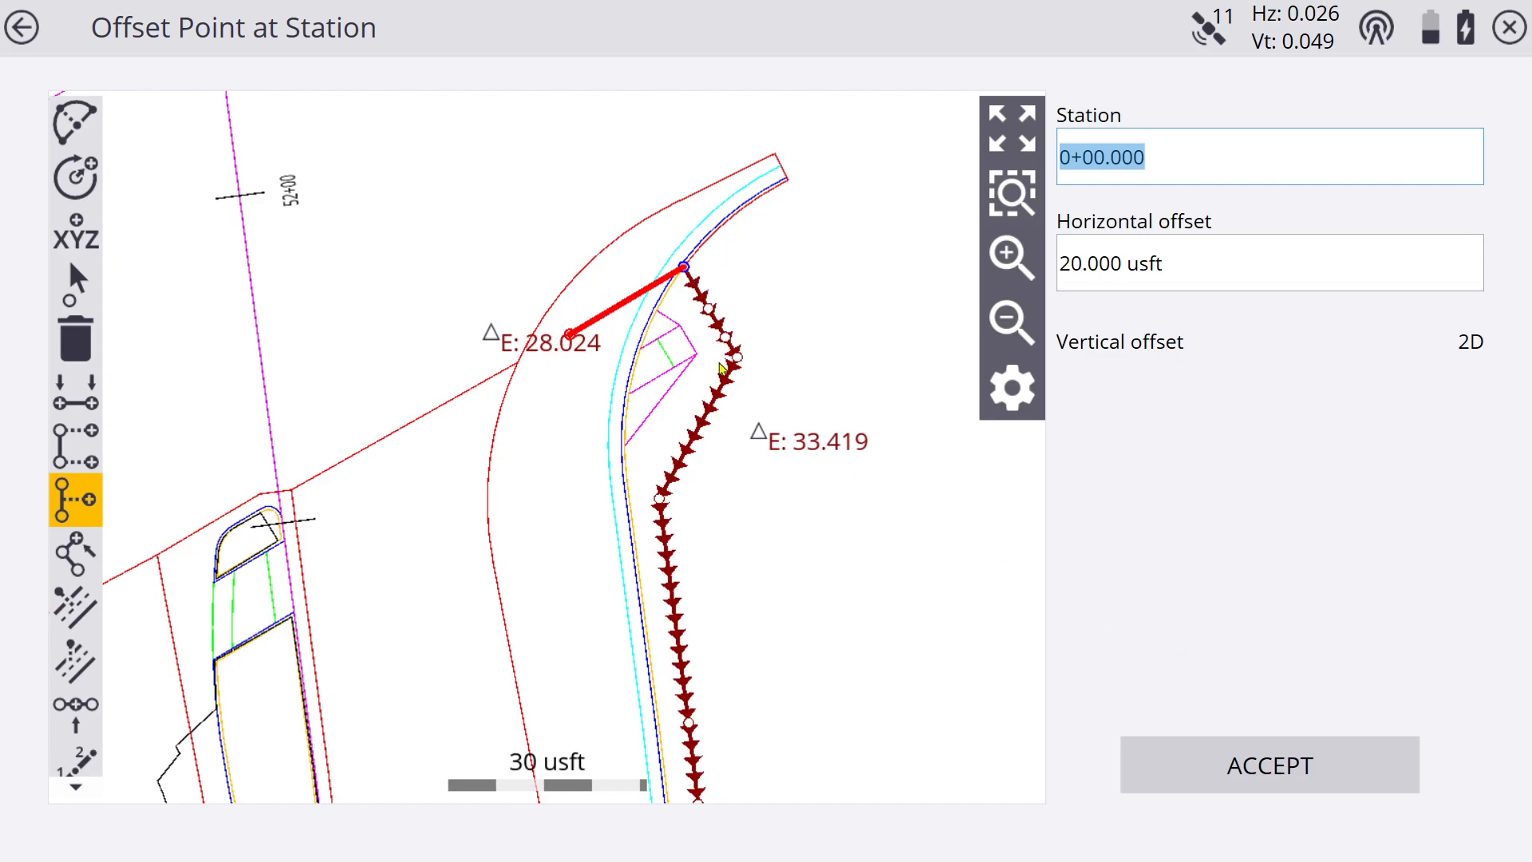
left_click_drag(352, 273, 619, 564)
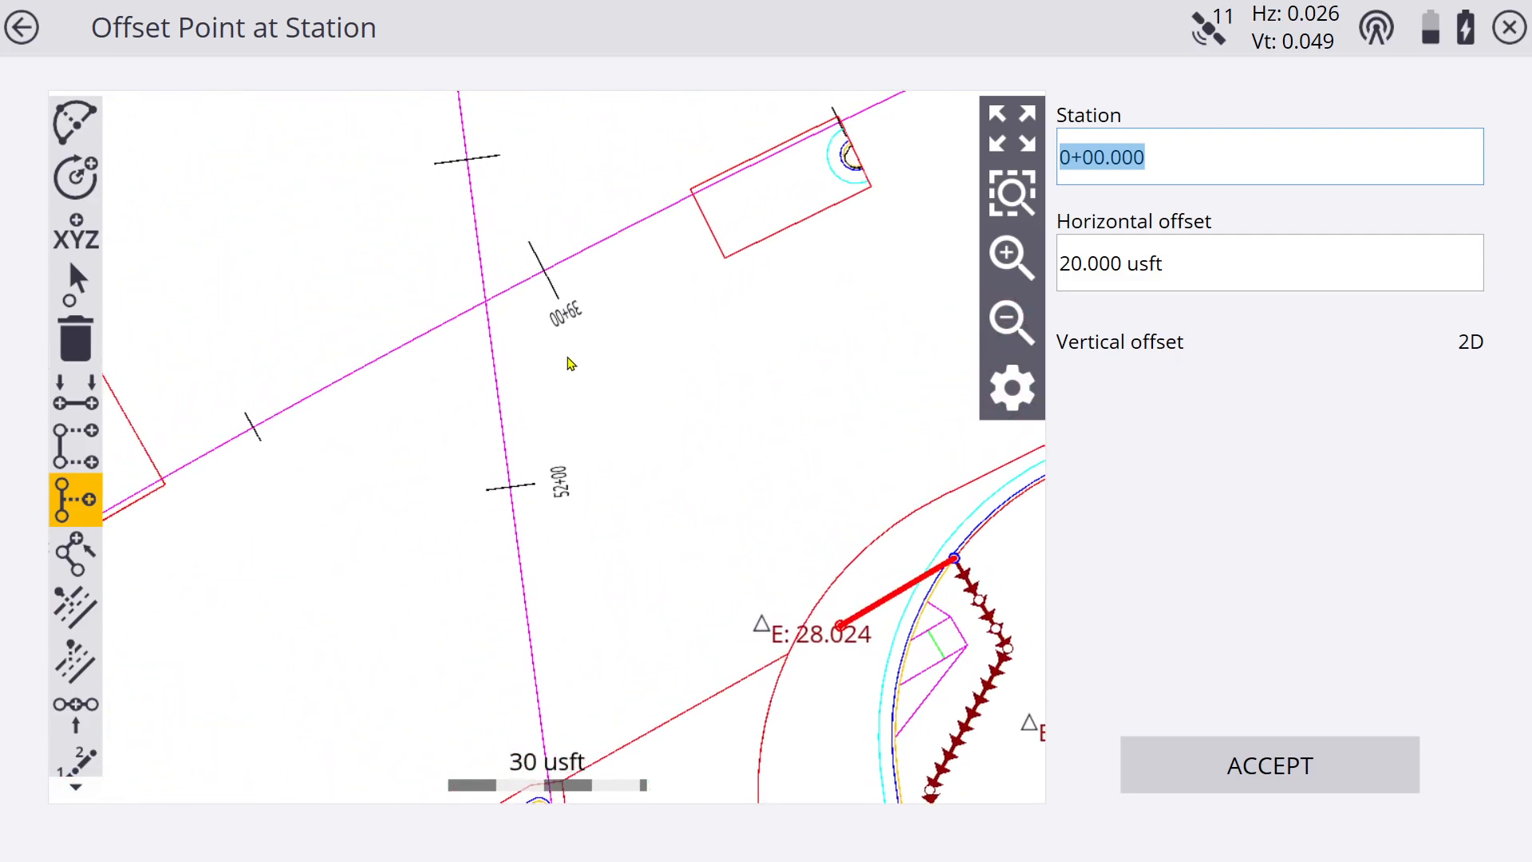
left_click_drag(567, 356, 608, 439)
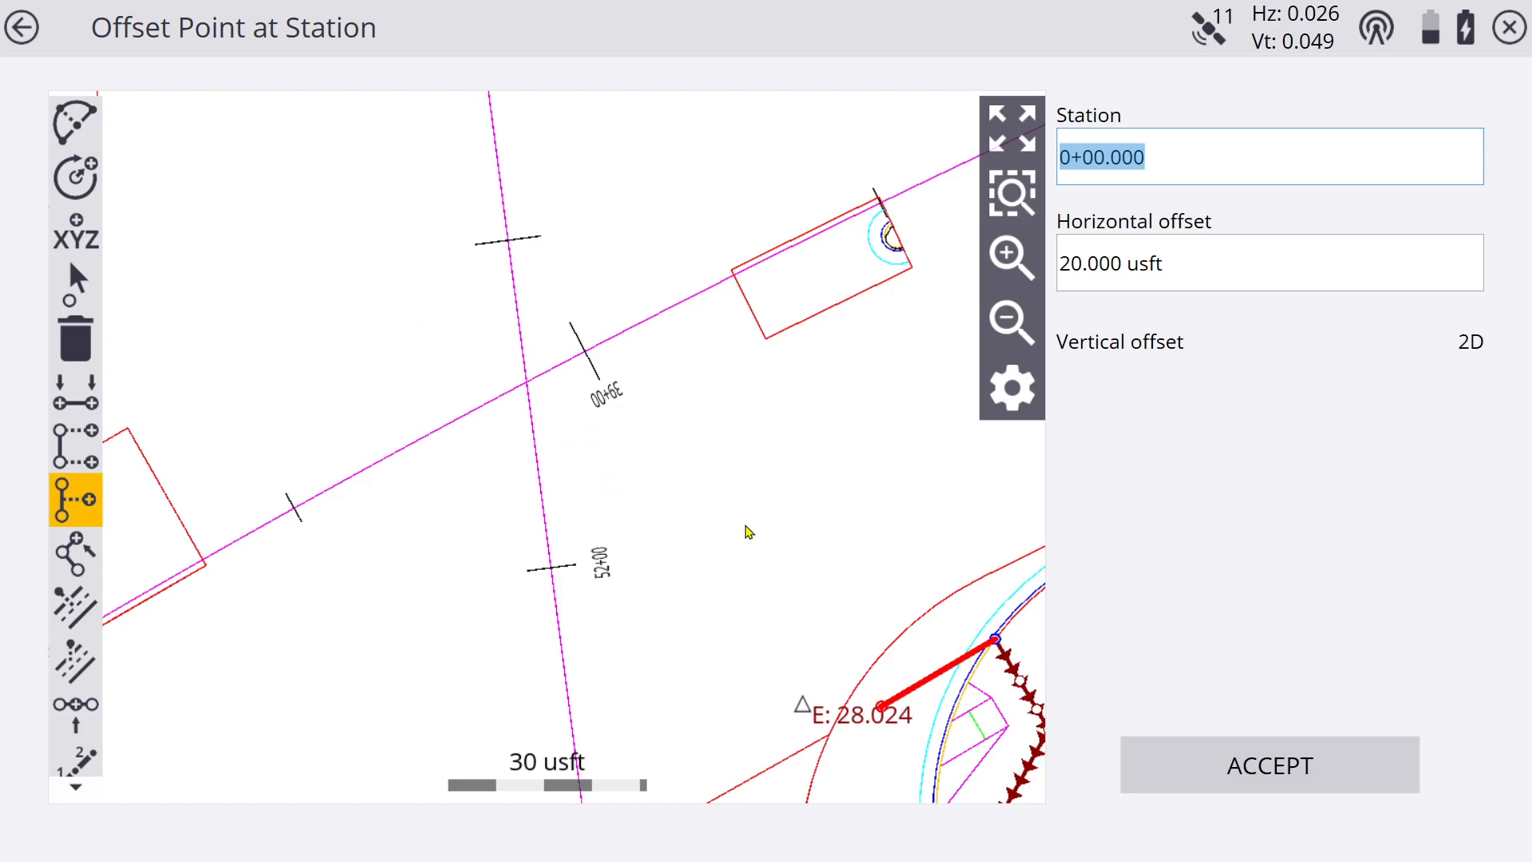
left_click_drag(802, 536, 694, 425)
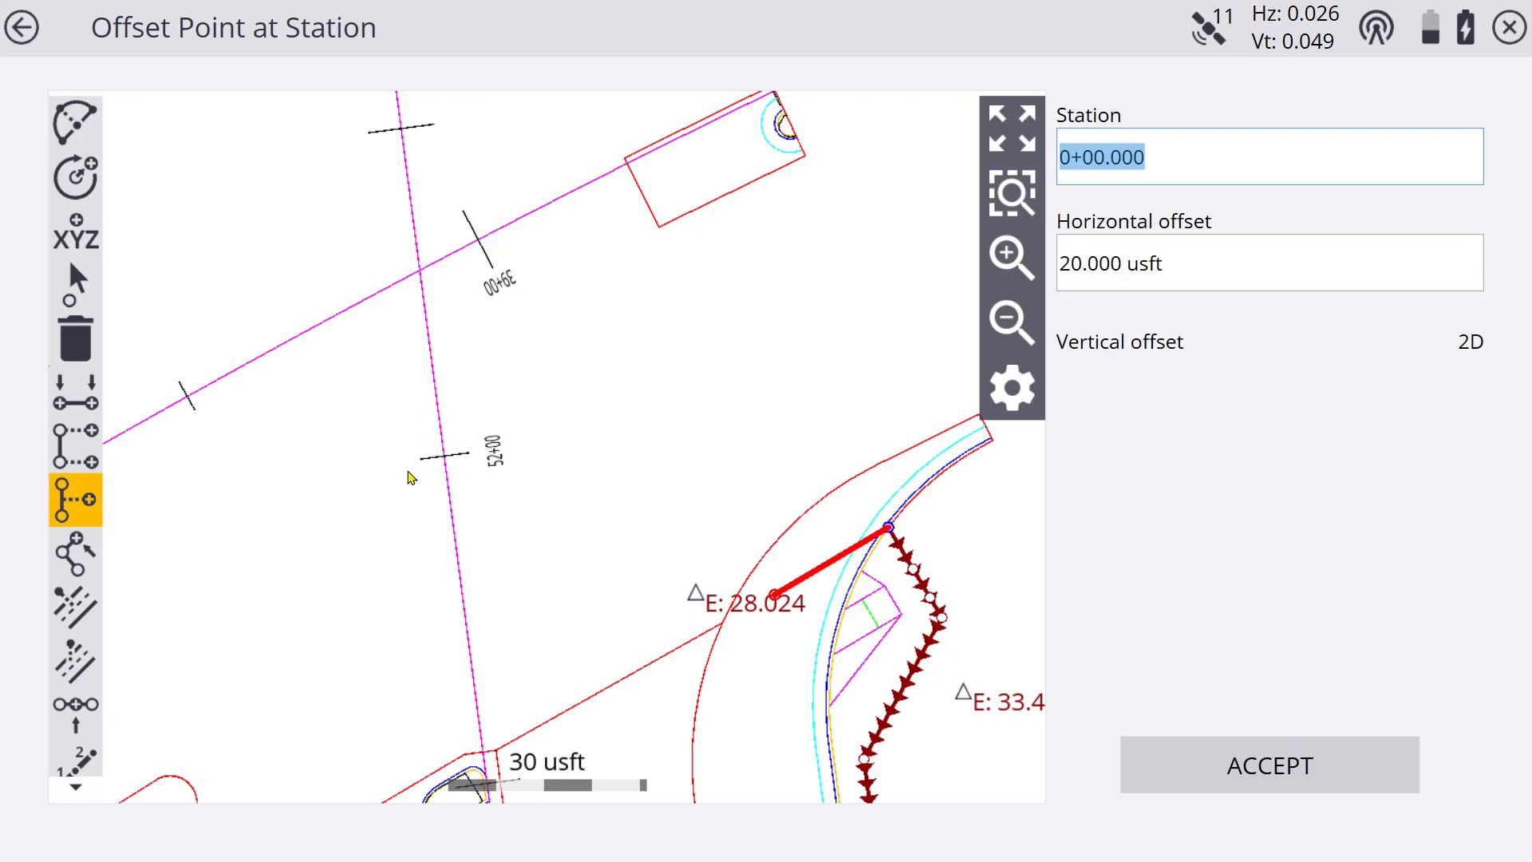
mouse_move(471, 393)
left_mouse_down()
mouse_move(586, 494)
mouse_move(468, 375)
left_mouse_up()
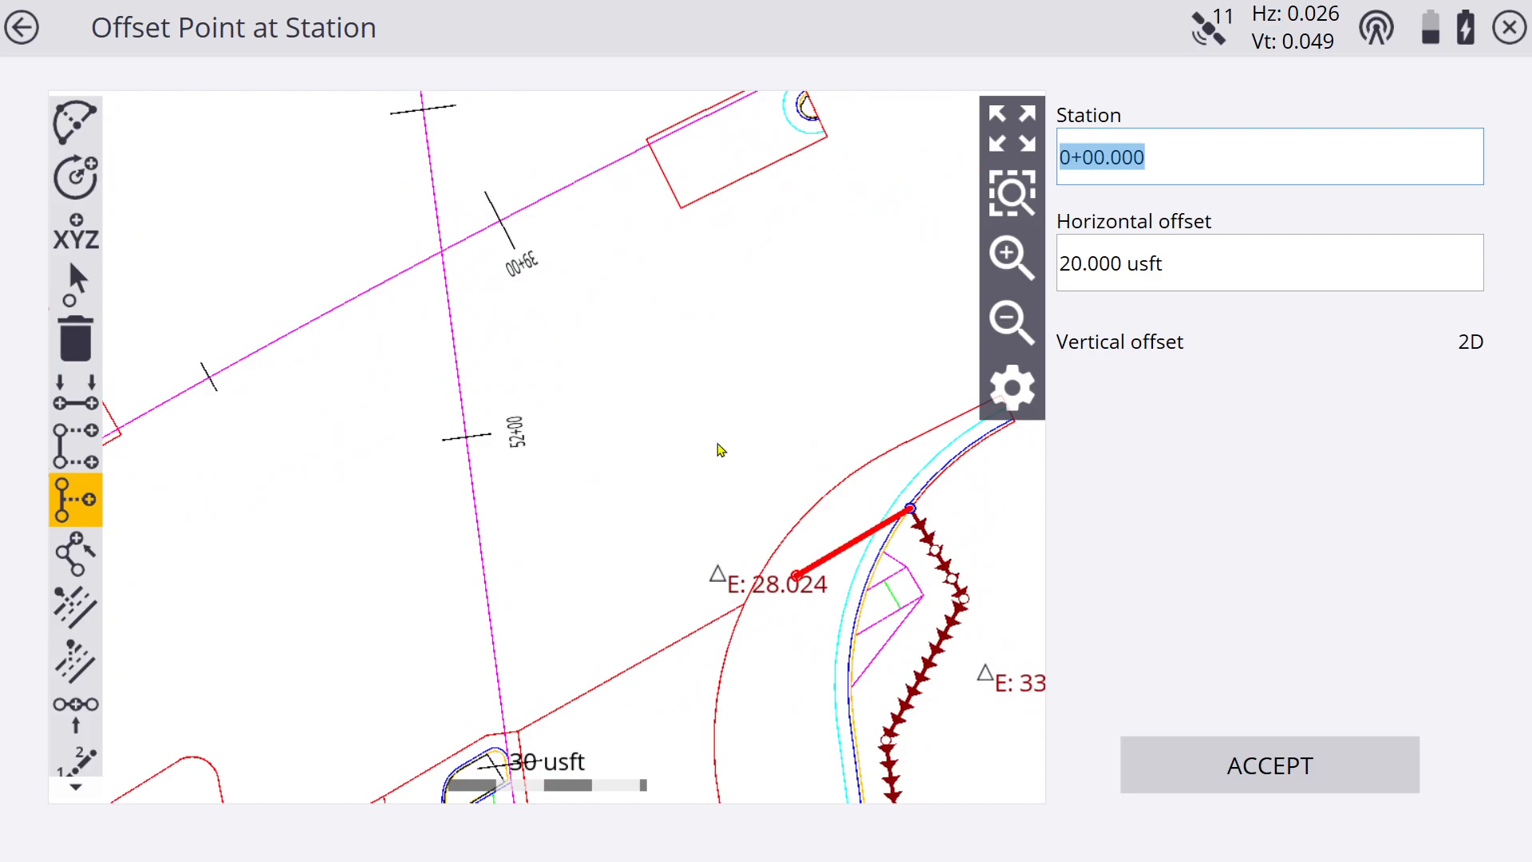
left_click_drag(738, 432, 651, 455)
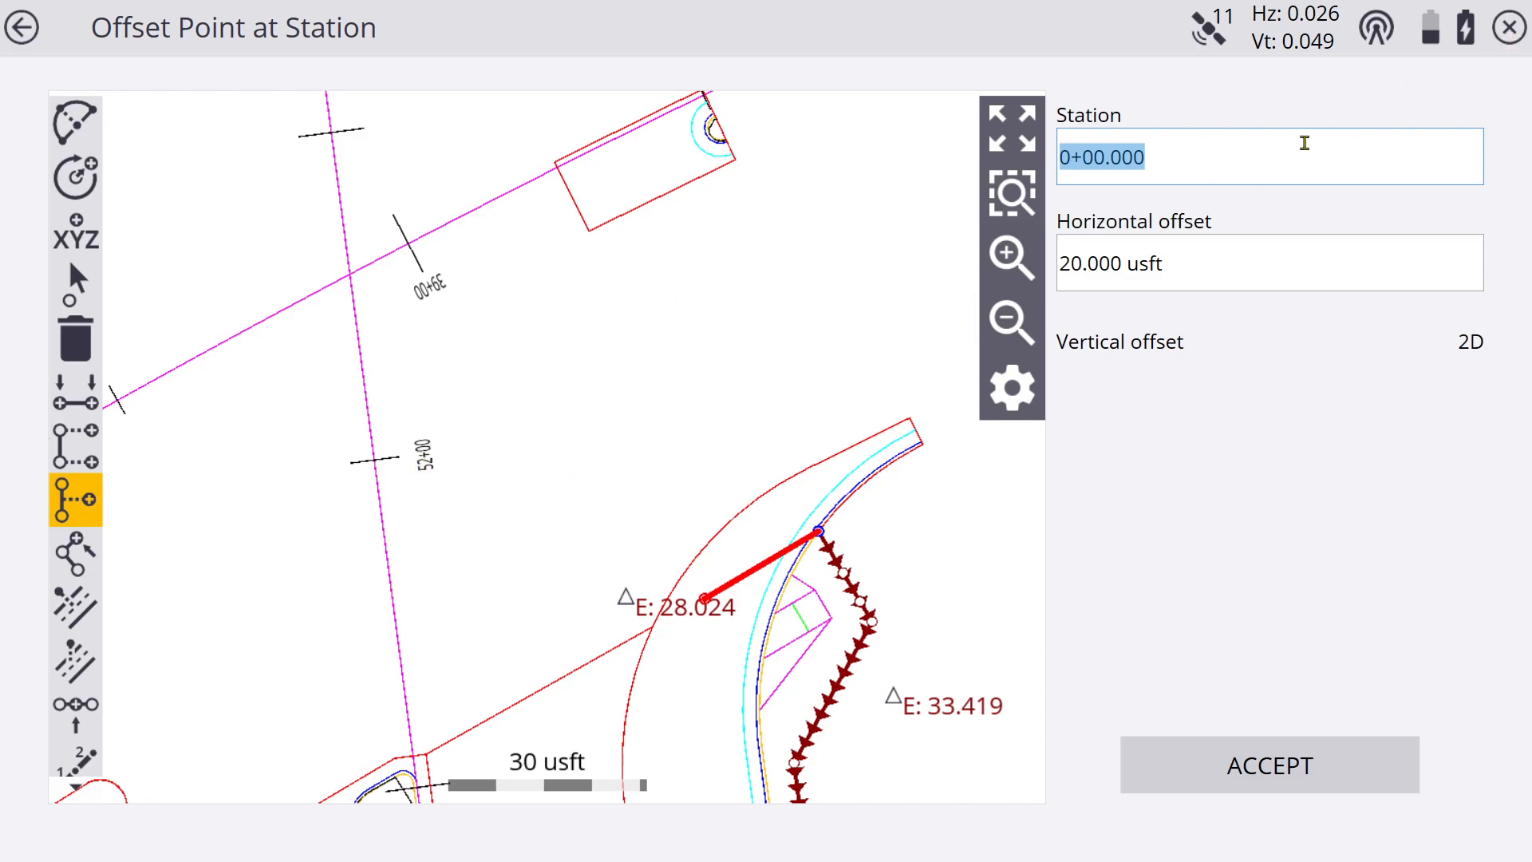
left_click(1510, 30)
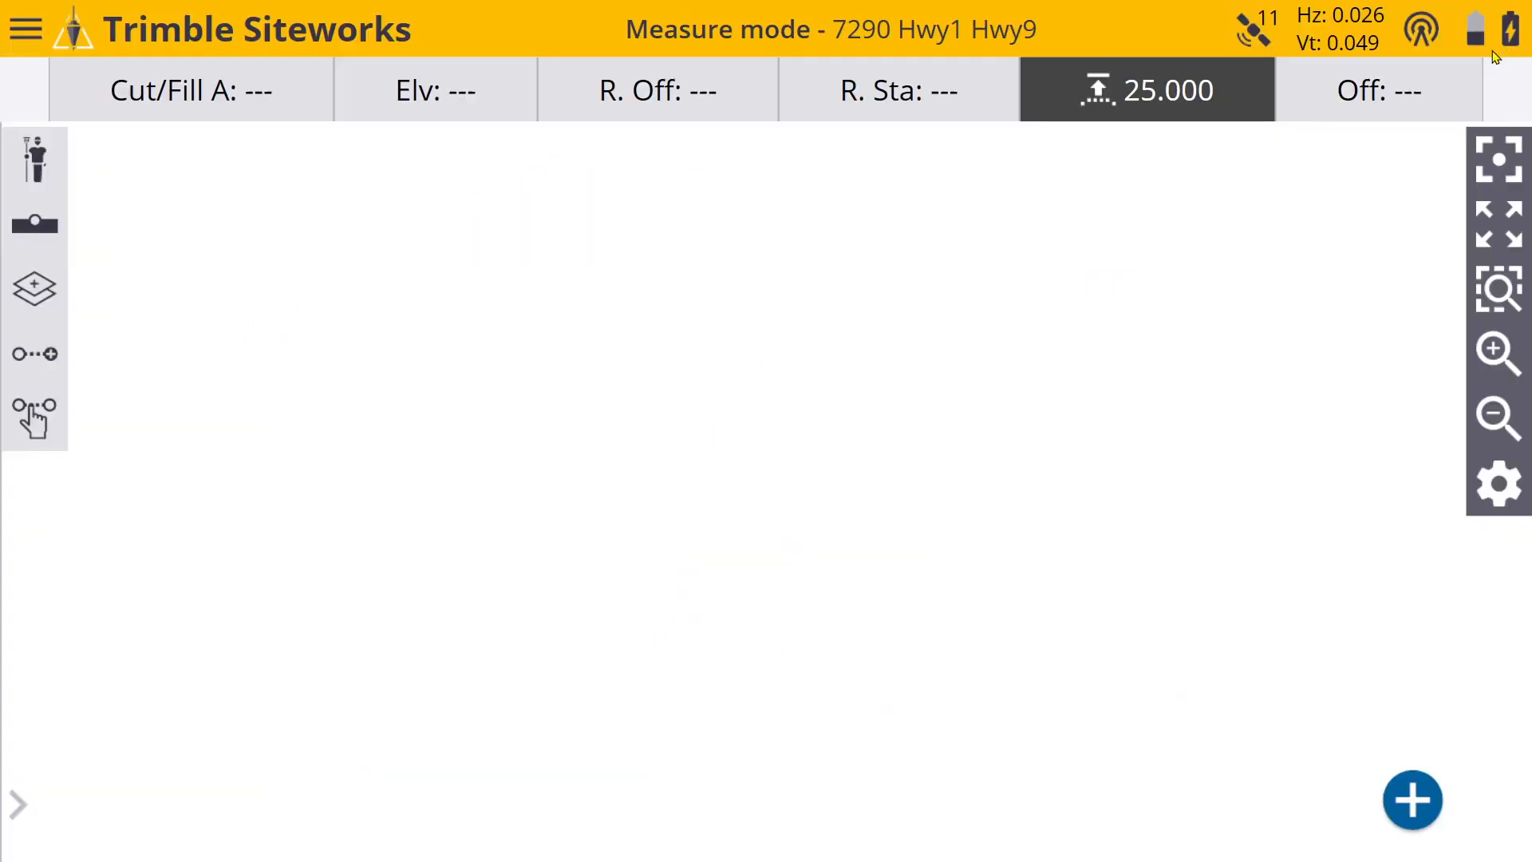
Start a COGO Offset Point at Station using the magenta alignment that carries the 52+00 station label
left_click(24, 30)
left_click(99, 568)
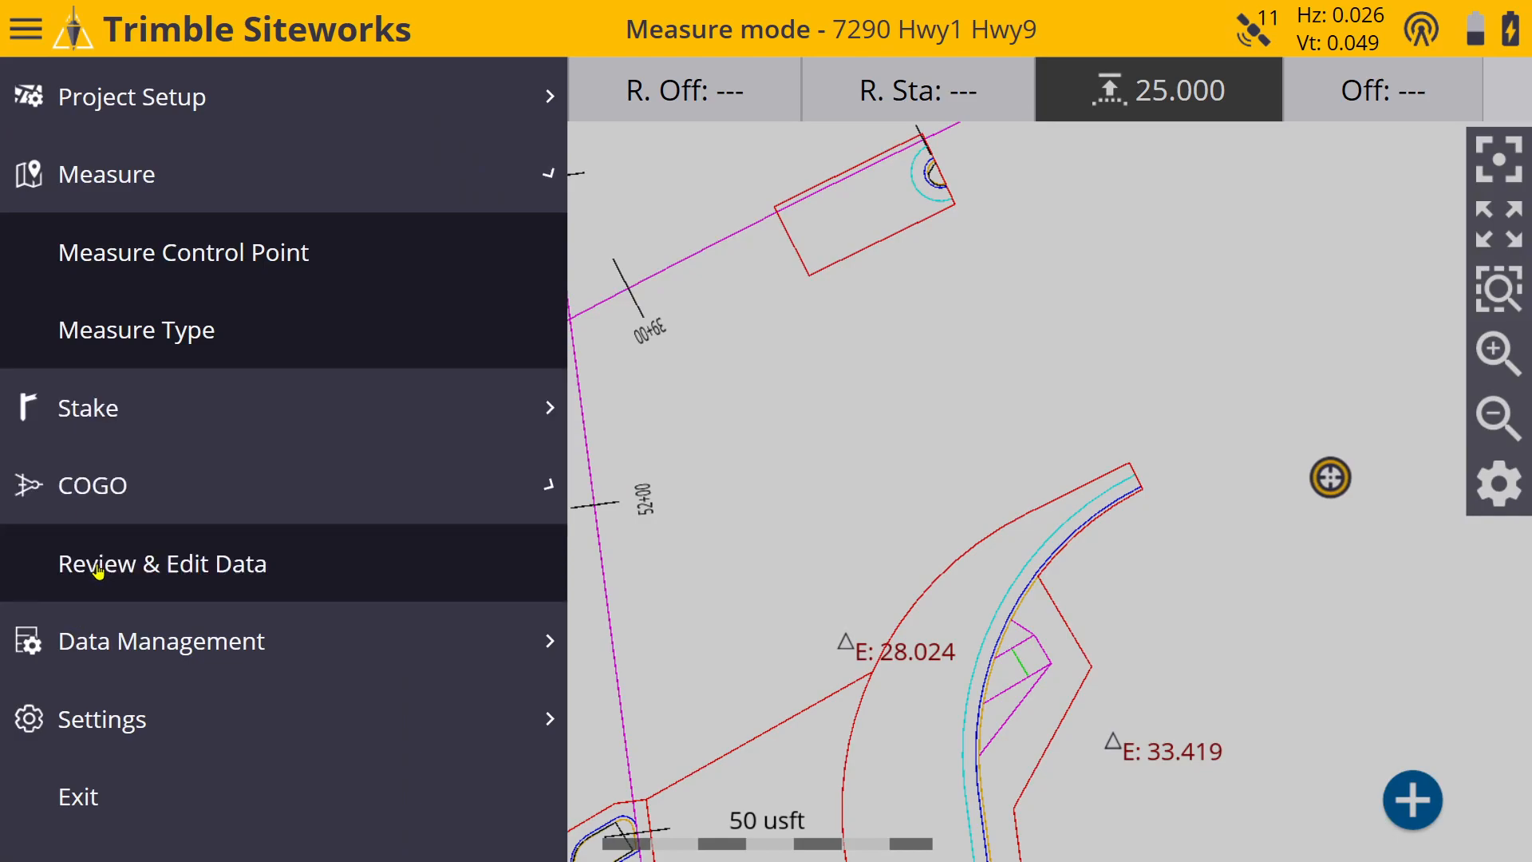
left_click(130, 486)
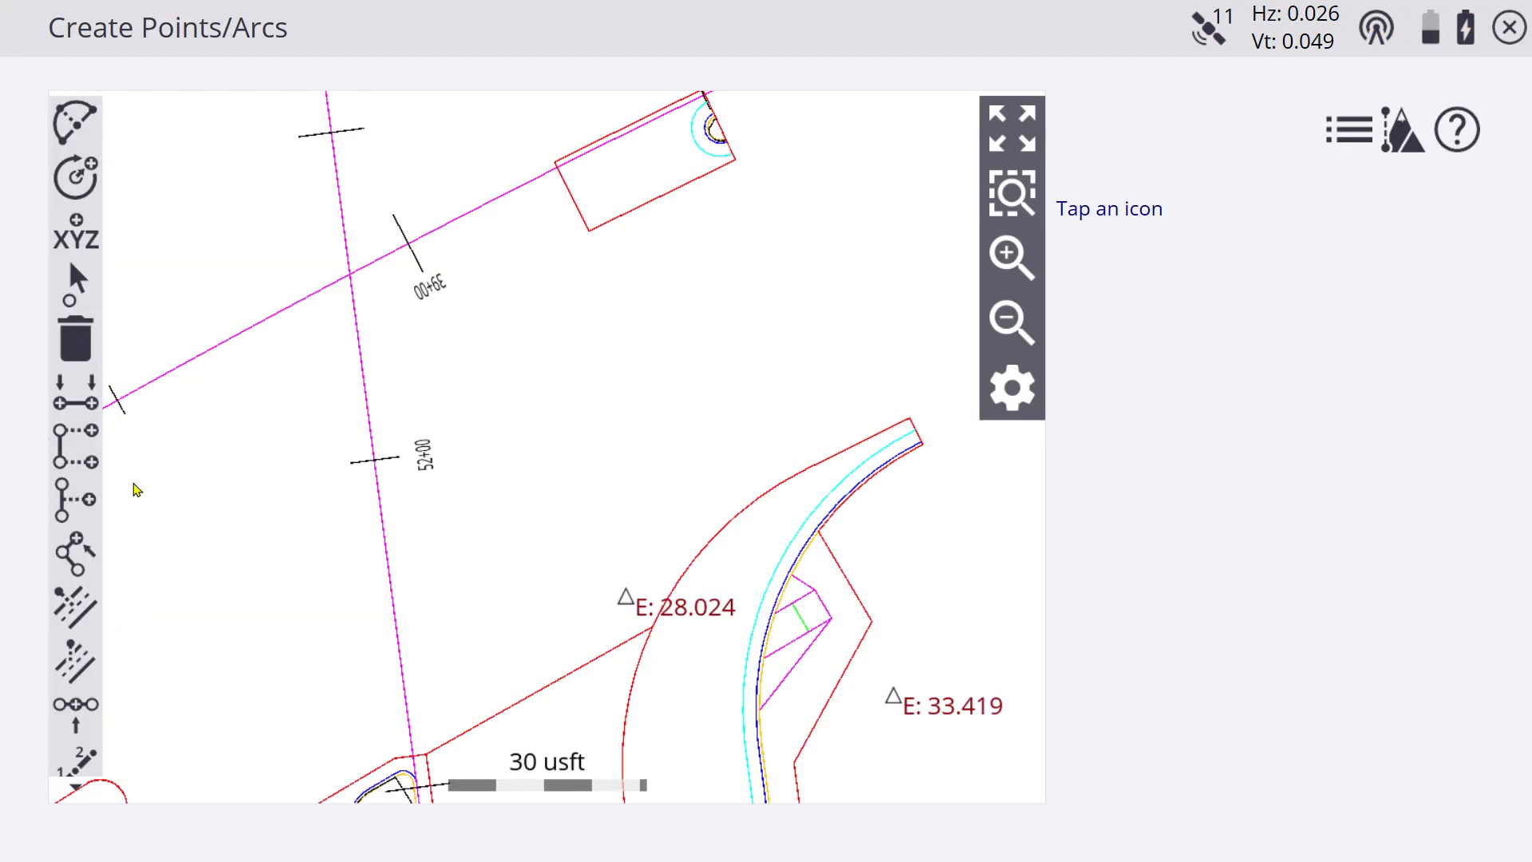
left_click(77, 504)
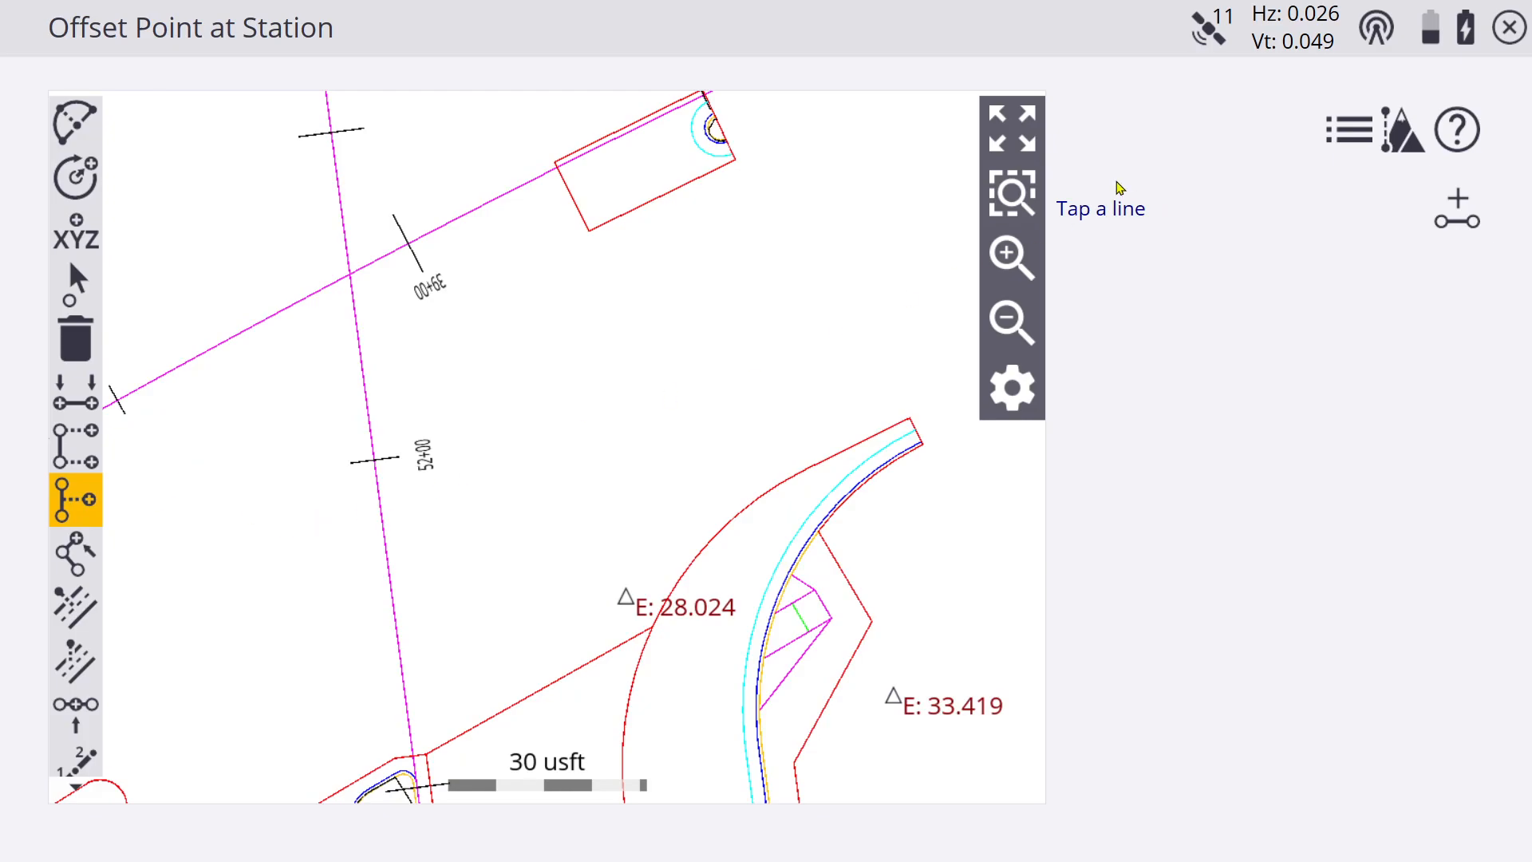
left_click(384, 527)
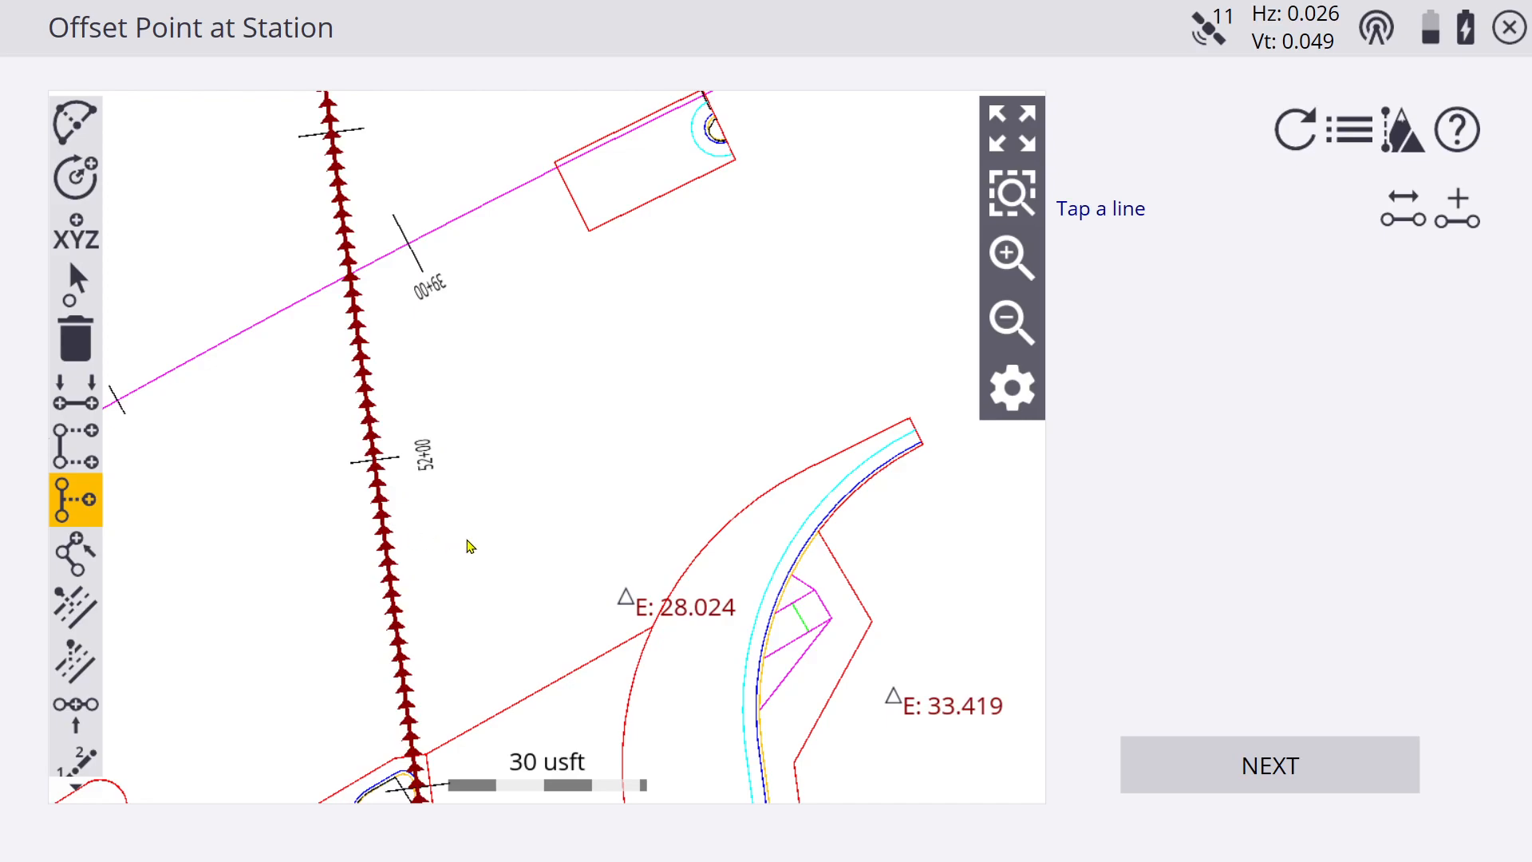
left_click(1211, 761)
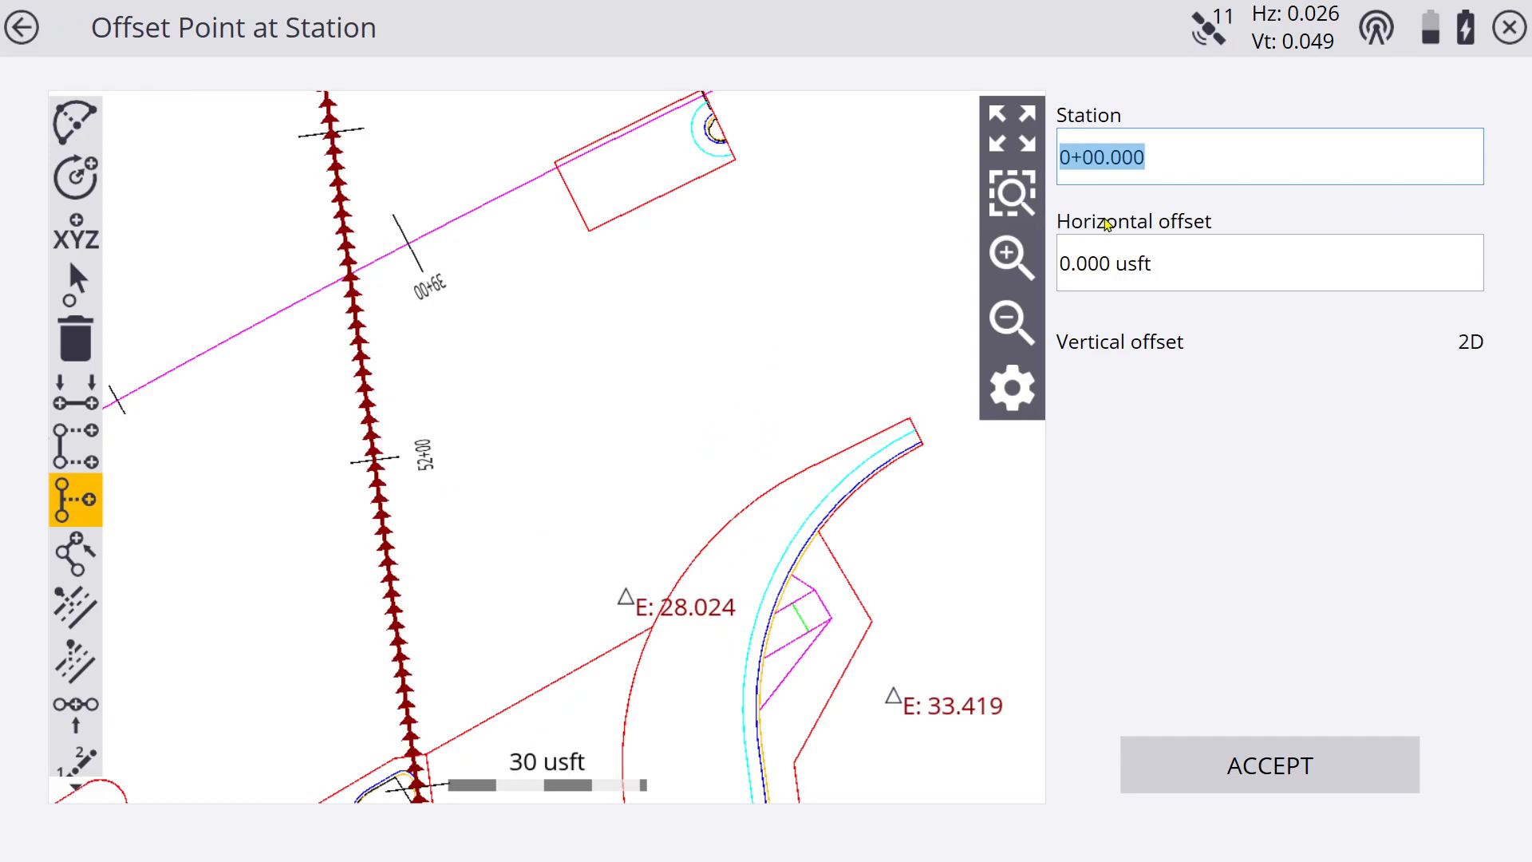
Set the offset point's station to 52+00.000 and its horizontal offset to 50 usft
type("52")
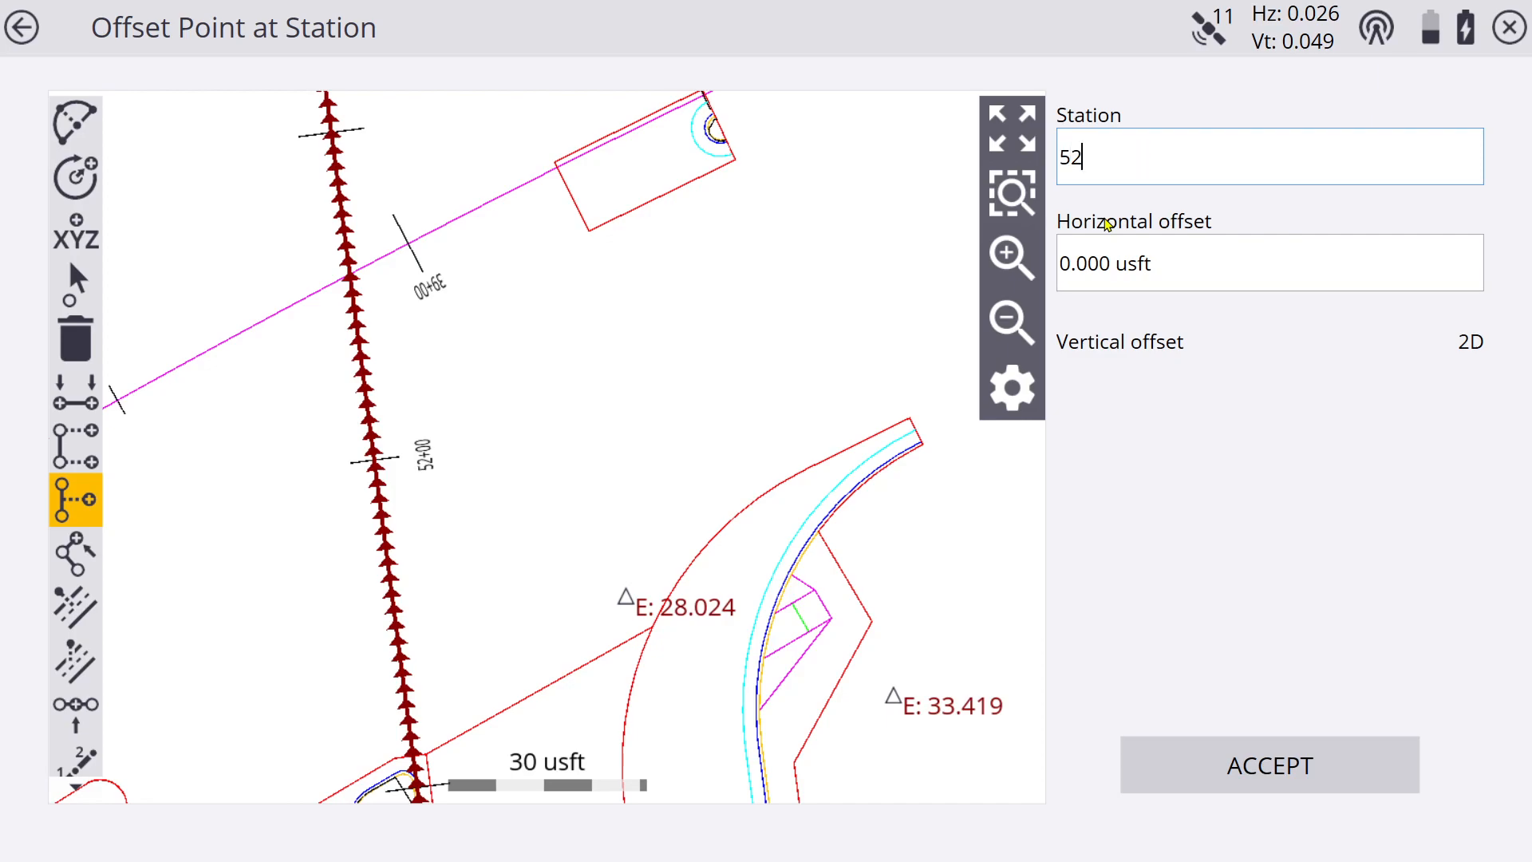
type("00.")
left_click(1160, 264)
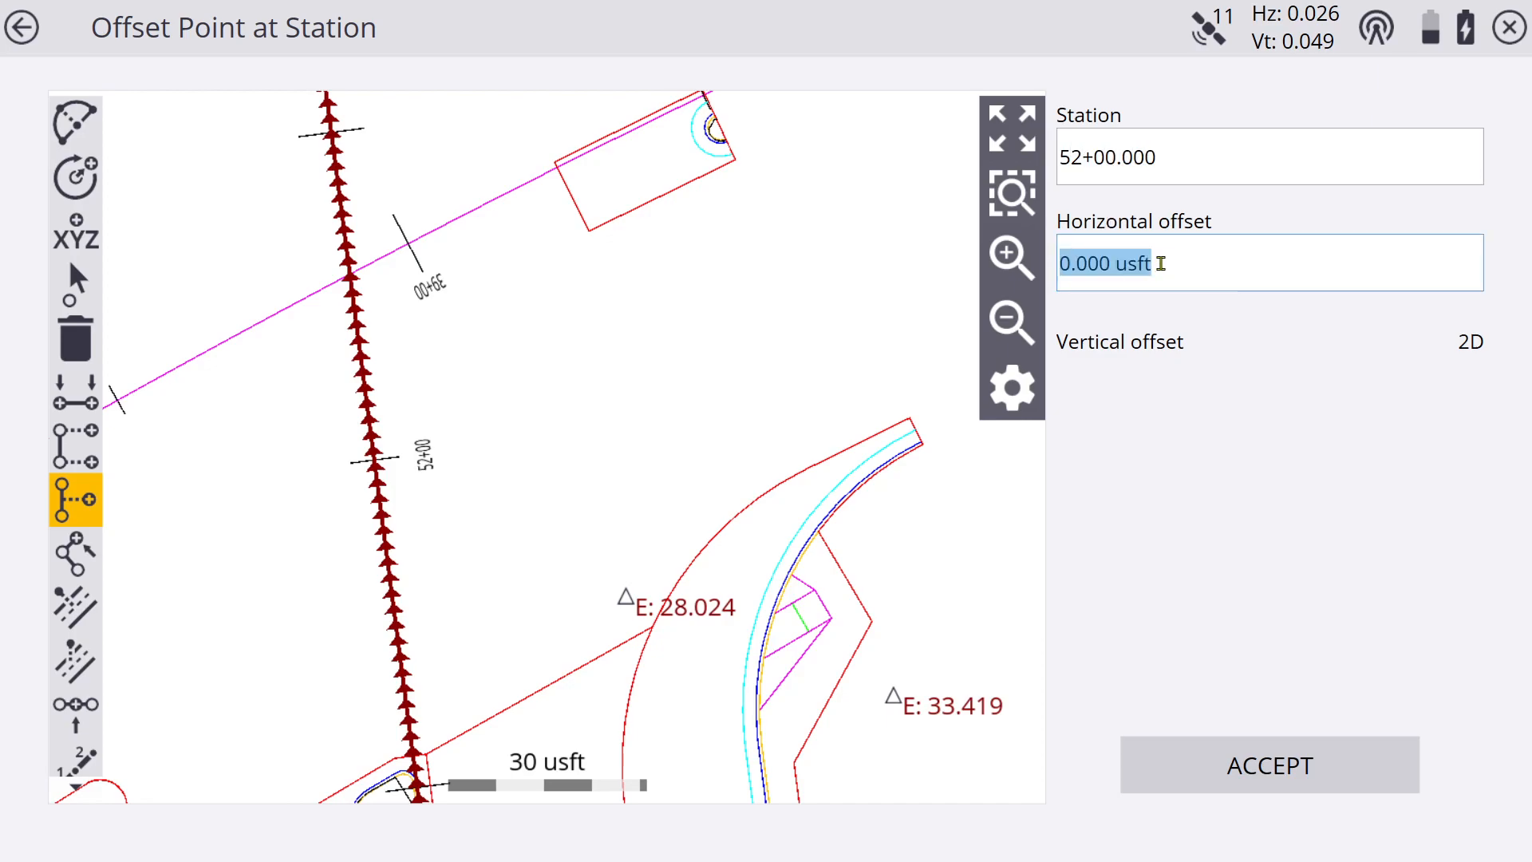
type("50.")
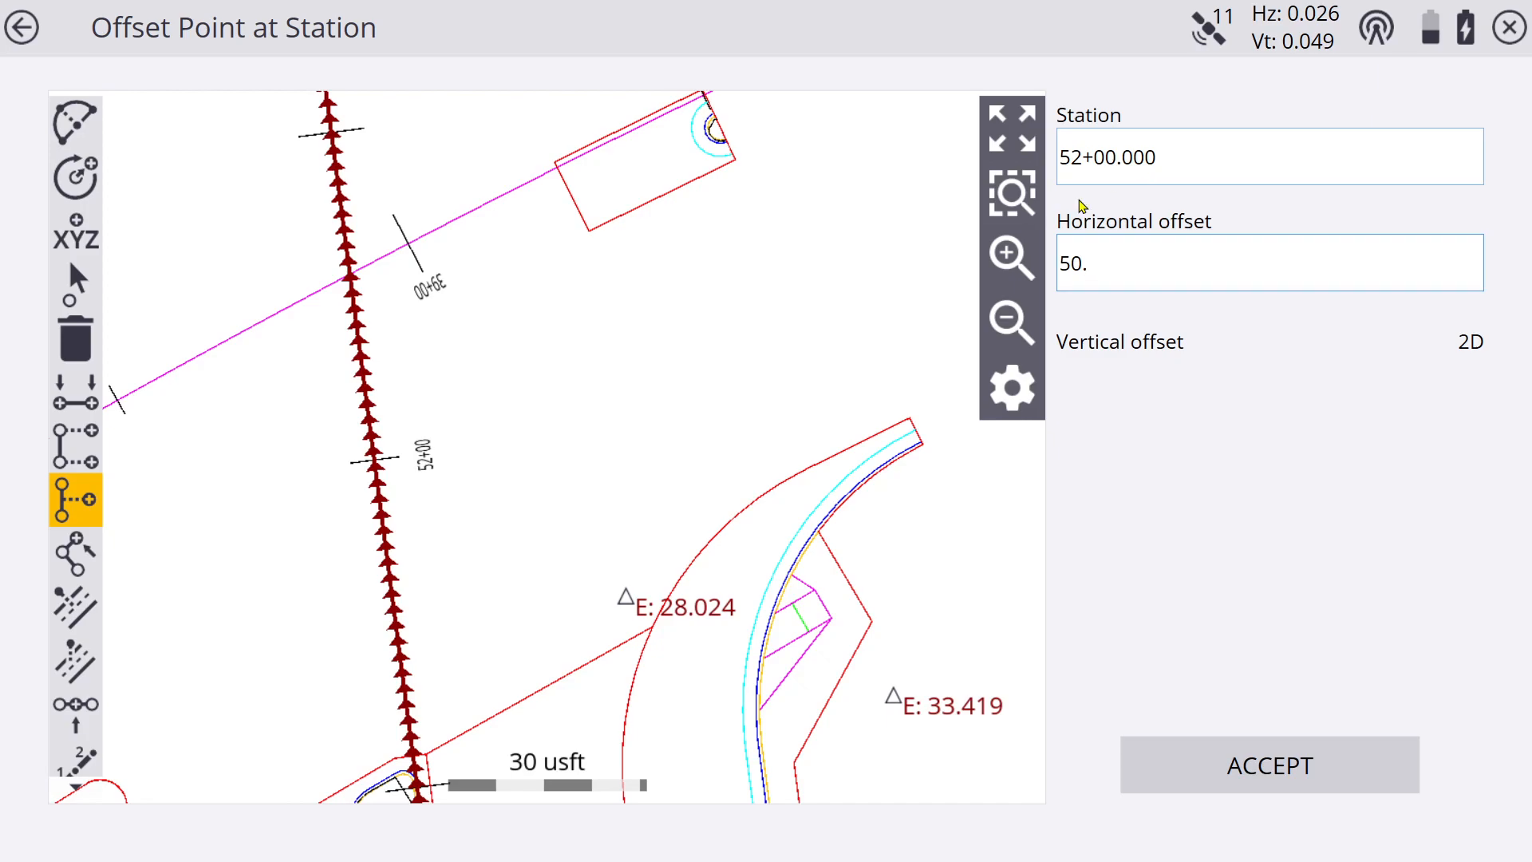
left_click(1173, 168)
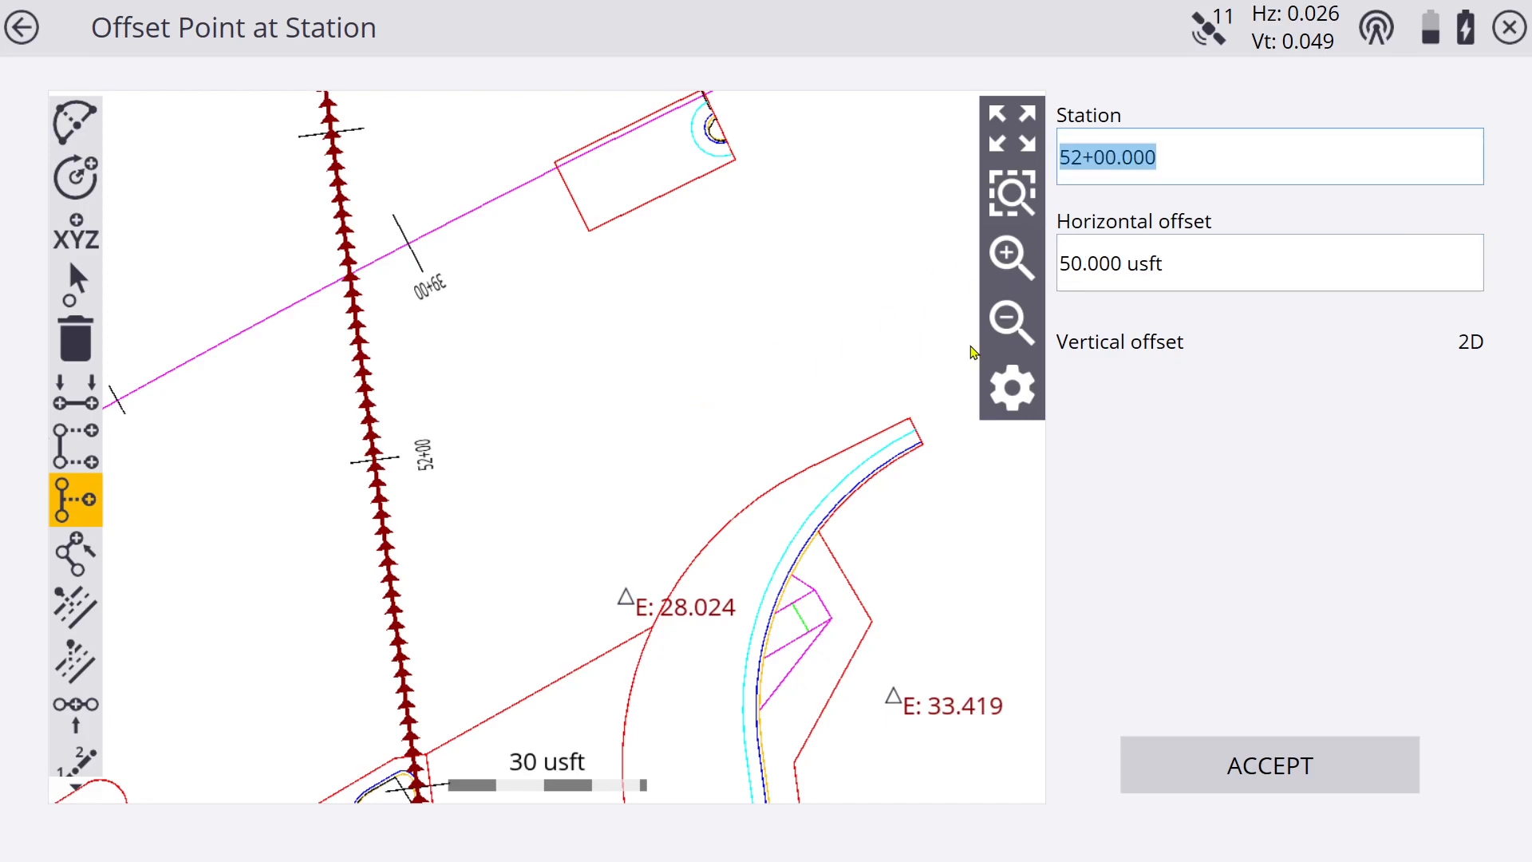
Examine where the previewed offset point falls relative to the selected alignment and the whole project
left_click(1010, 321)
left_click(1010, 321)
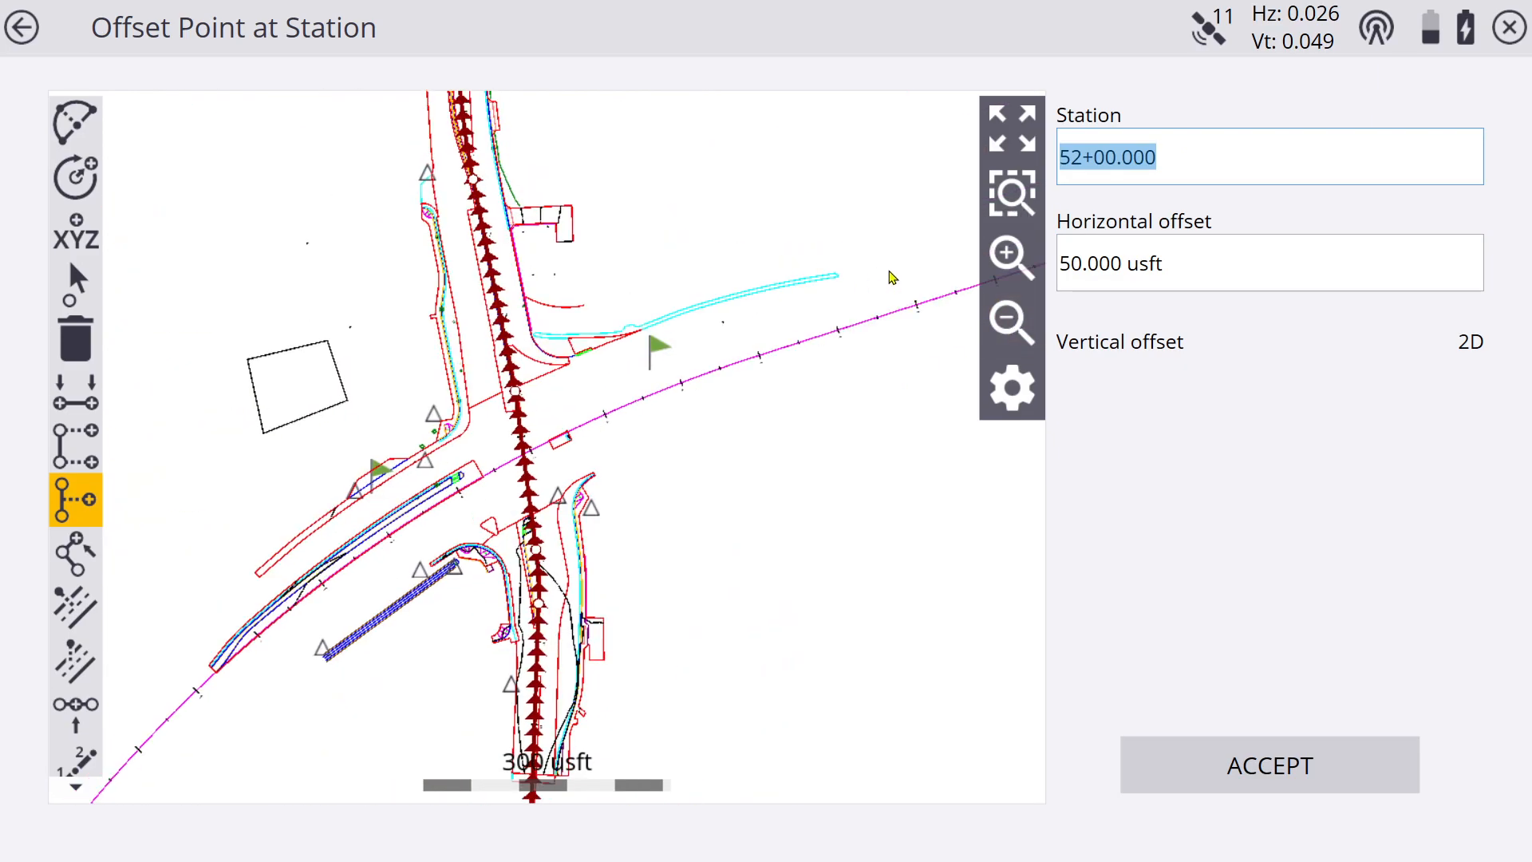
left_click(1007, 323)
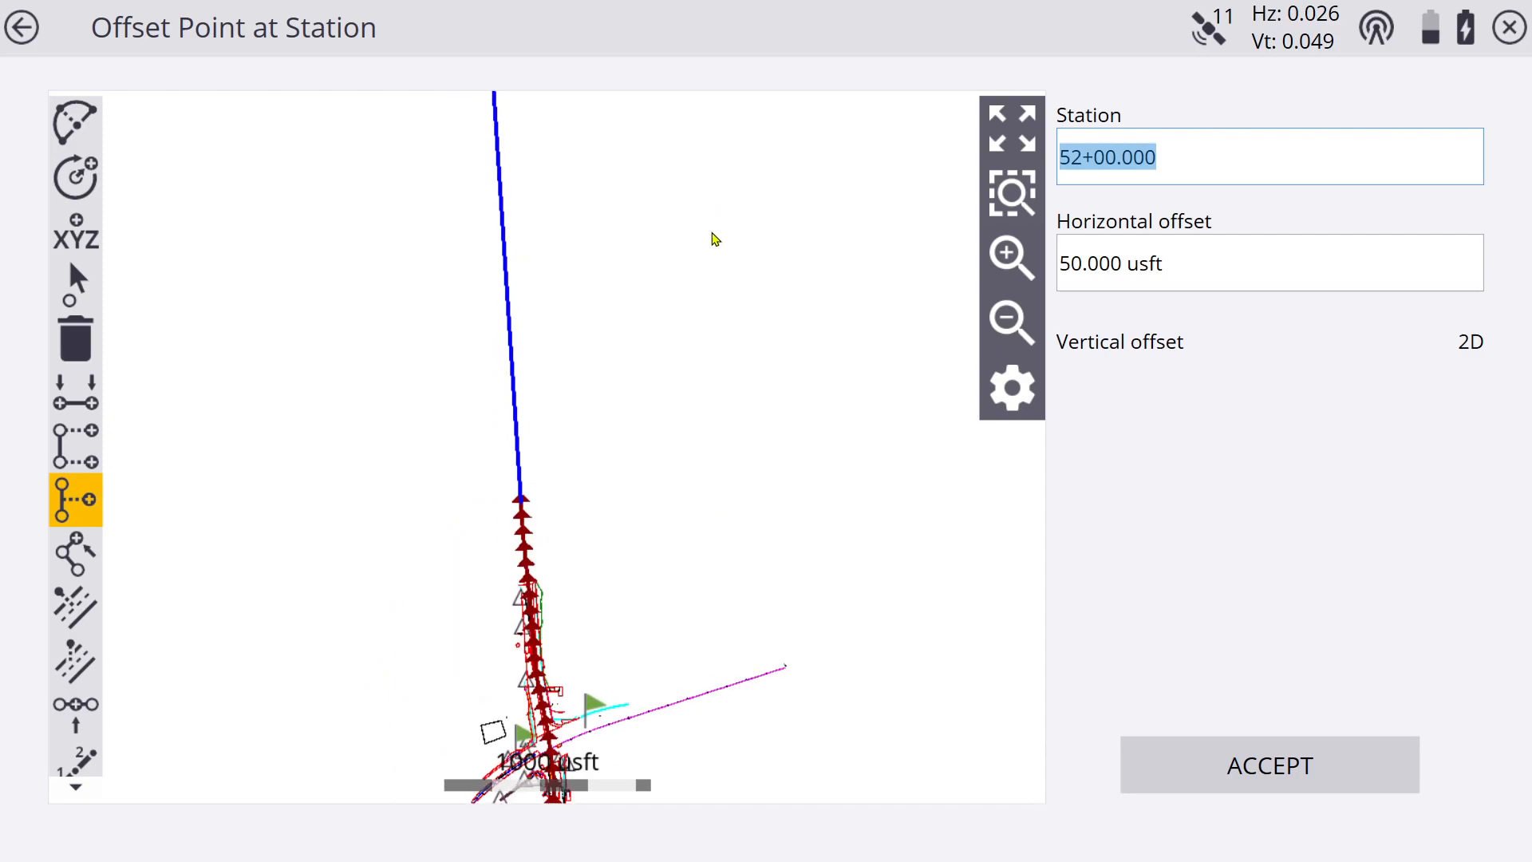
left_click_drag(725, 278, 694, 342)
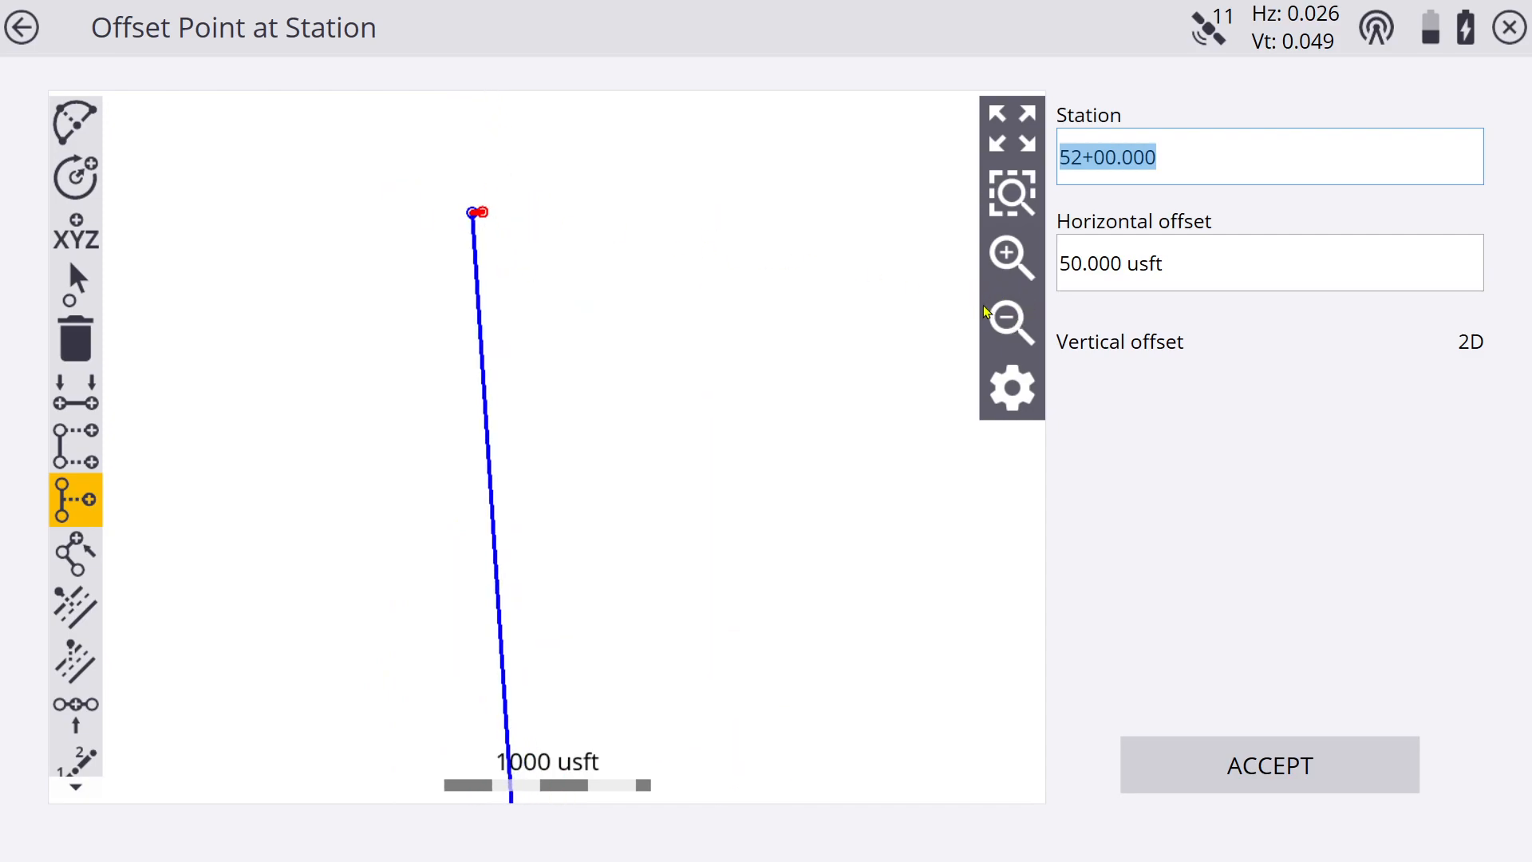
double_click(1011, 319)
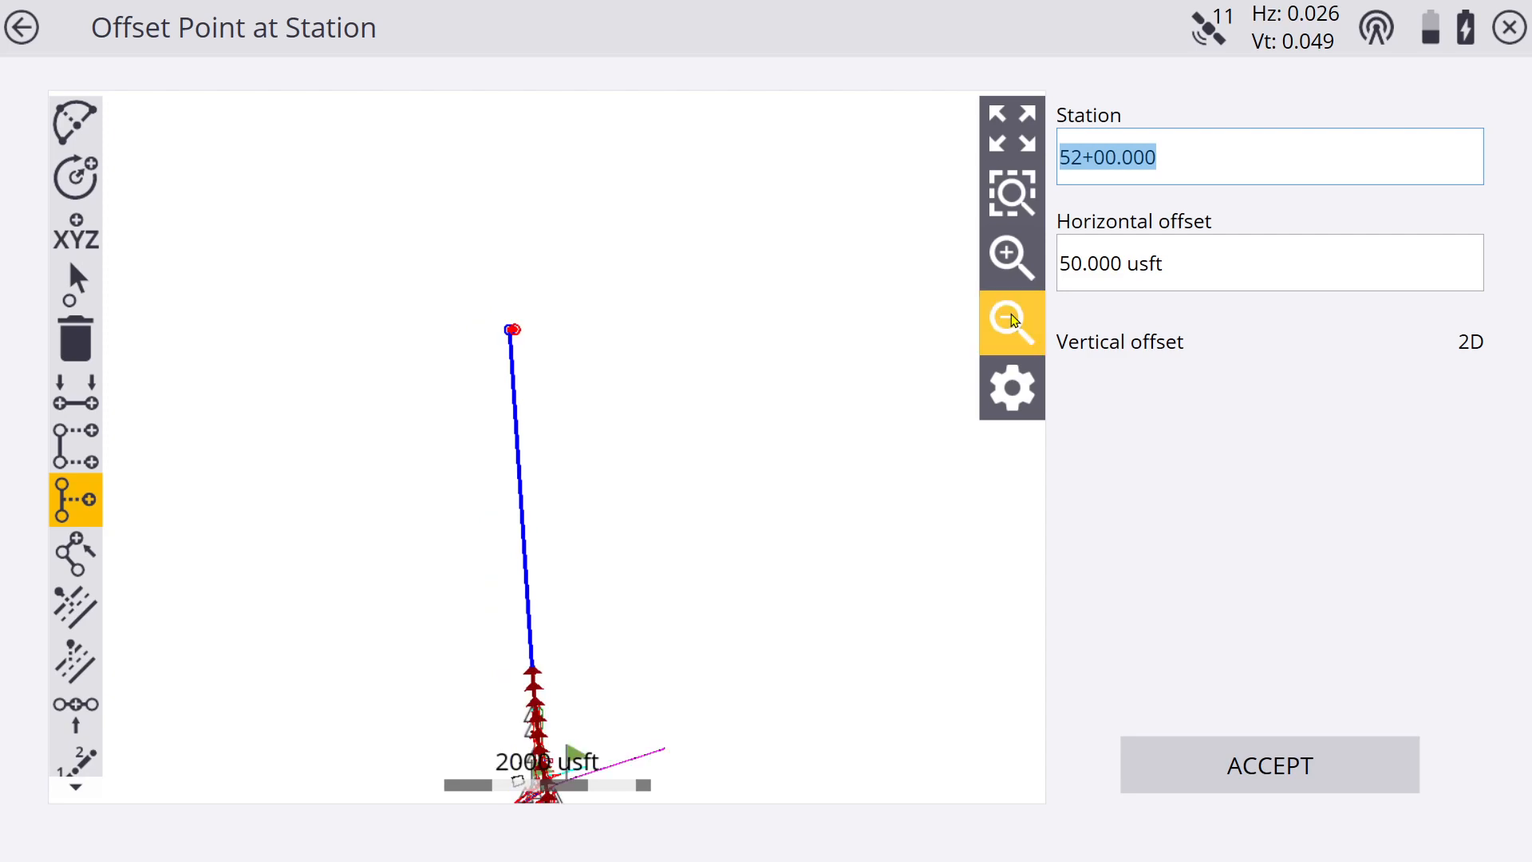
double_click(999, 252)
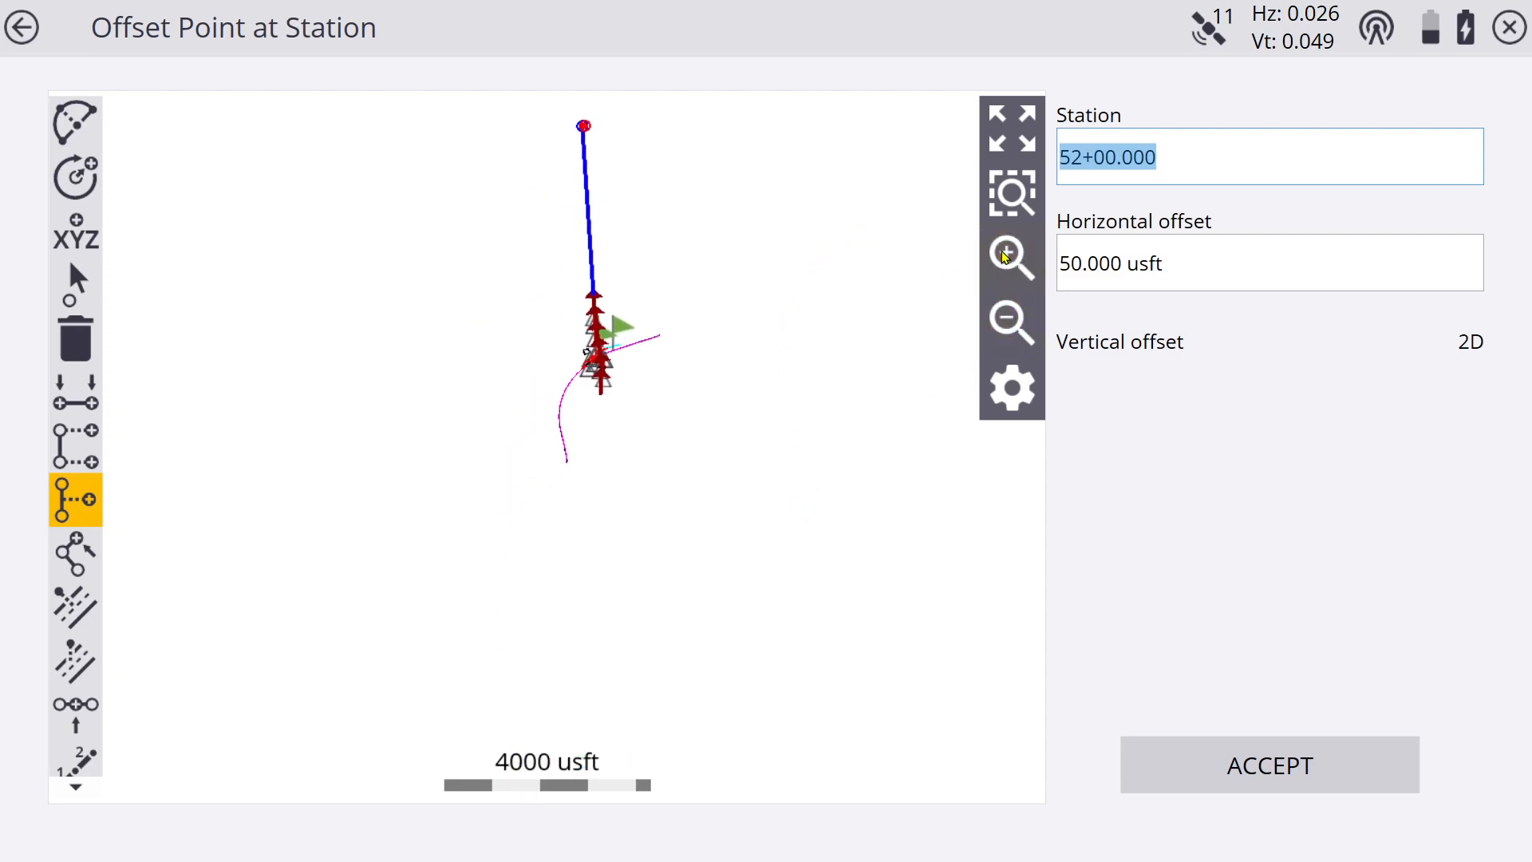
left_click_drag(835, 262, 776, 553)
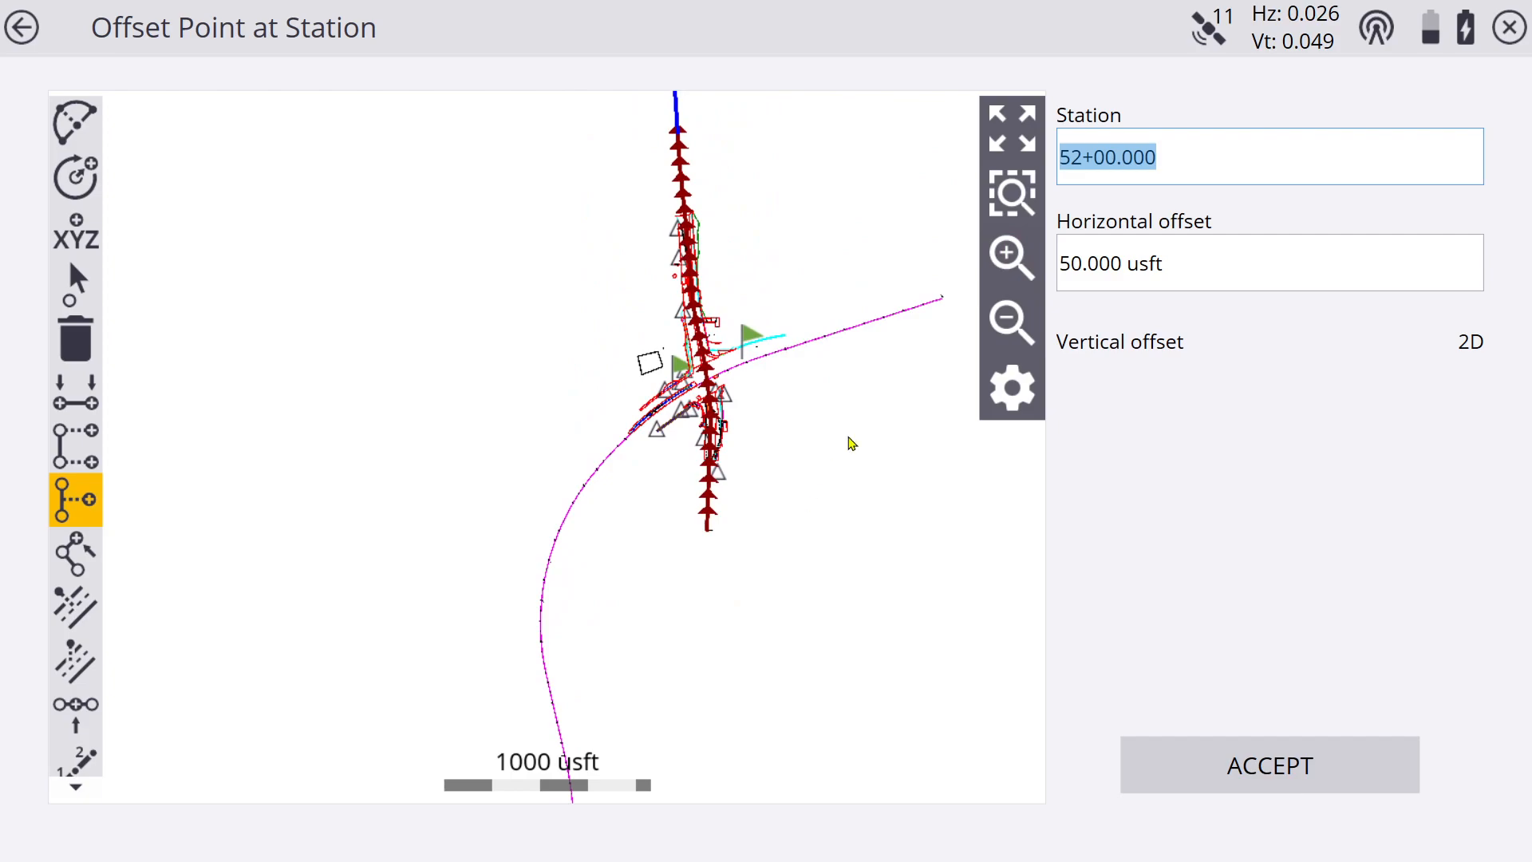
Examine the map around the 52+00 station label for the previewed point, and leave Offset Point at Station without creating it
left_click(1012, 254)
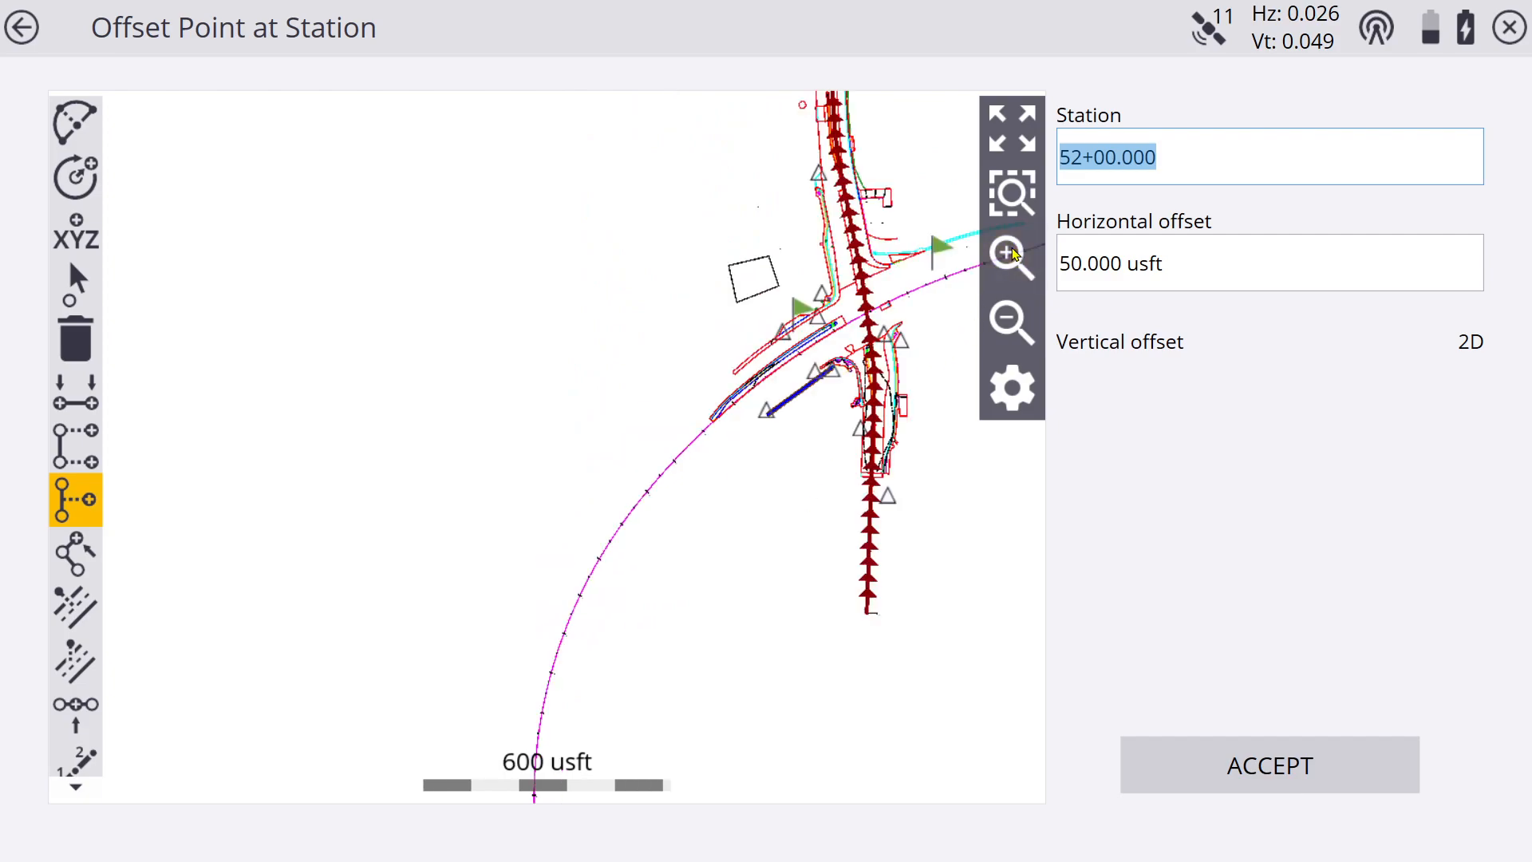
left_click(1017, 197)
left_click_drag(837, 260, 924, 360)
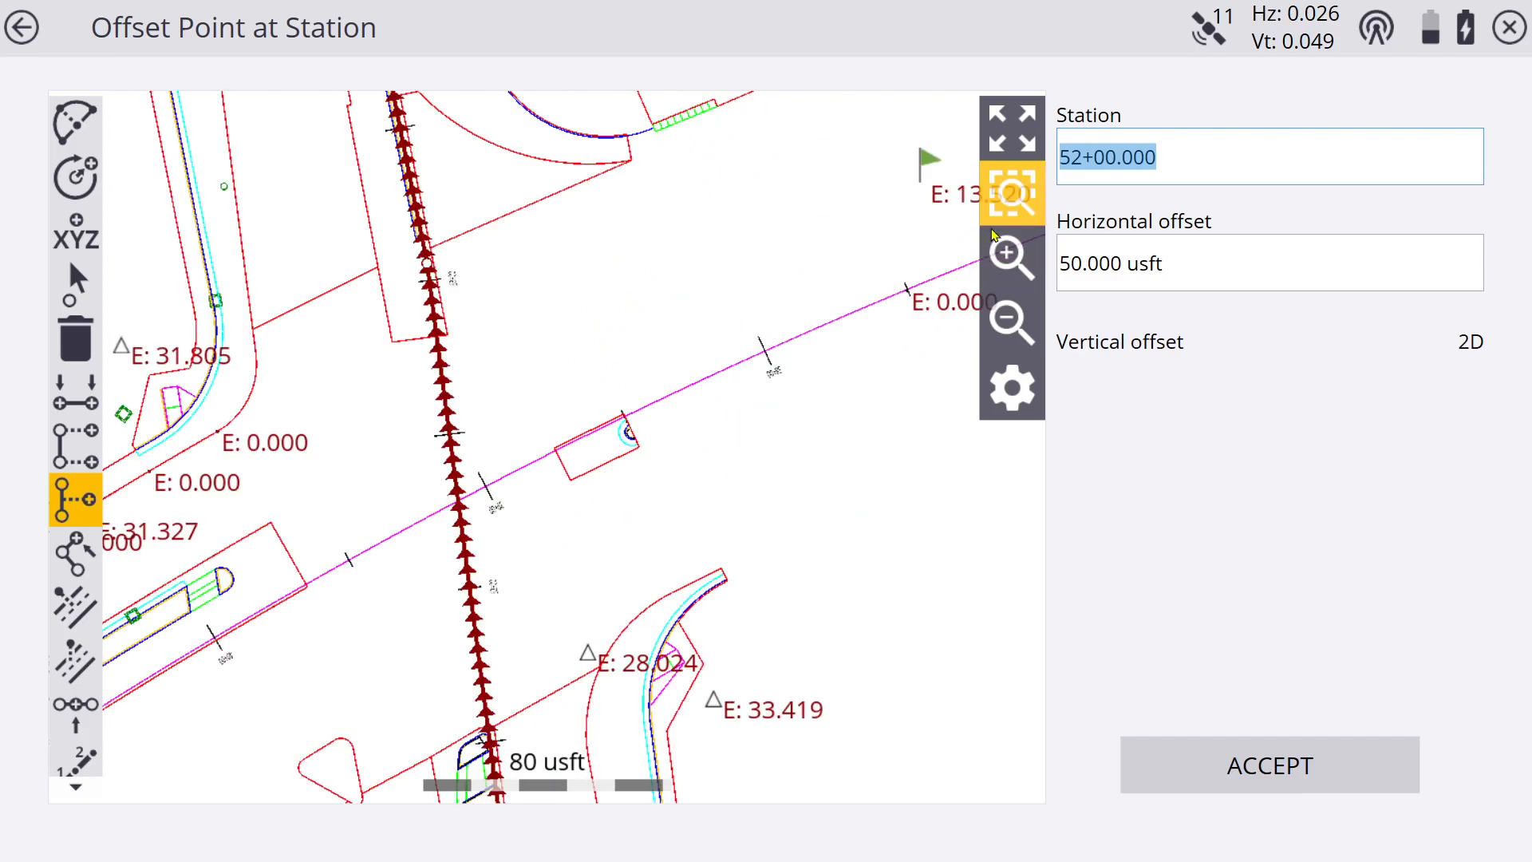
left_click(1015, 194)
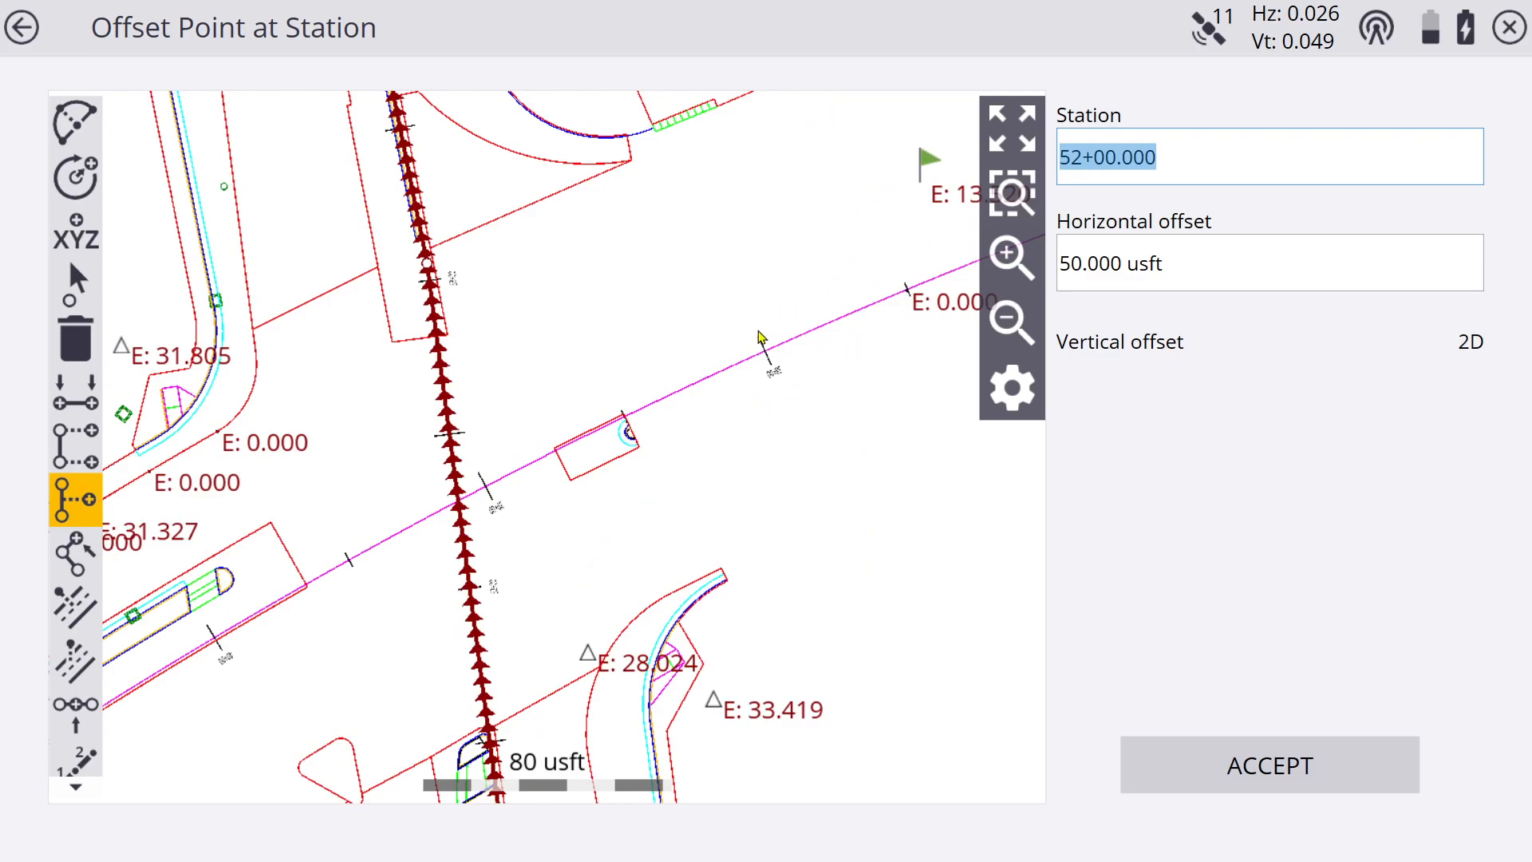
left_click(1009, 255)
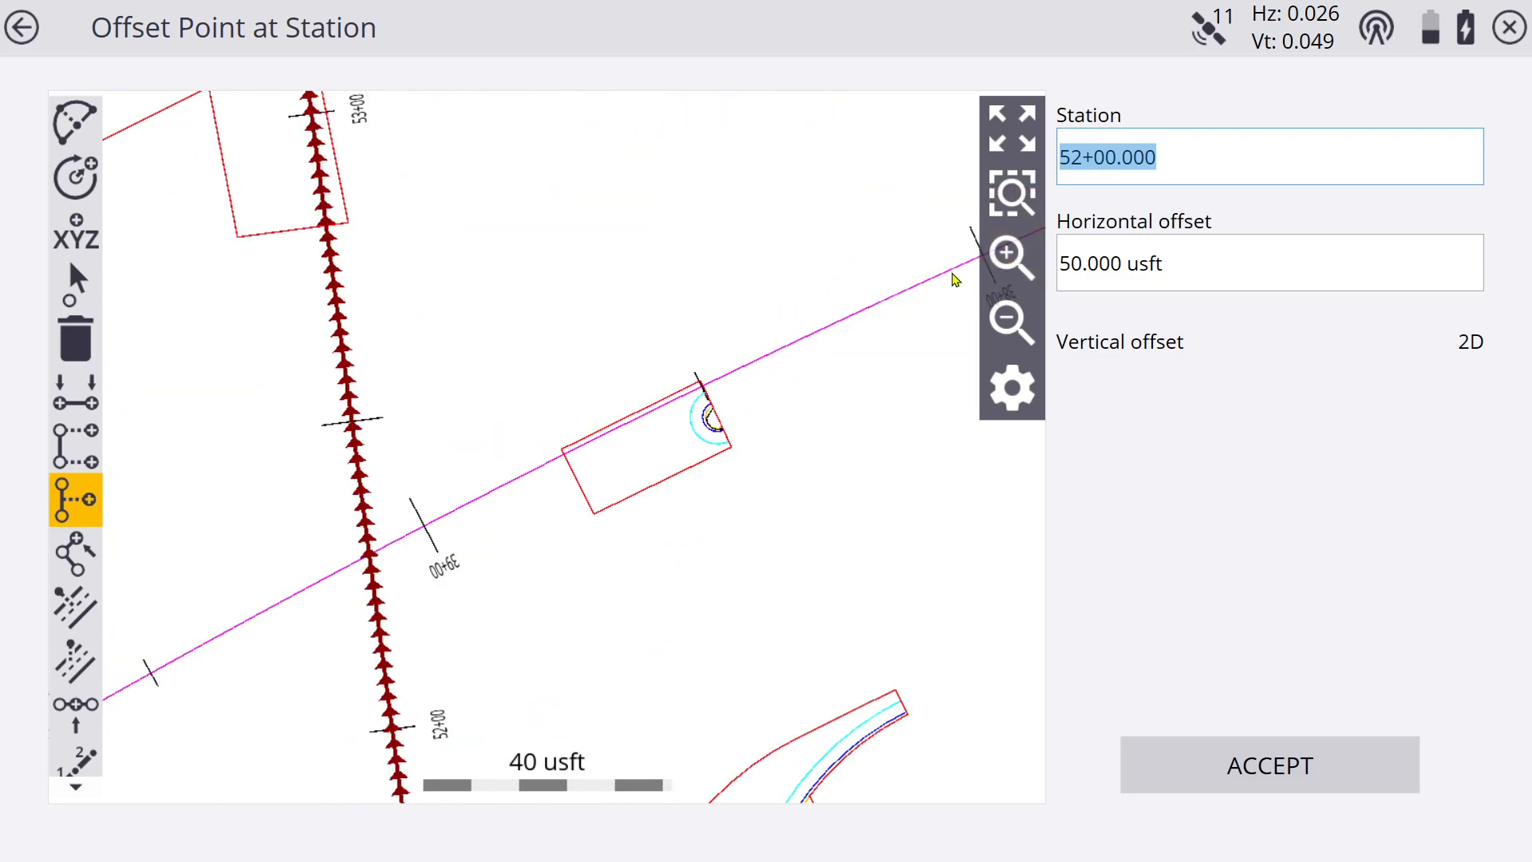
left_click_drag(735, 420, 732, 241)
left_click_drag(634, 425, 642, 373)
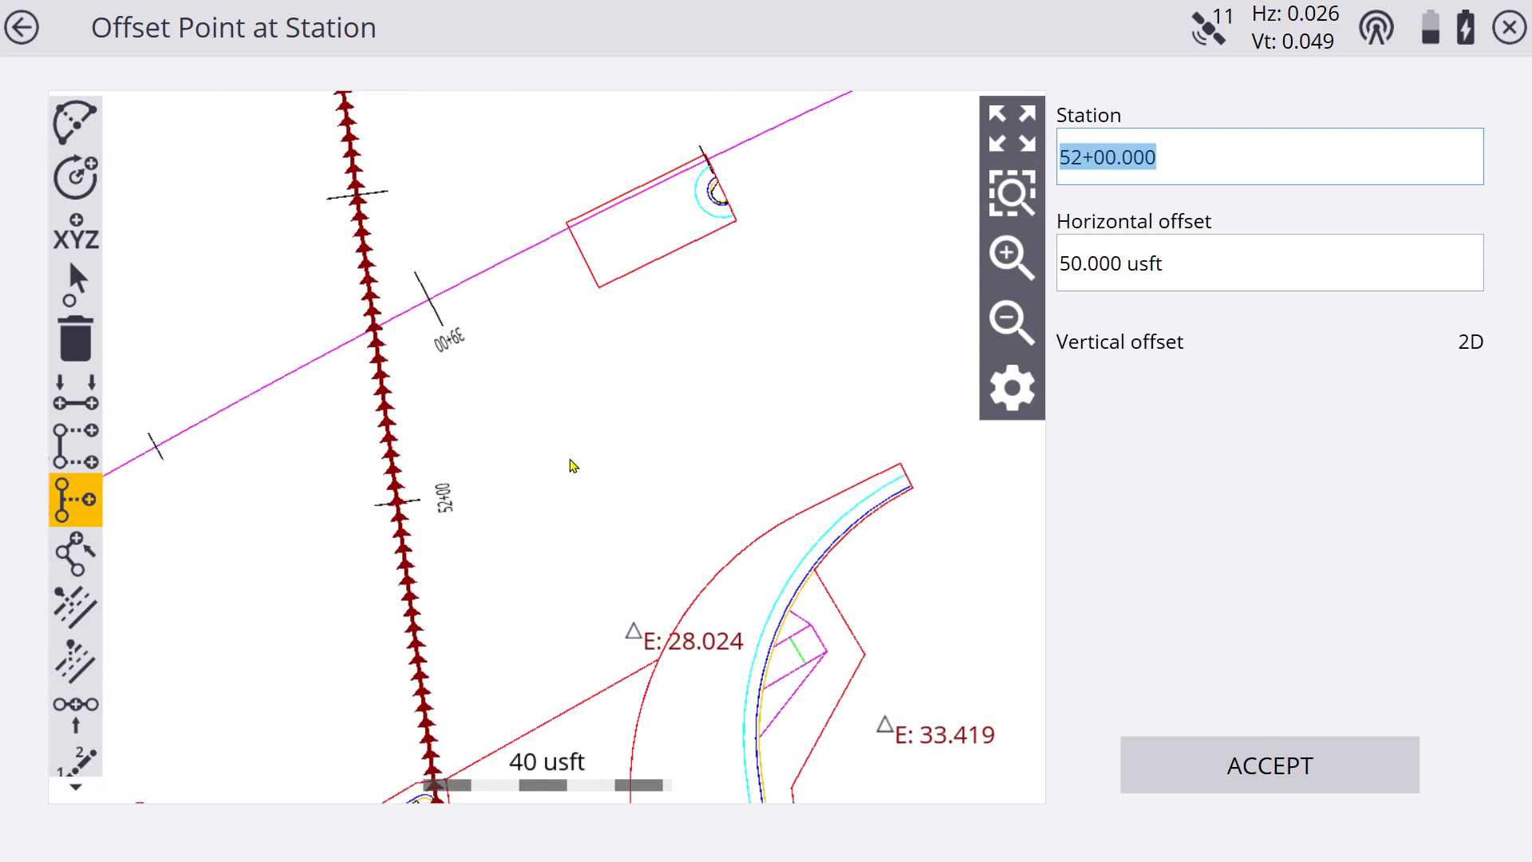
left_click(1509, 30)
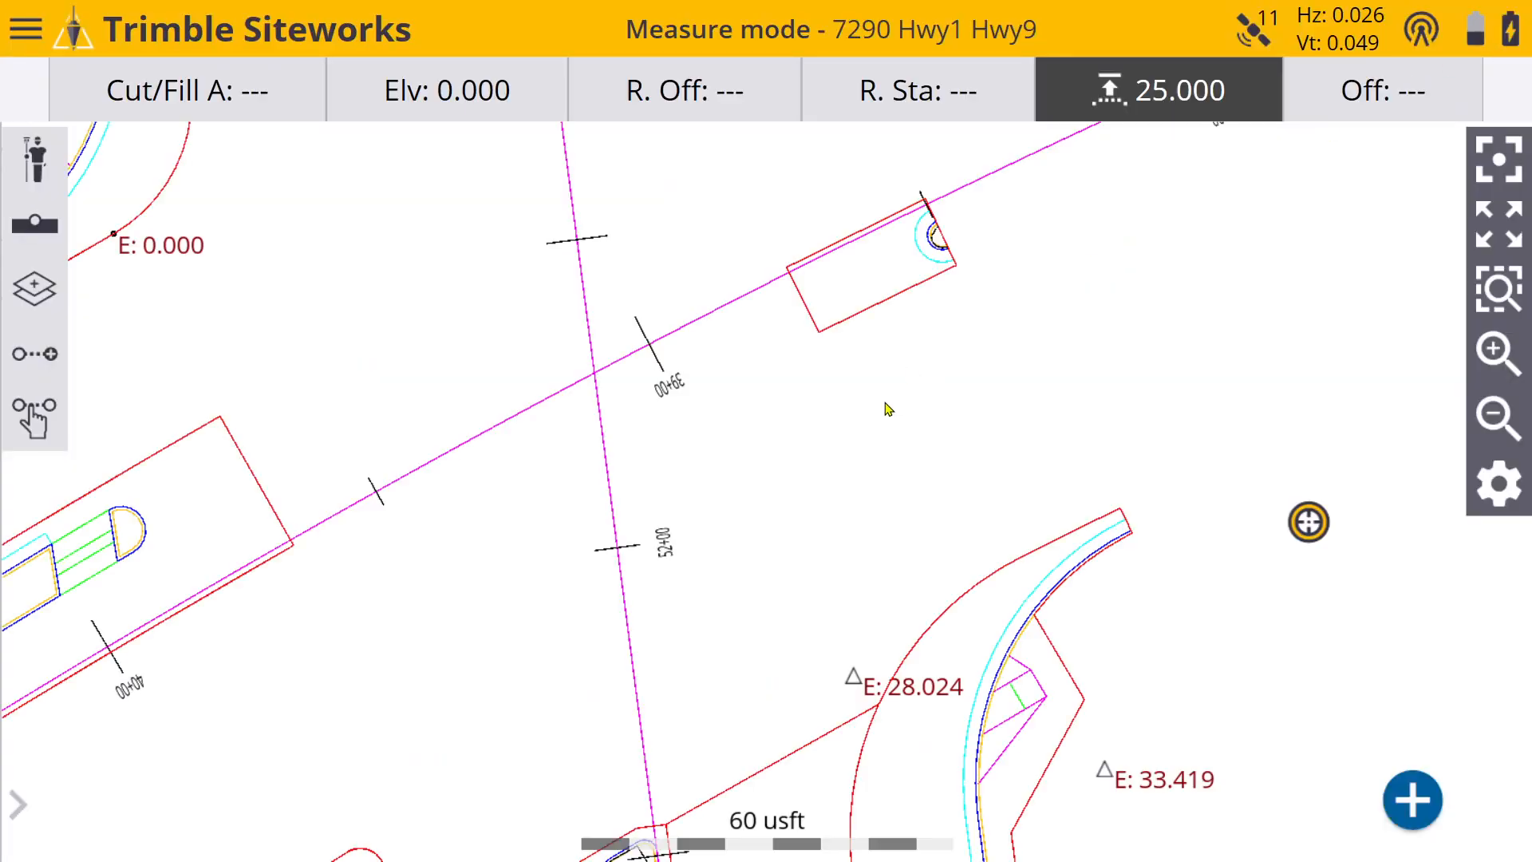
Check the start station of the alignment carrying the 52+00 label, and start an Offset Point at Station on that line
left_click(629, 627)
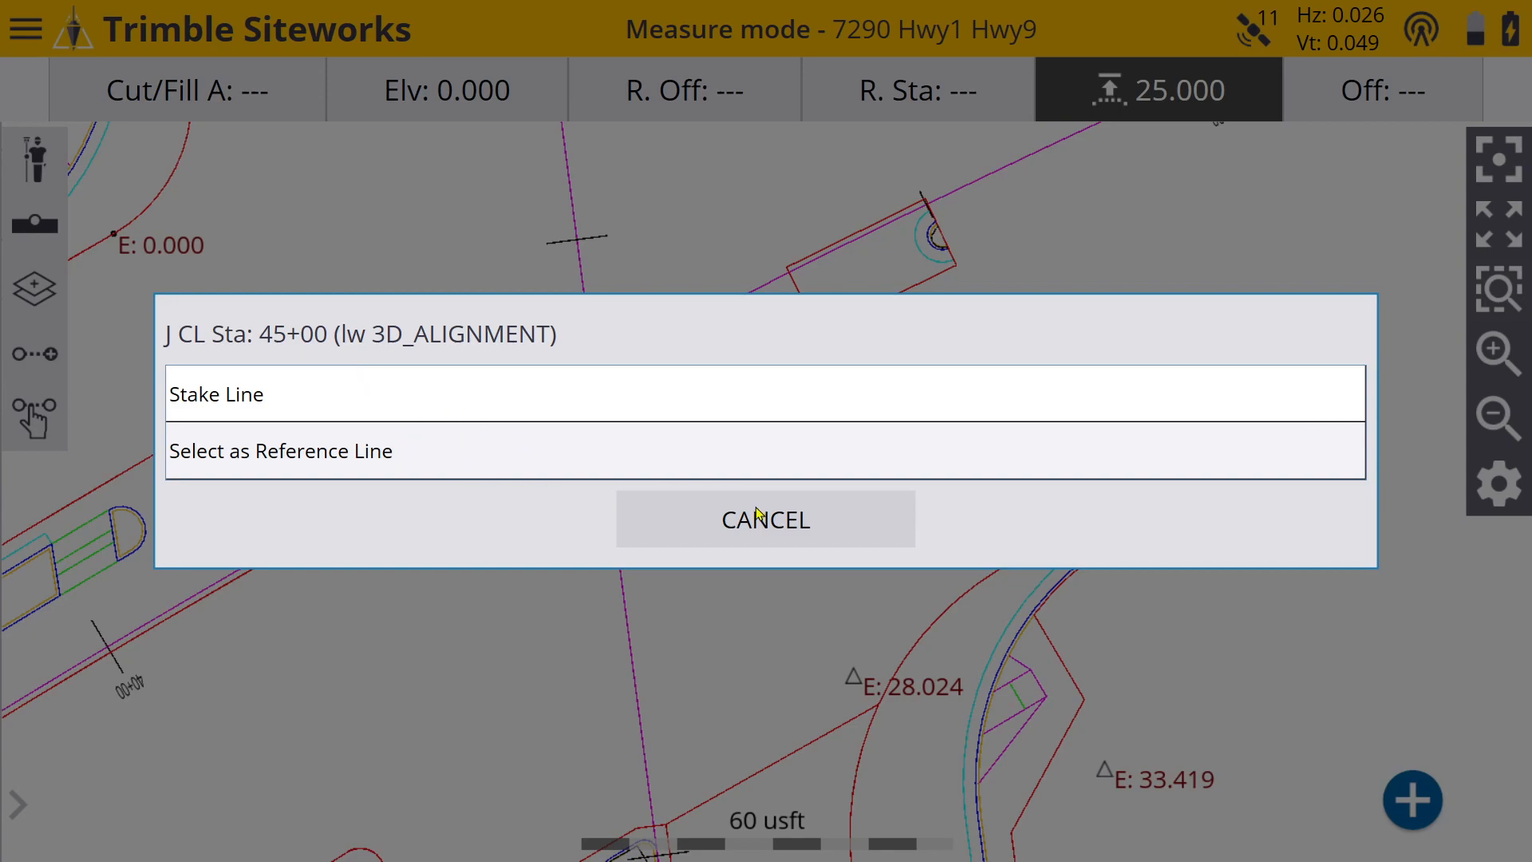
left_click(780, 529)
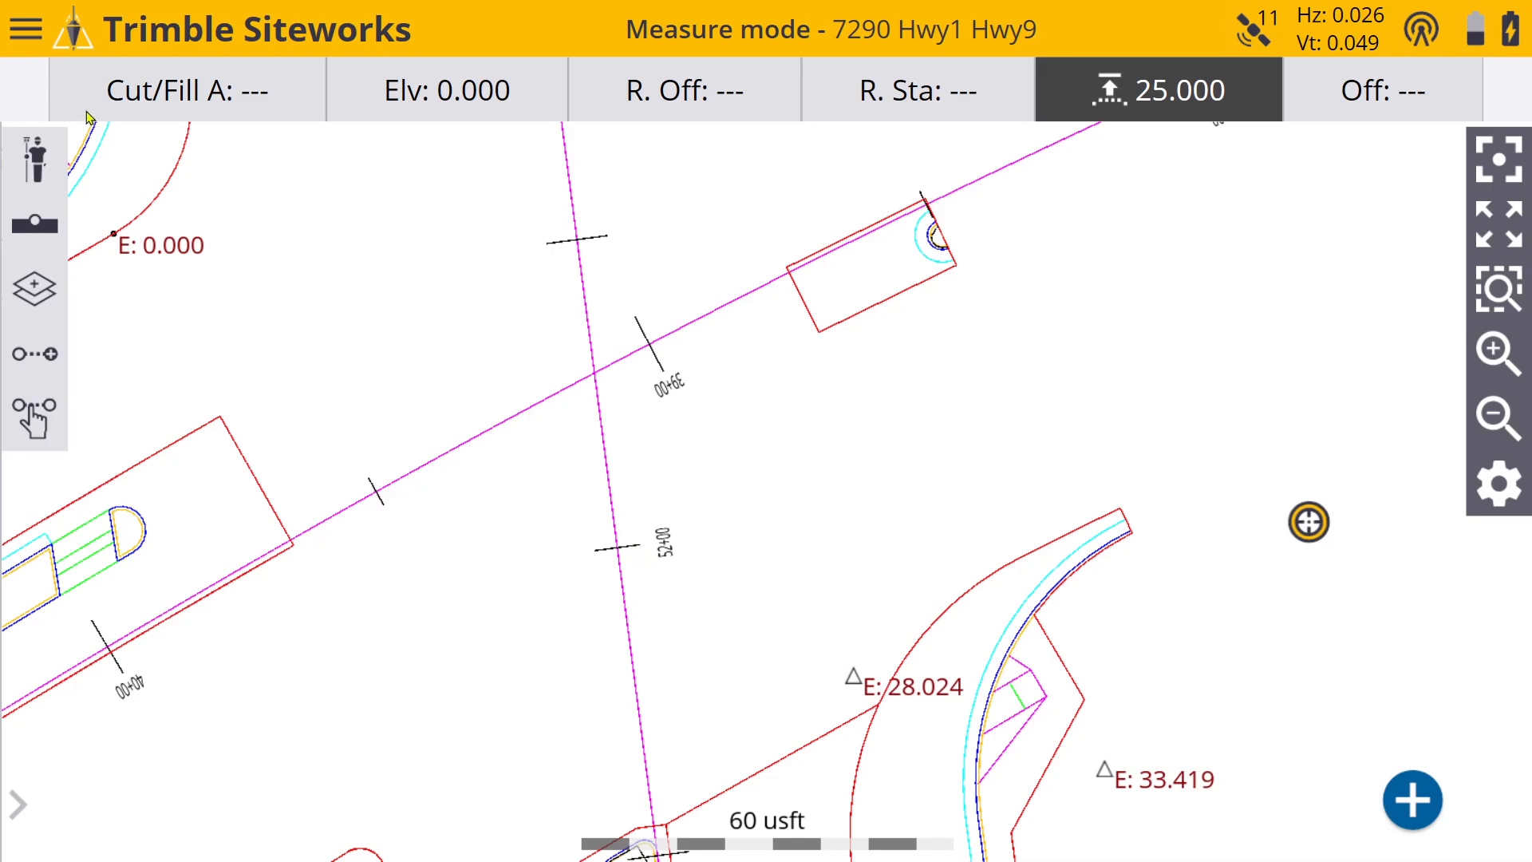
left_click(15, 33)
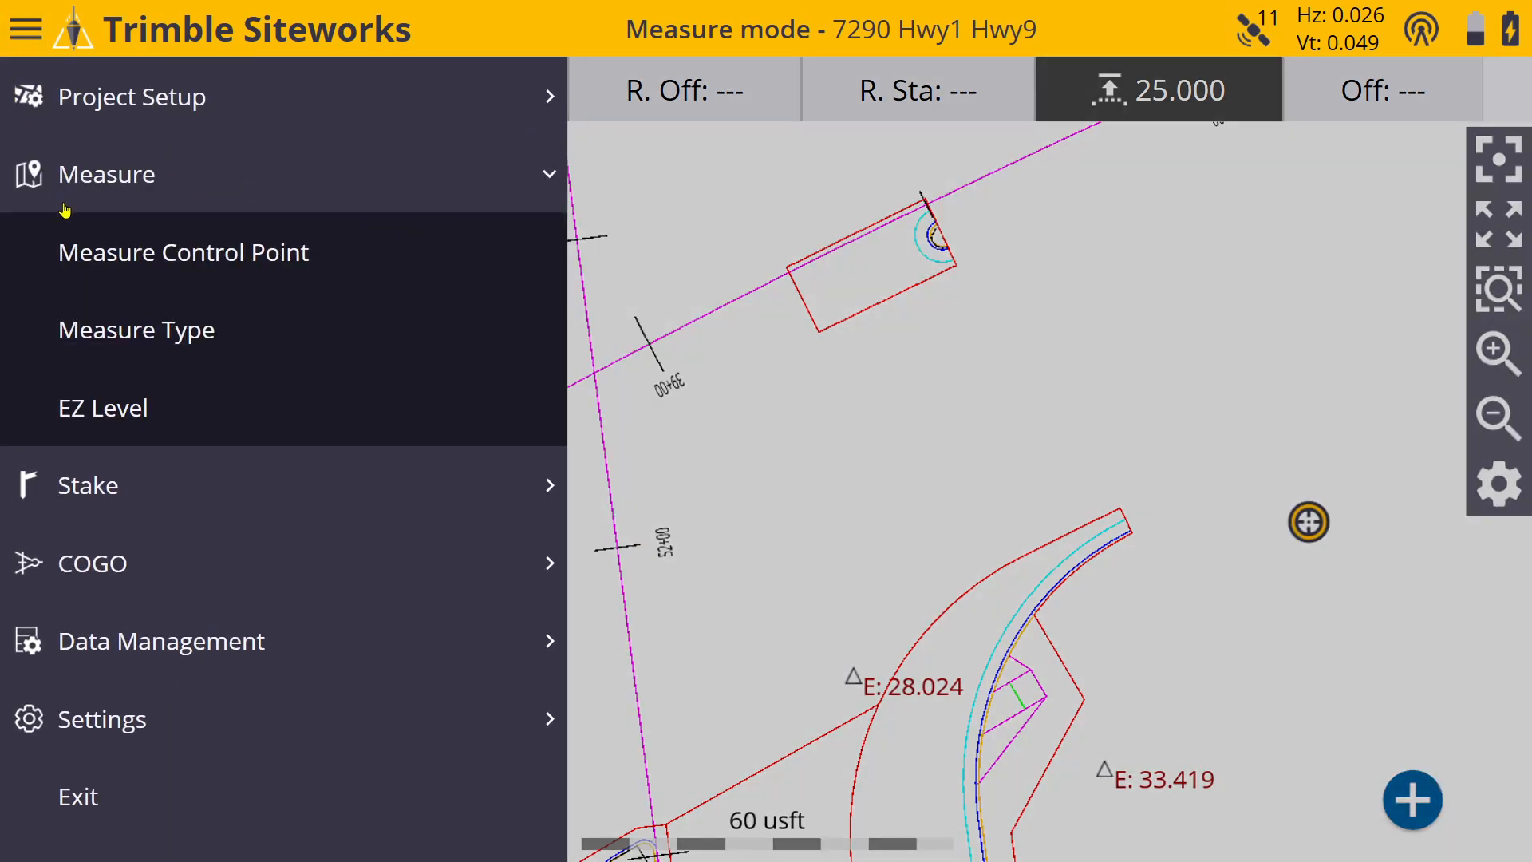
left_click(89, 568)
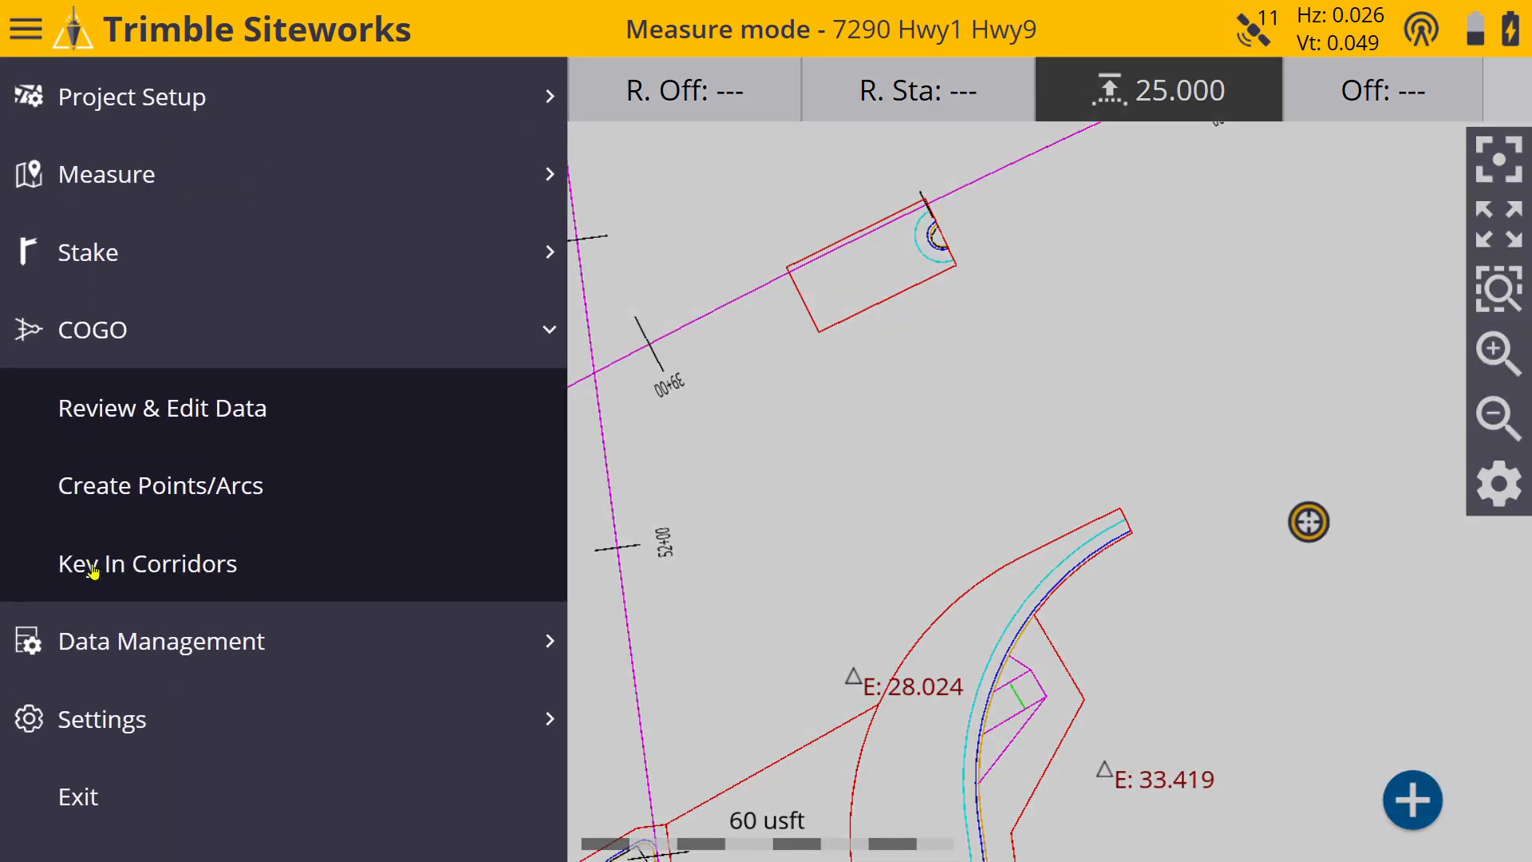
left_click(130, 501)
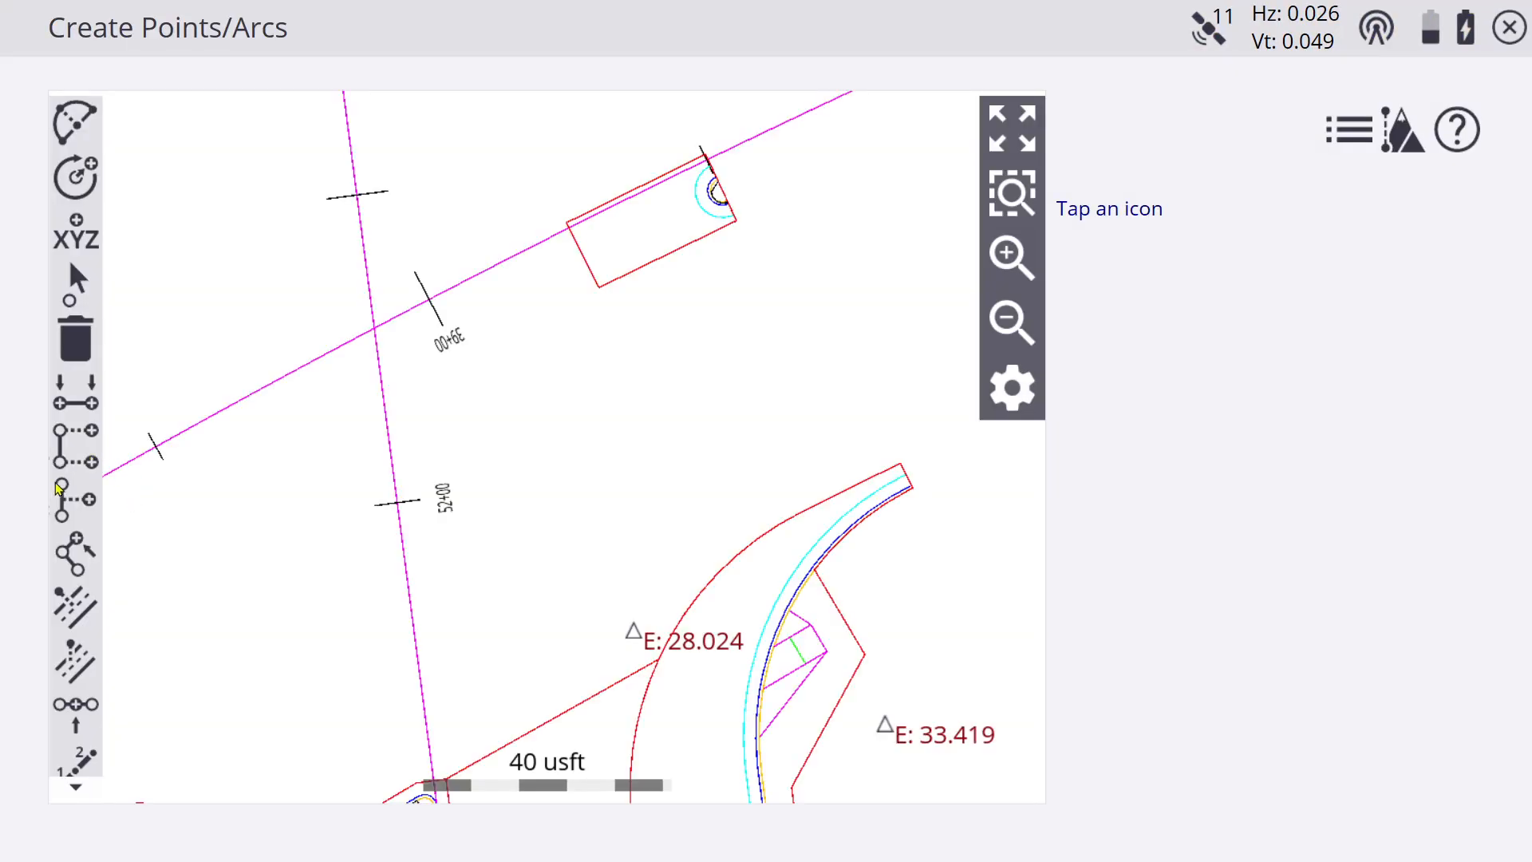
left_click(74, 500)
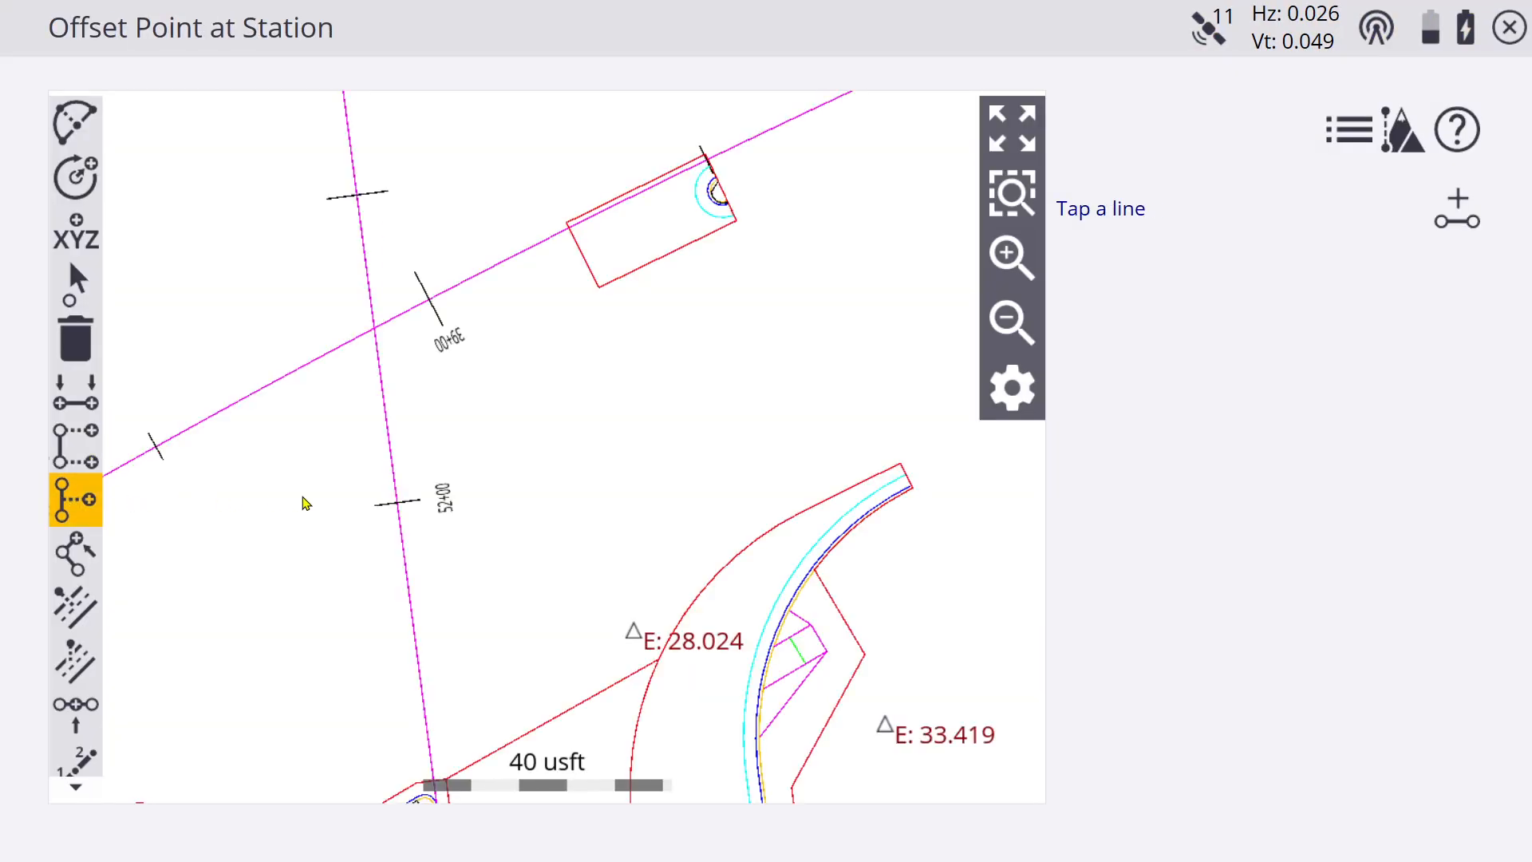
left_click(404, 552)
left_click(1294, 782)
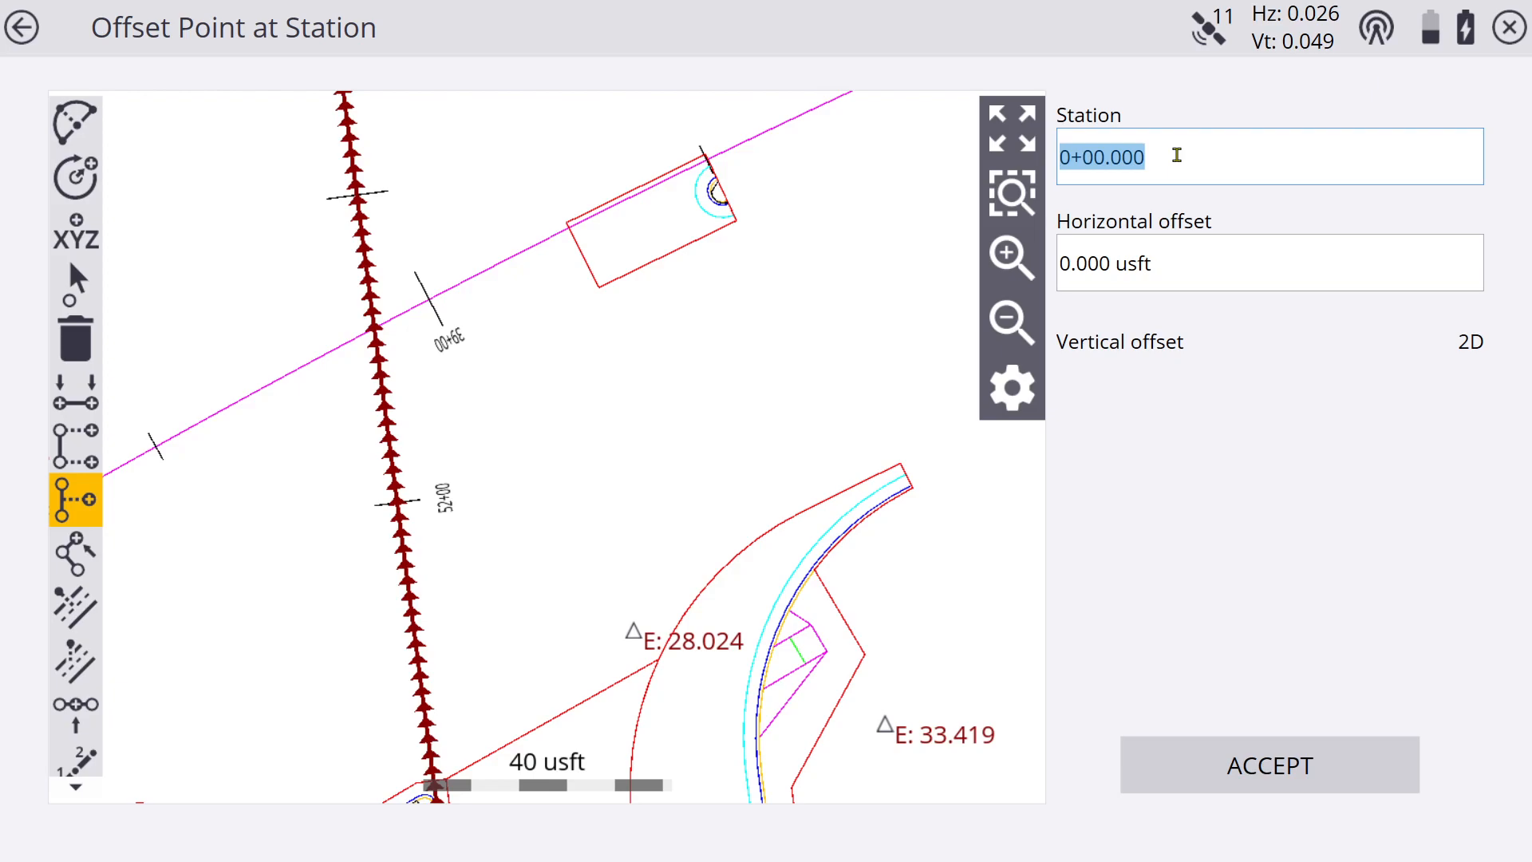
Try station 7+00.000 with a 50 usft horizontal offset, review the previewed point, and leave without creating it
type("7+00")
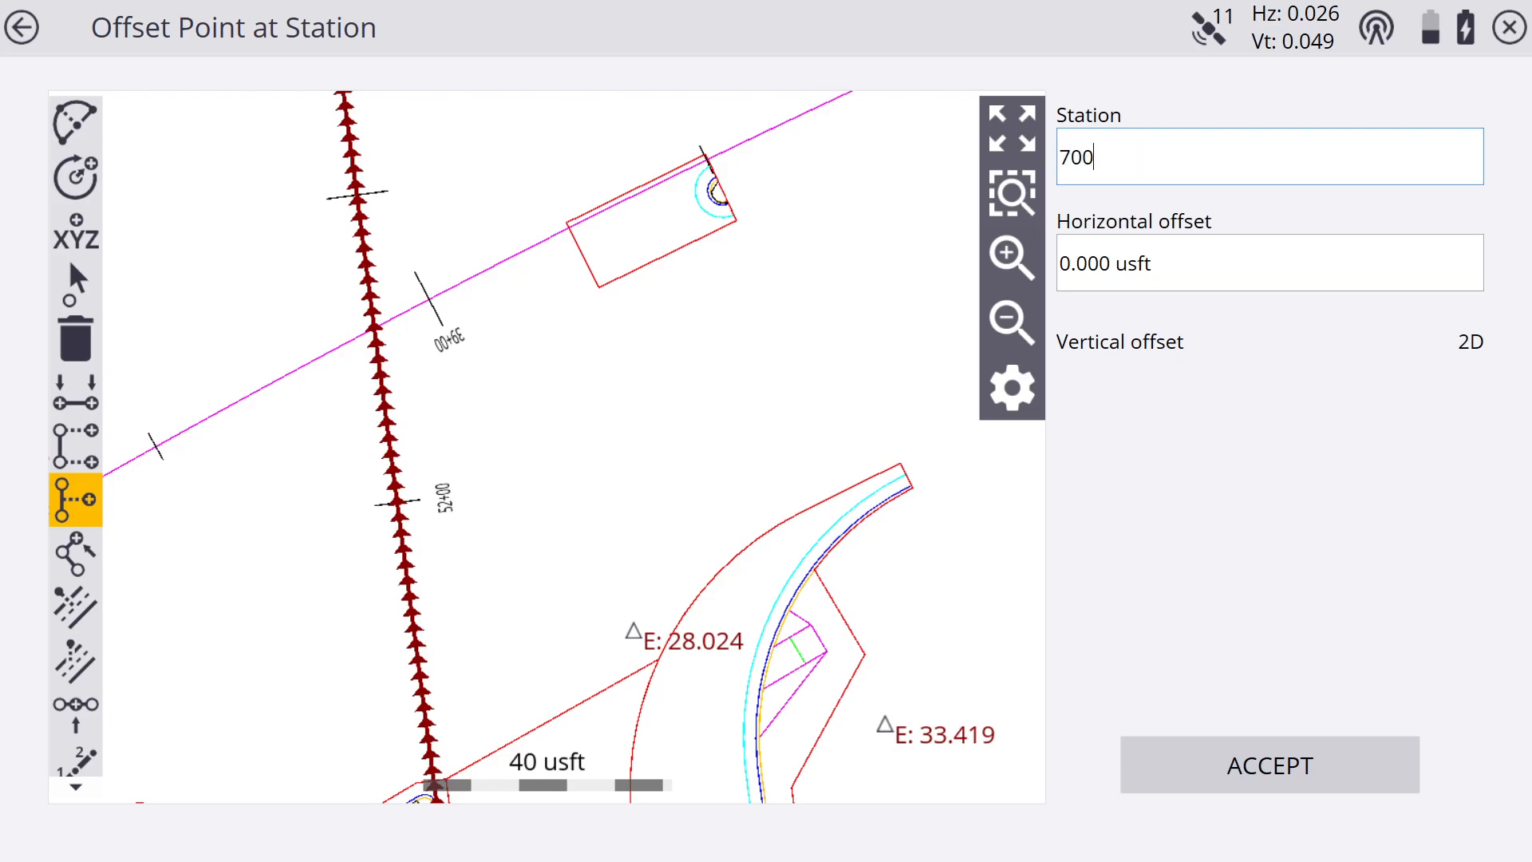
type(".")
left_click(1165, 276)
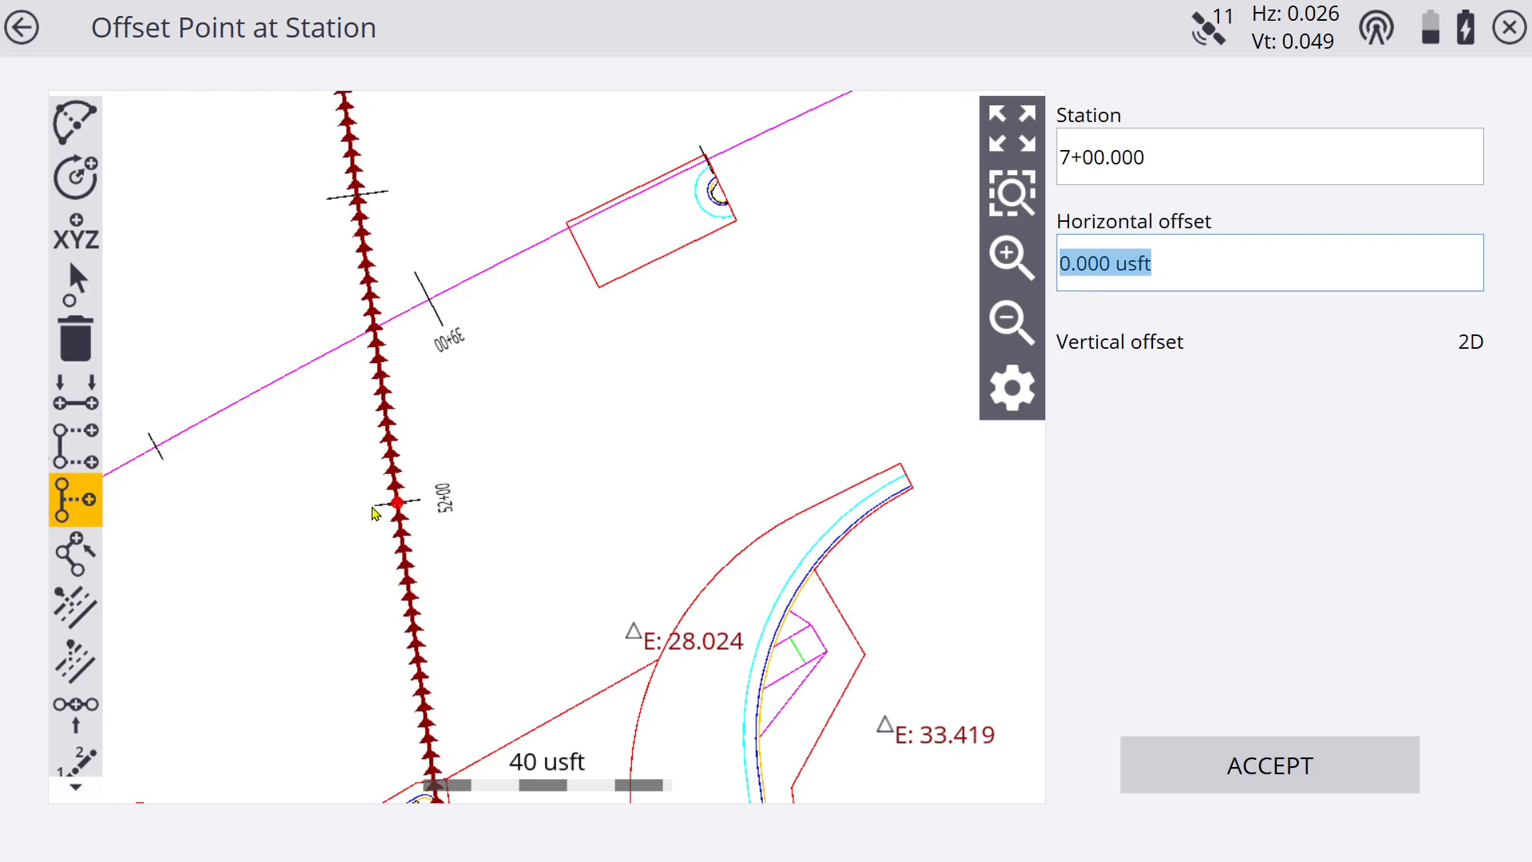
type("50.")
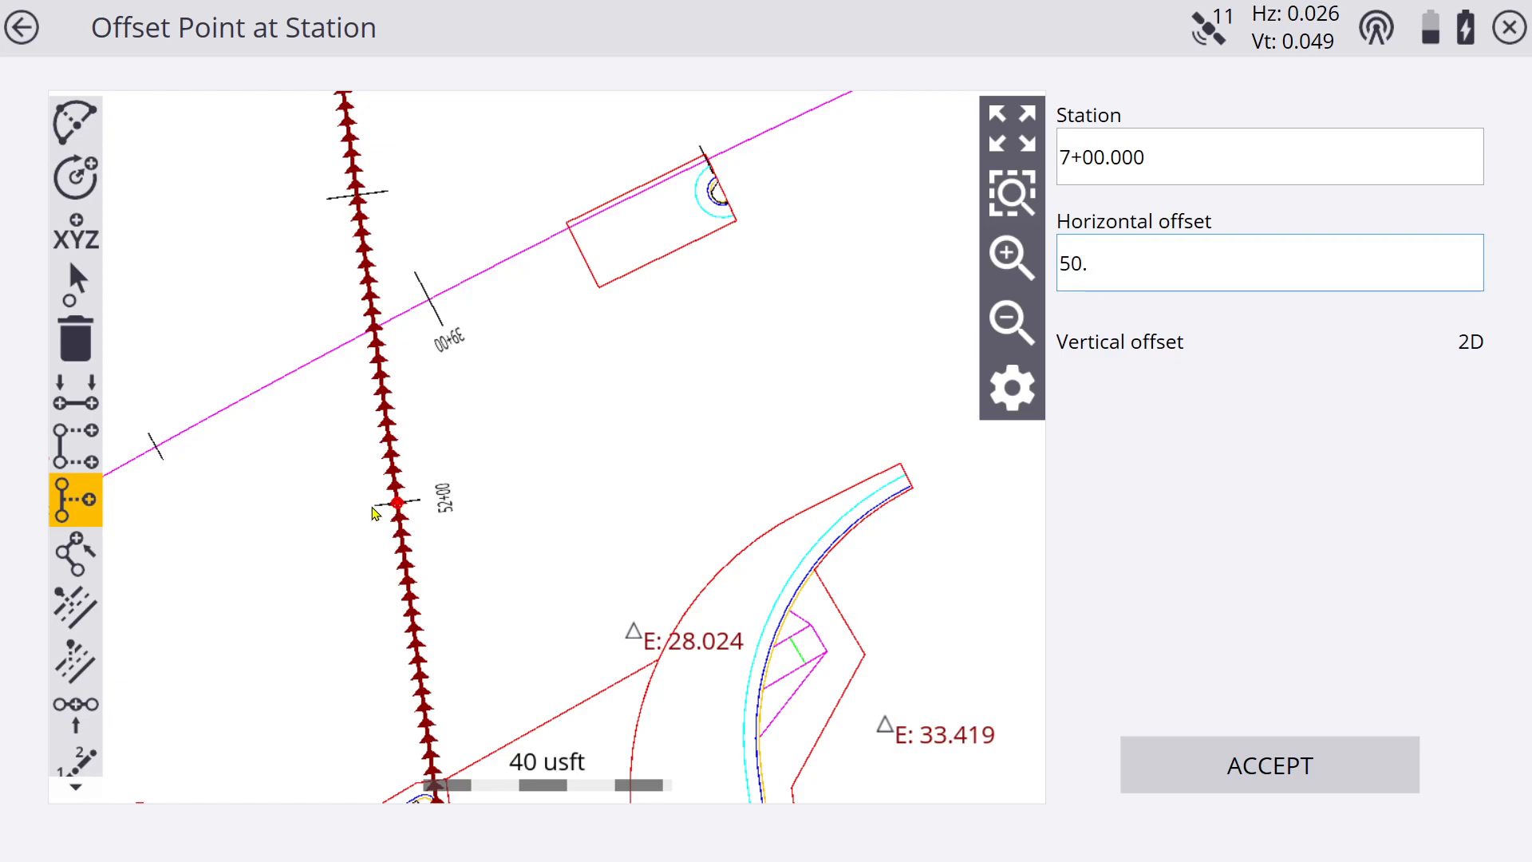
left_click(1136, 159)
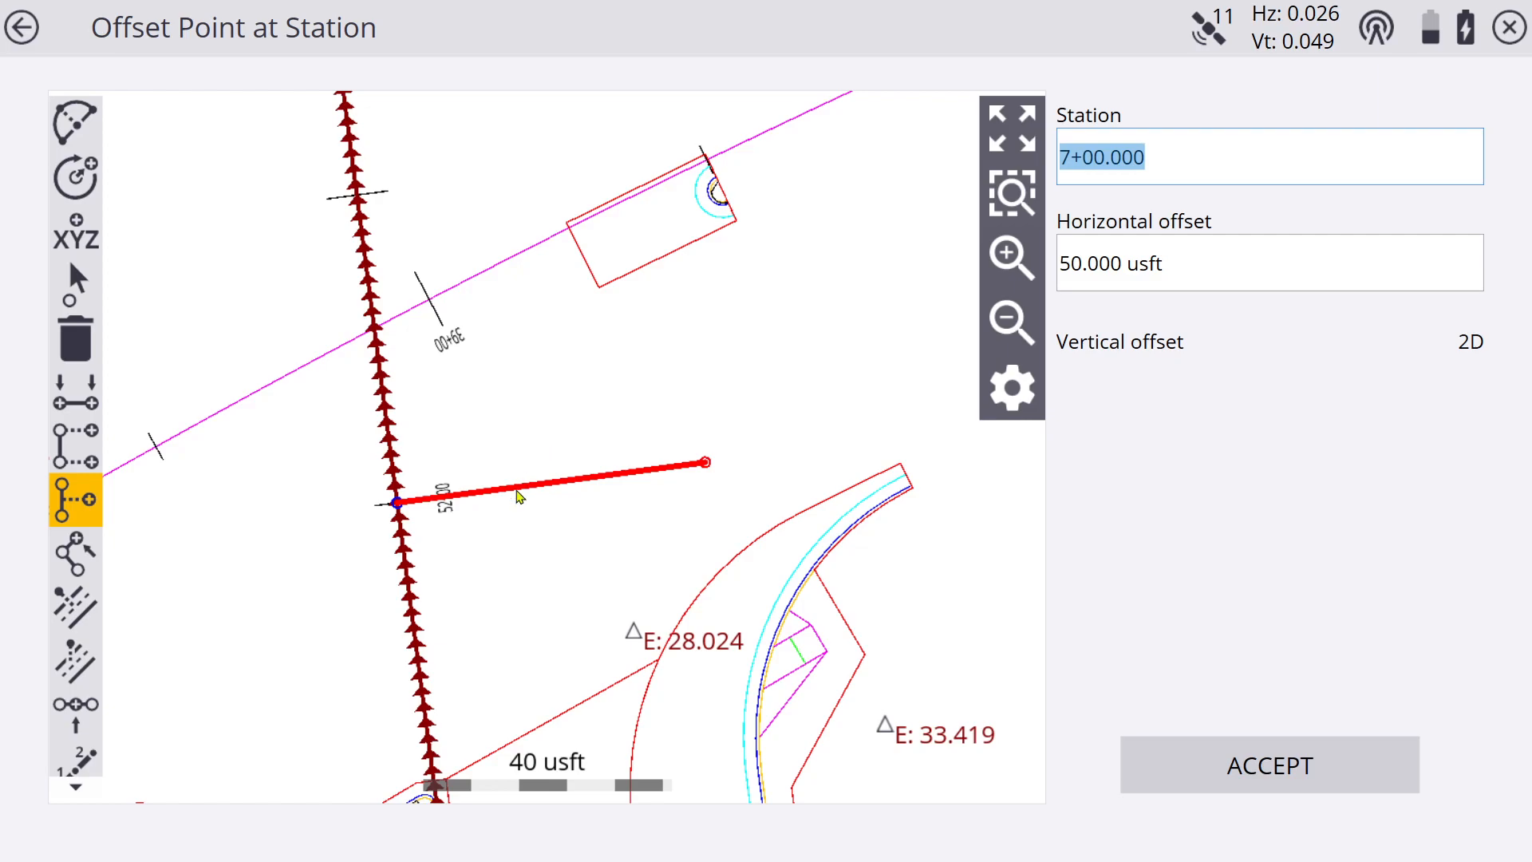
left_click(1006, 324)
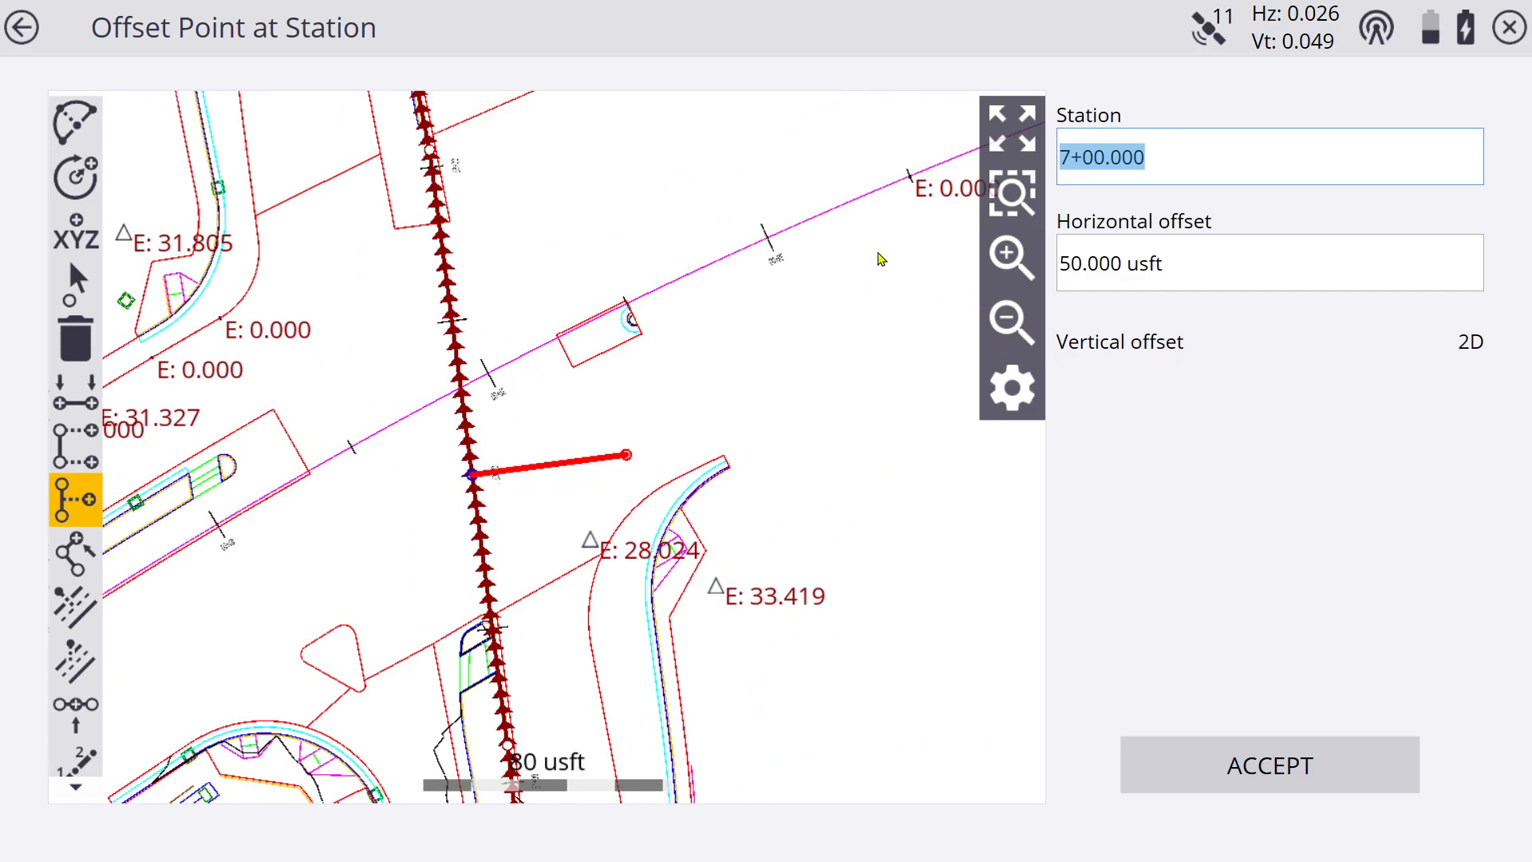
left_click(1507, 29)
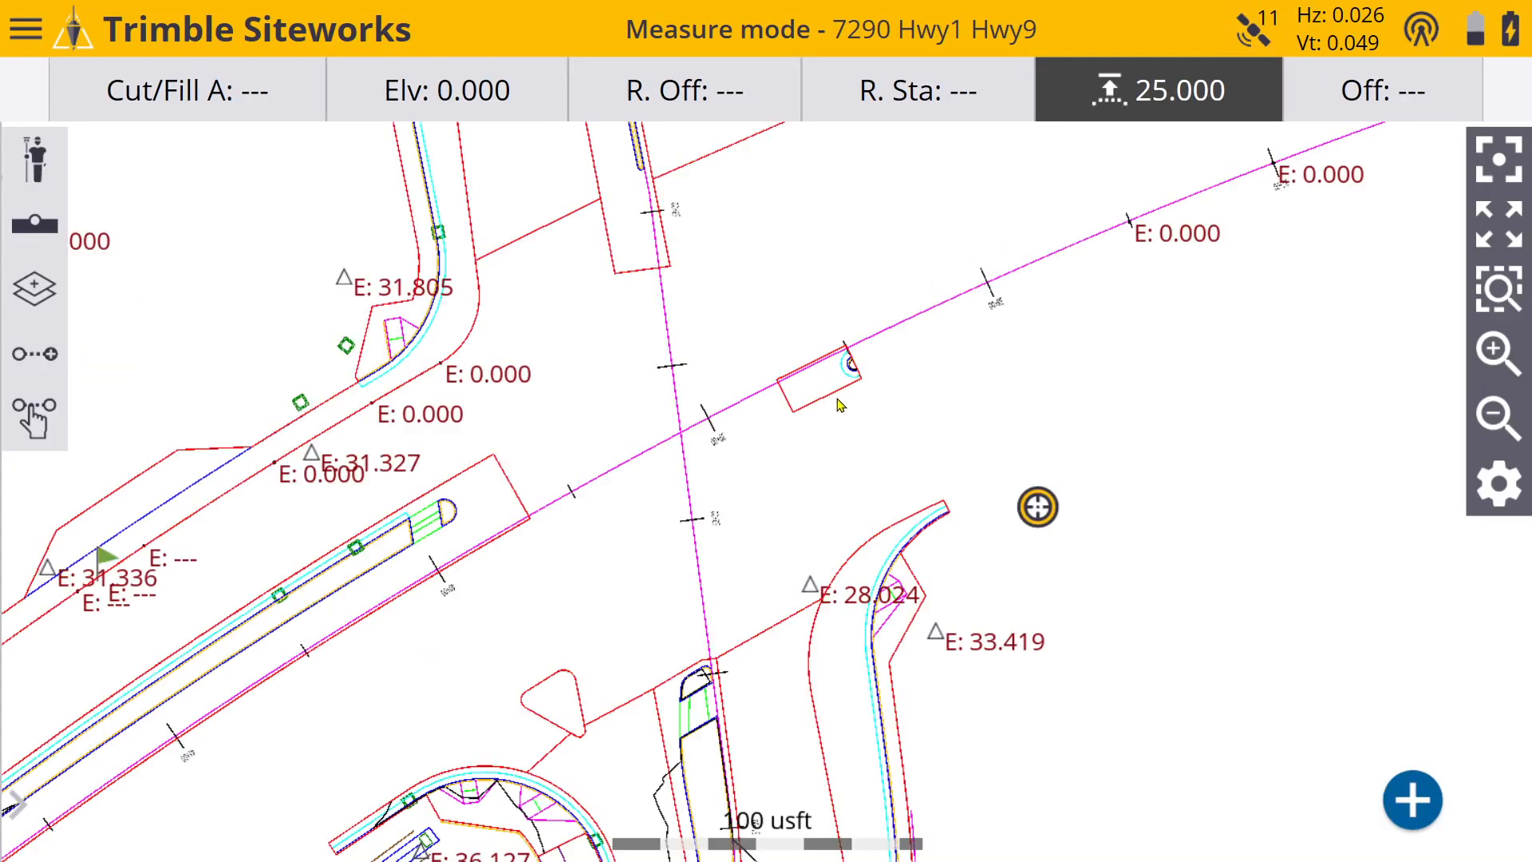
Check the start station of the crossing magenta alignment, and examine the roadway around the 53+00 station label
left_click(909, 324)
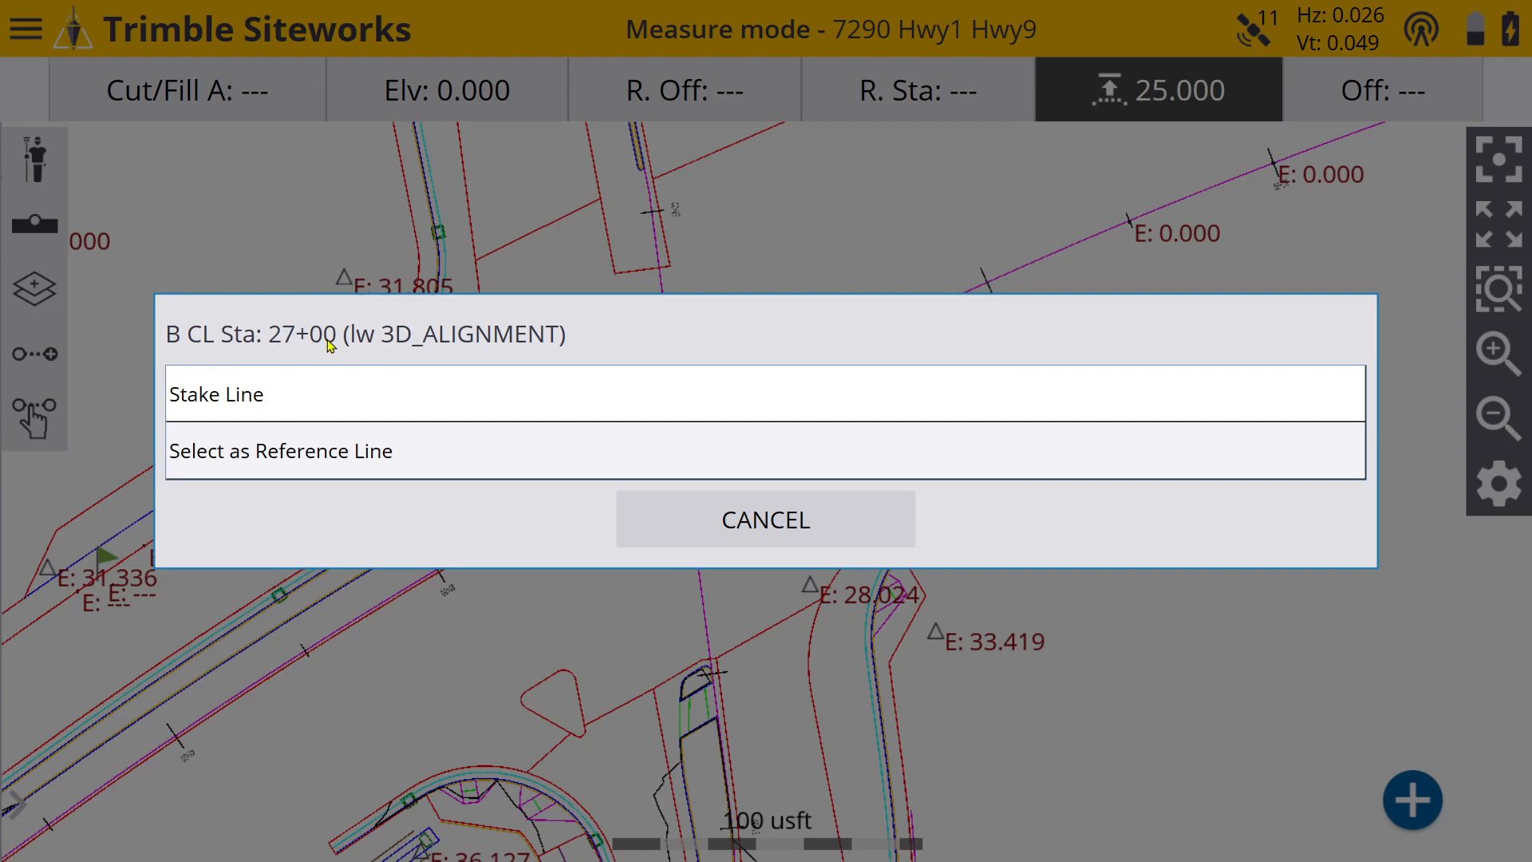
left_click(707, 526)
left_click_drag(651, 348, 662, 520)
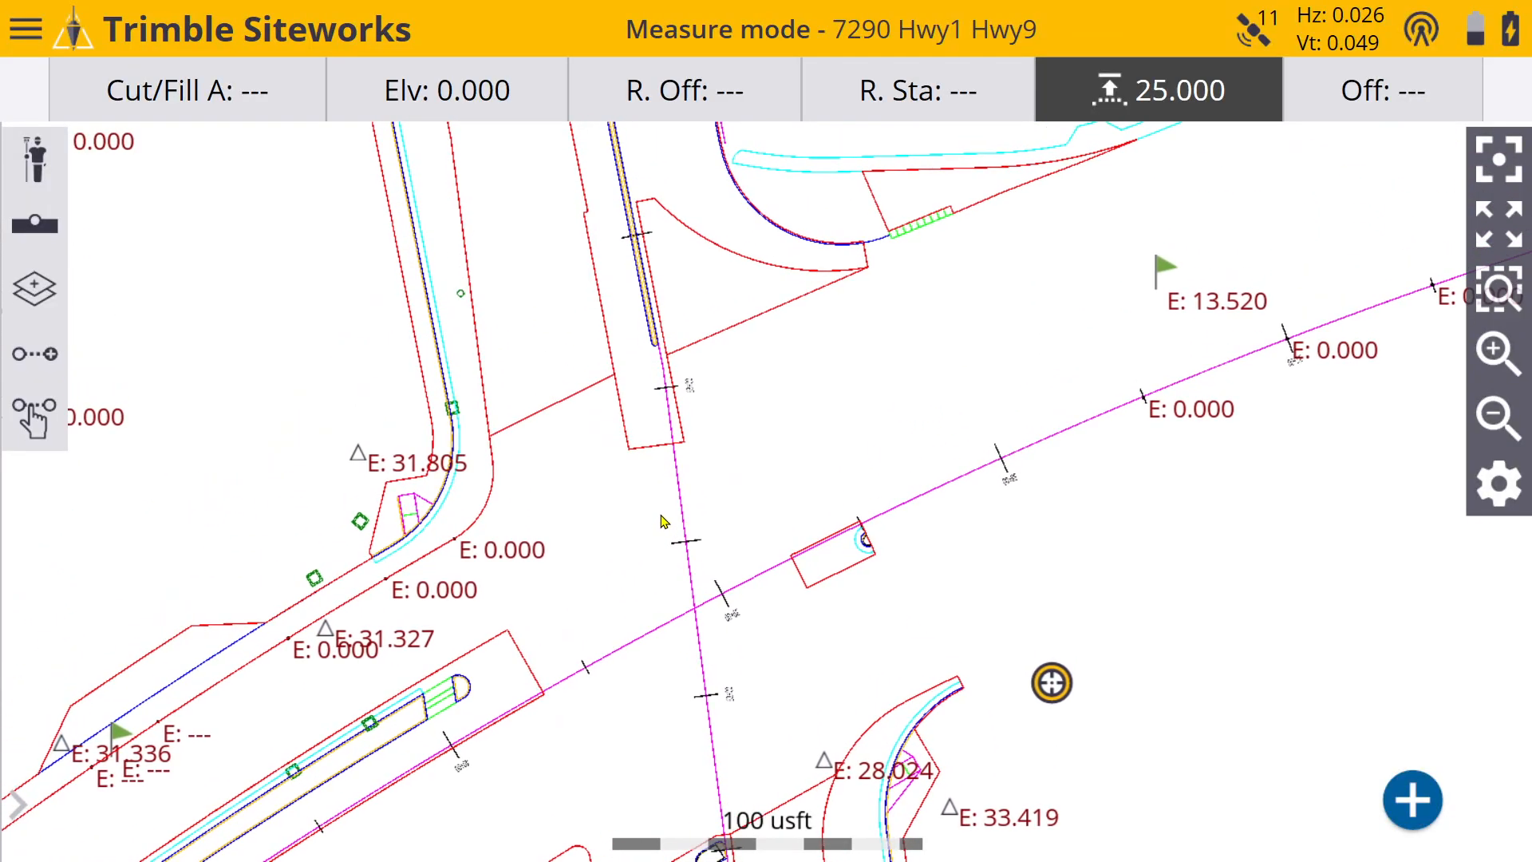
left_click_drag(659, 394, 661, 477)
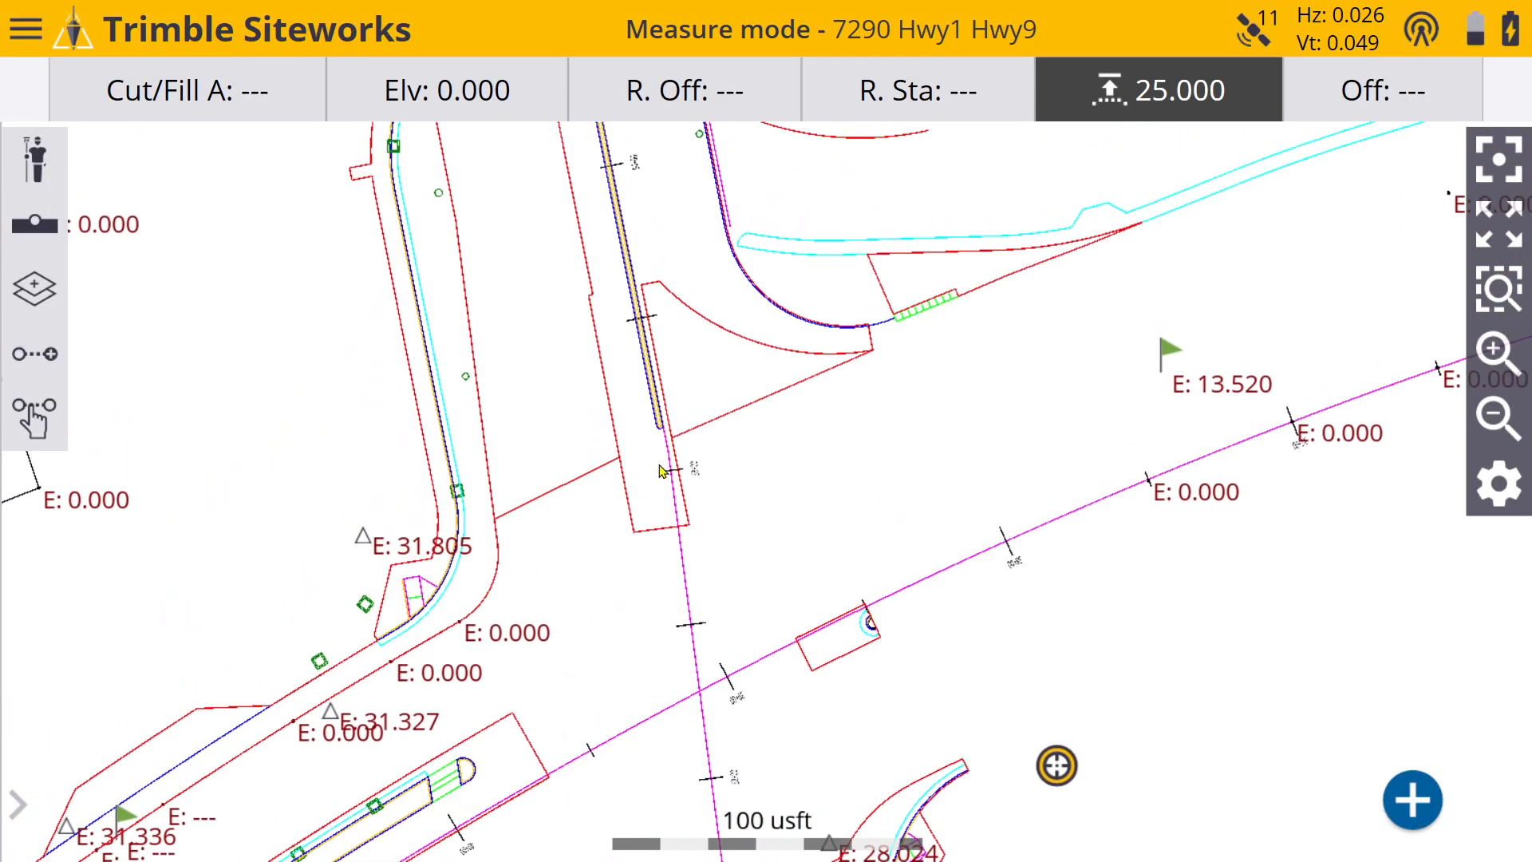
left_click_drag(613, 367, 614, 453)
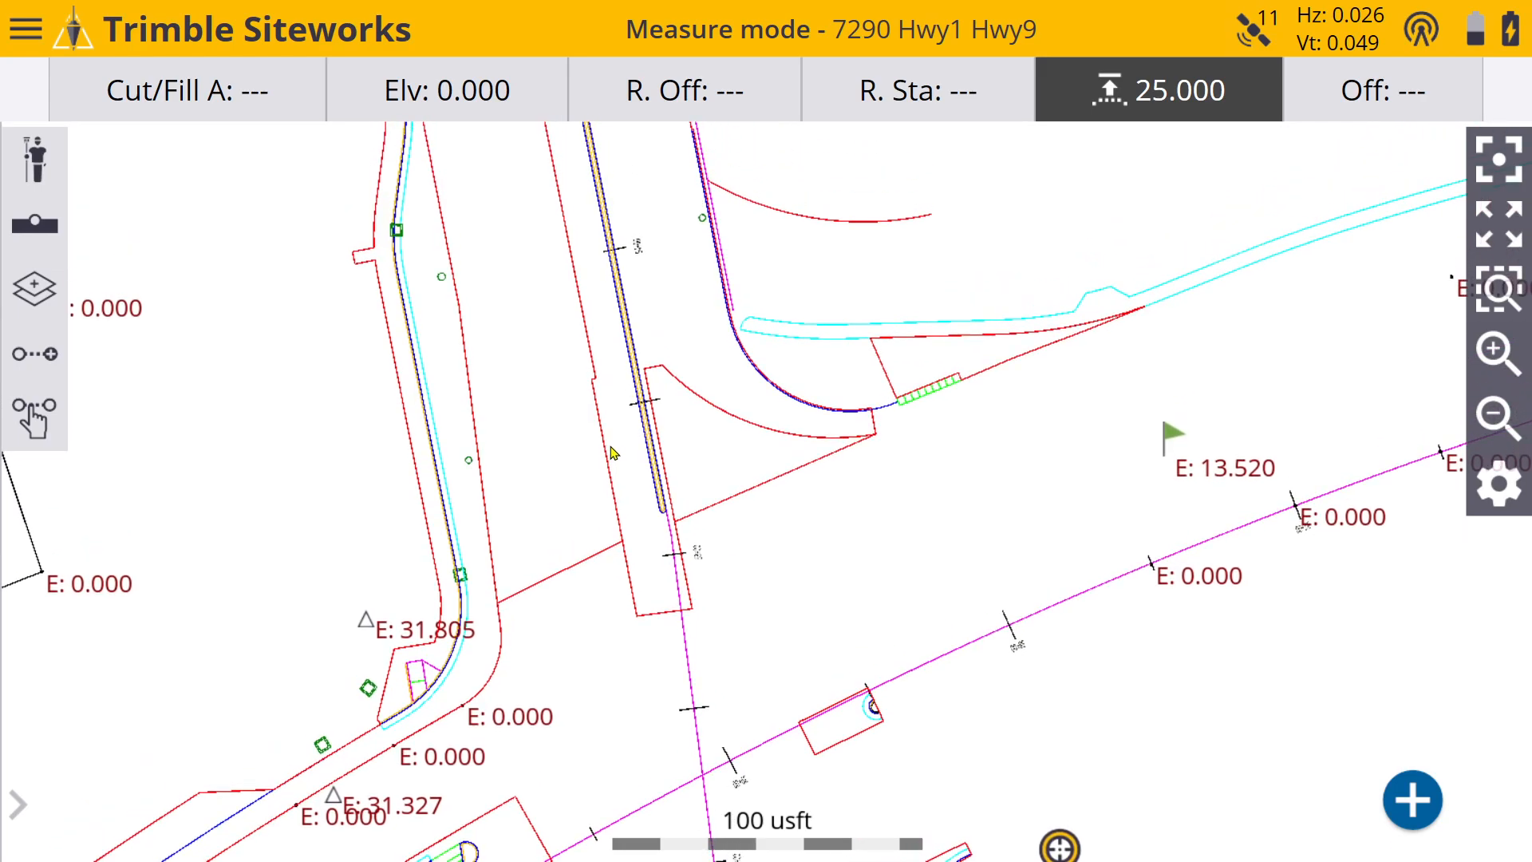
left_click(1502, 356)
left_click_drag(574, 452, 857, 502)
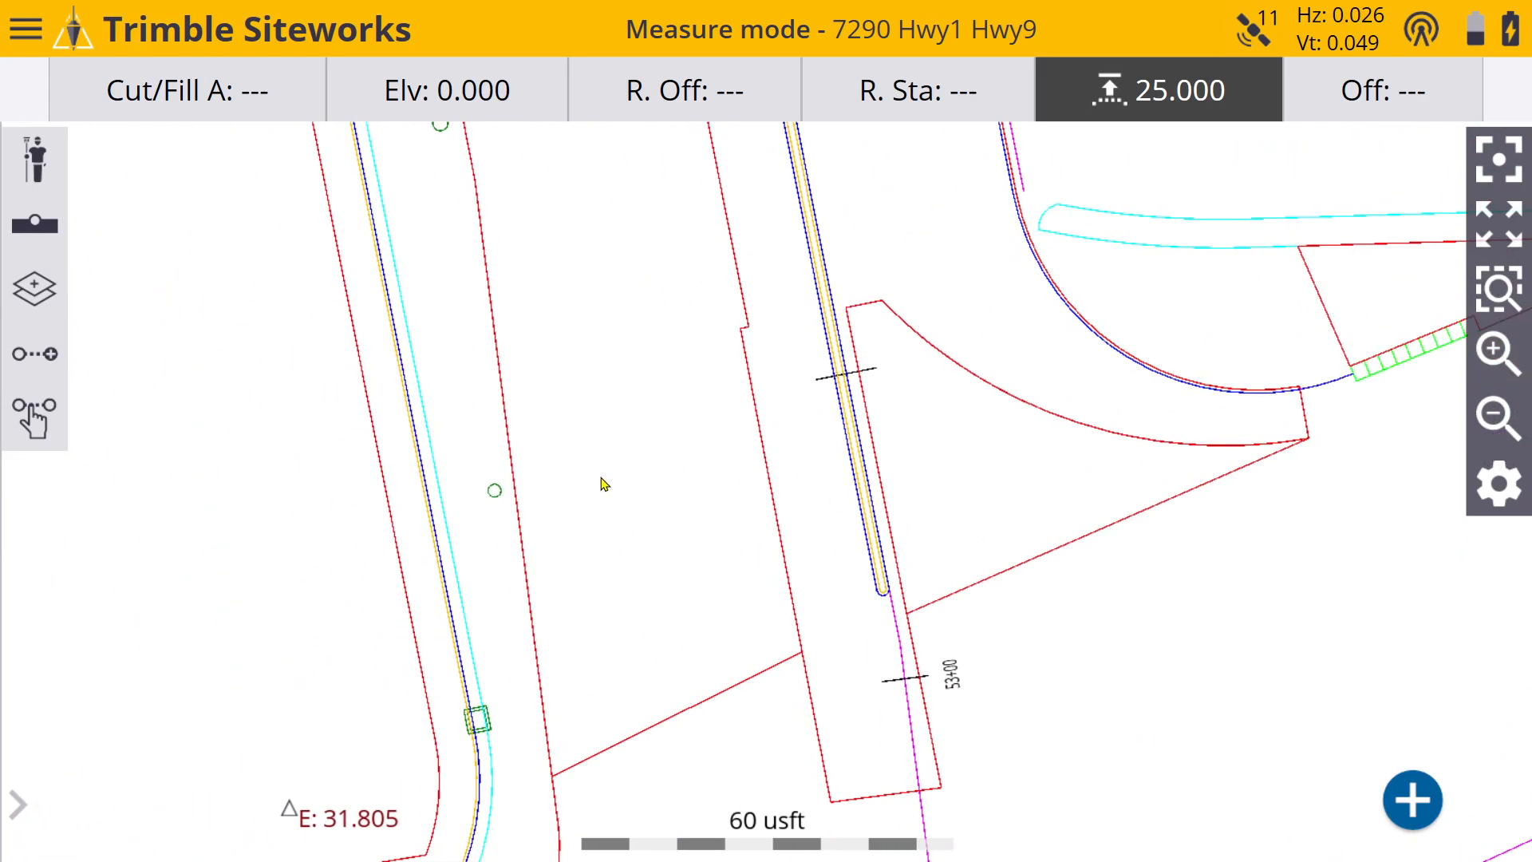
left_click(1495, 357)
left_click_drag(1019, 398, 759, 280)
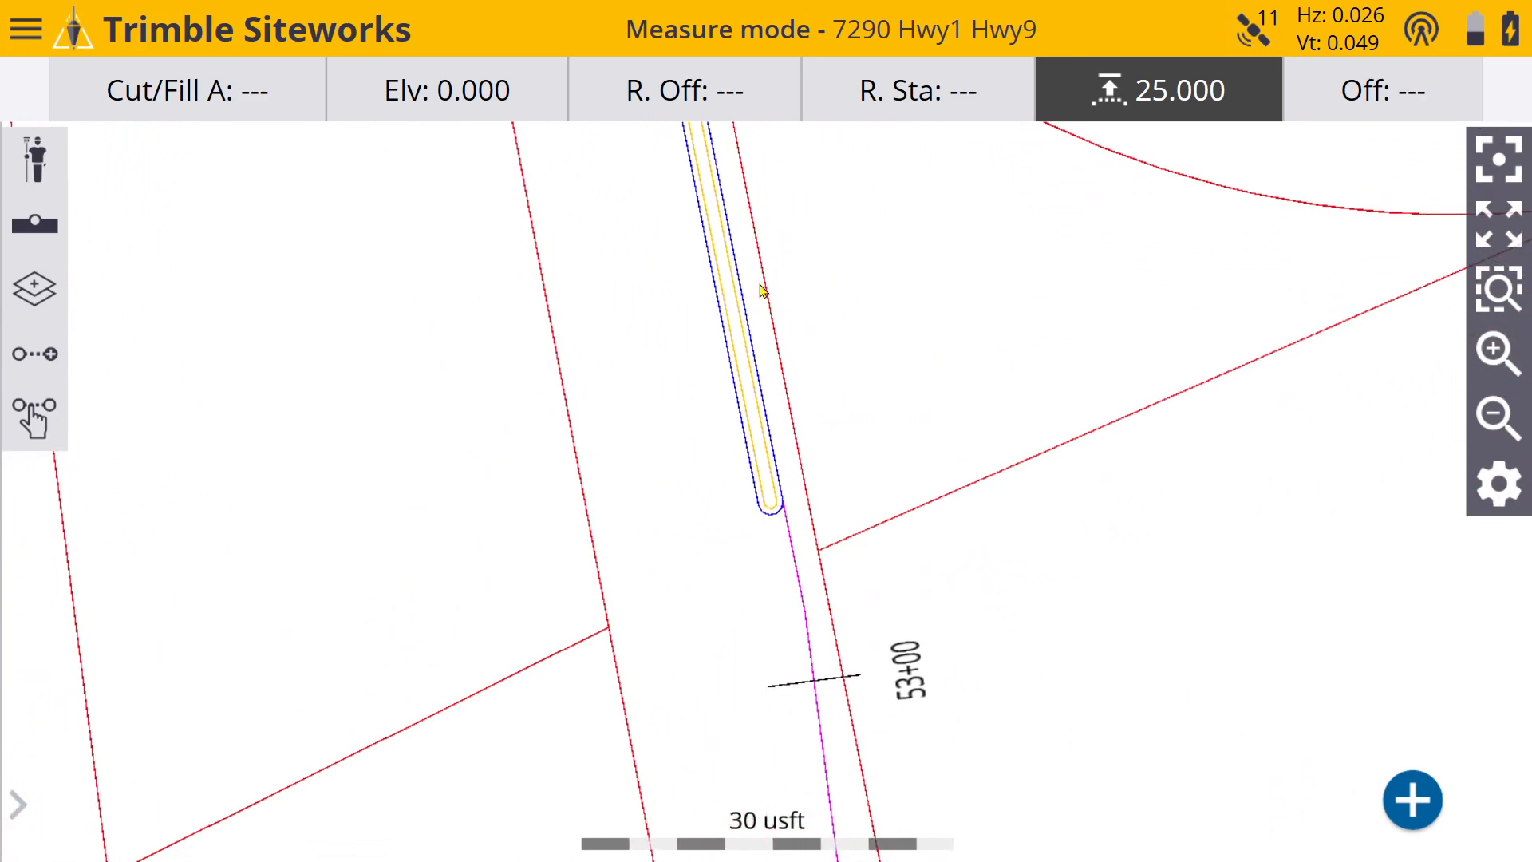
left_click_drag(768, 343, 832, 281)
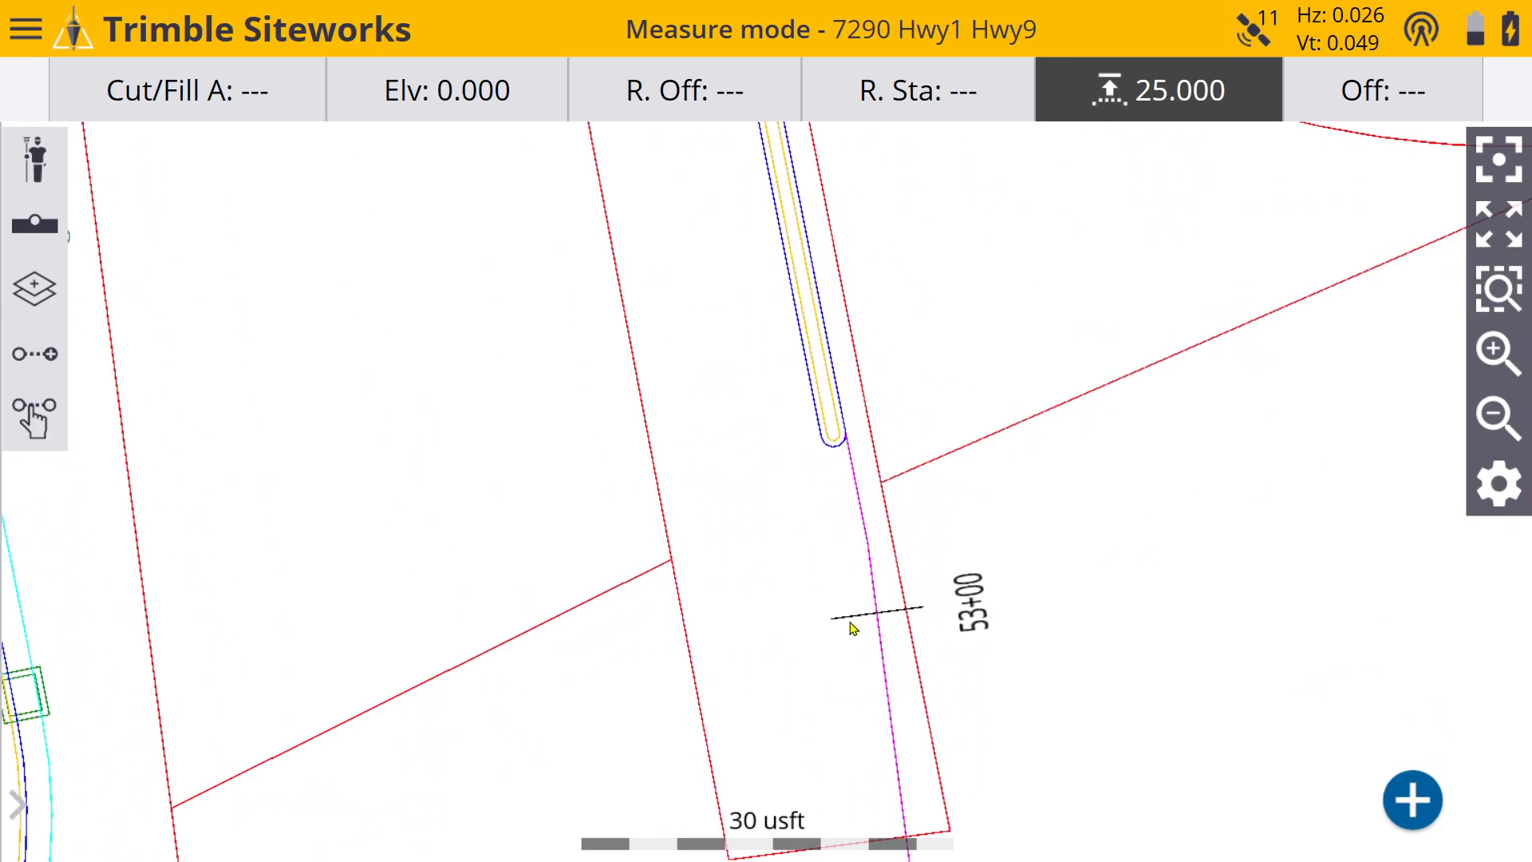
left_click_drag(650, 408, 766, 503)
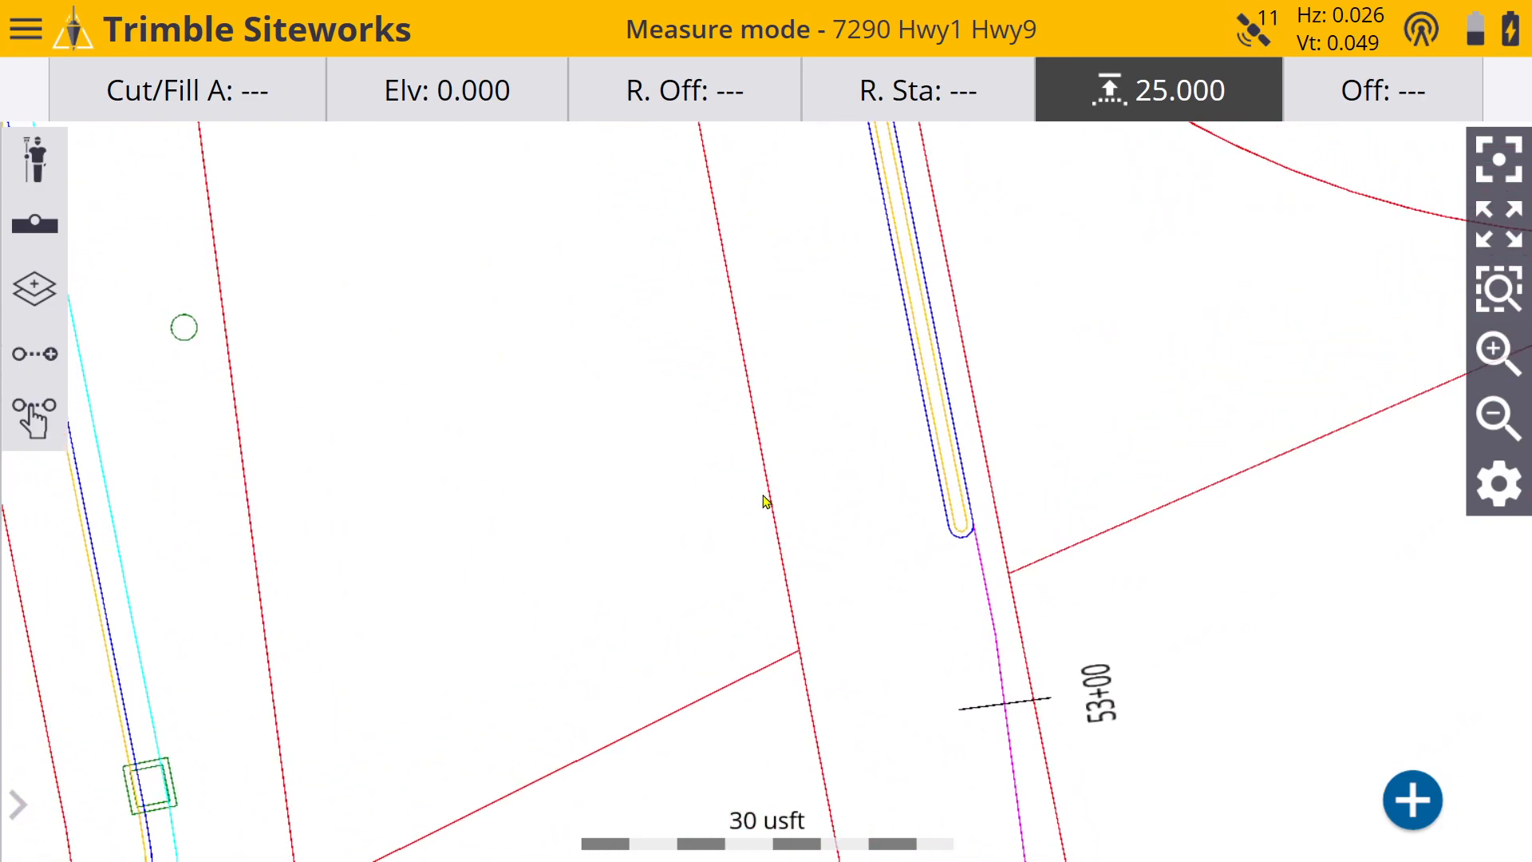
Start a COGO Offset Point at Station using the magenta alignment that passes through the 53+00 station label
left_click(25, 29)
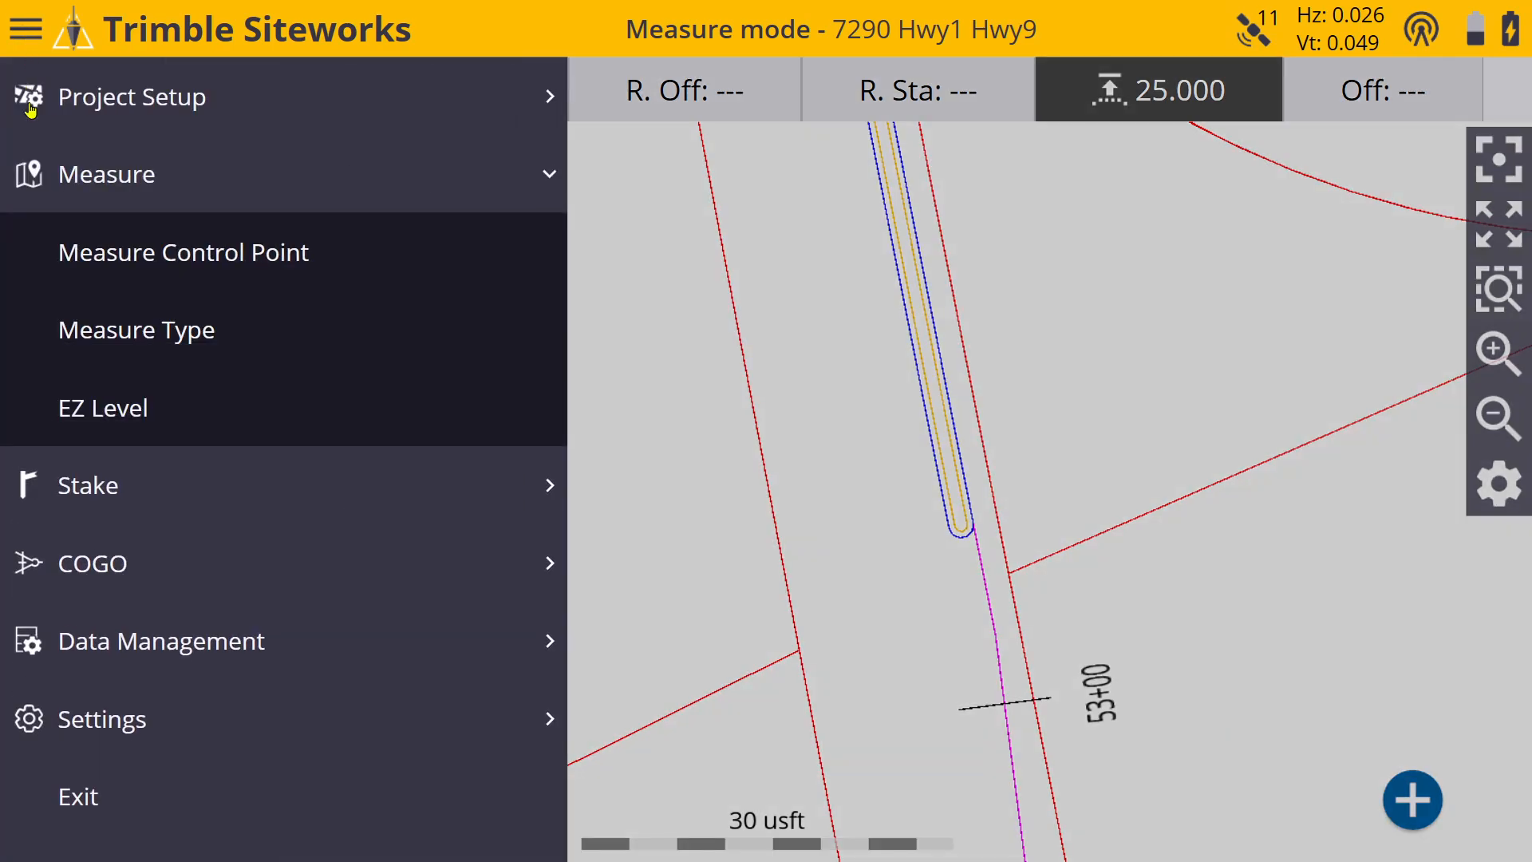
left_click(89, 568)
left_click(132, 489)
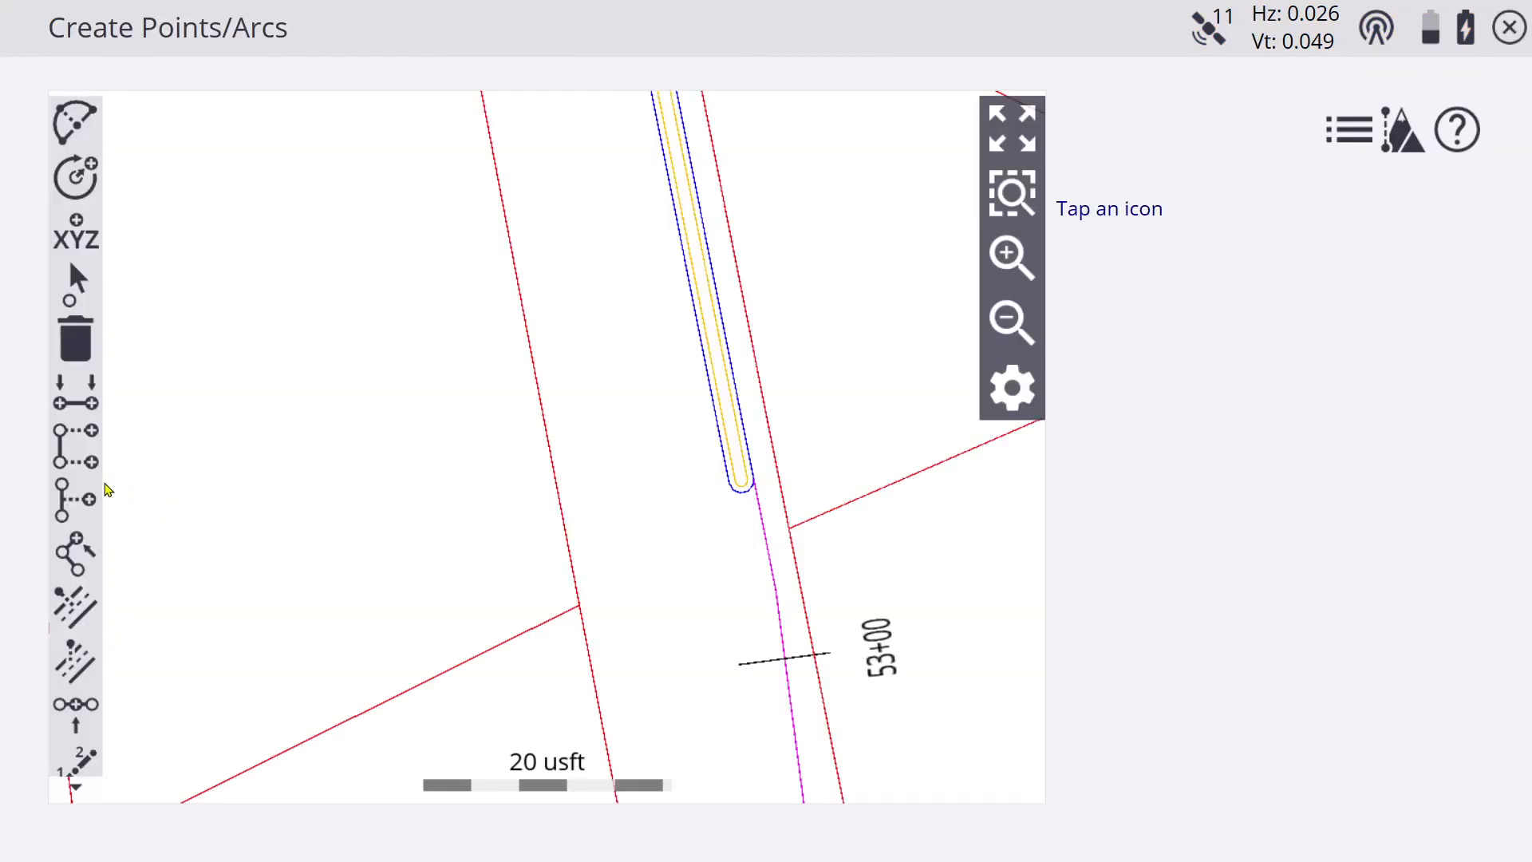
left_click(83, 501)
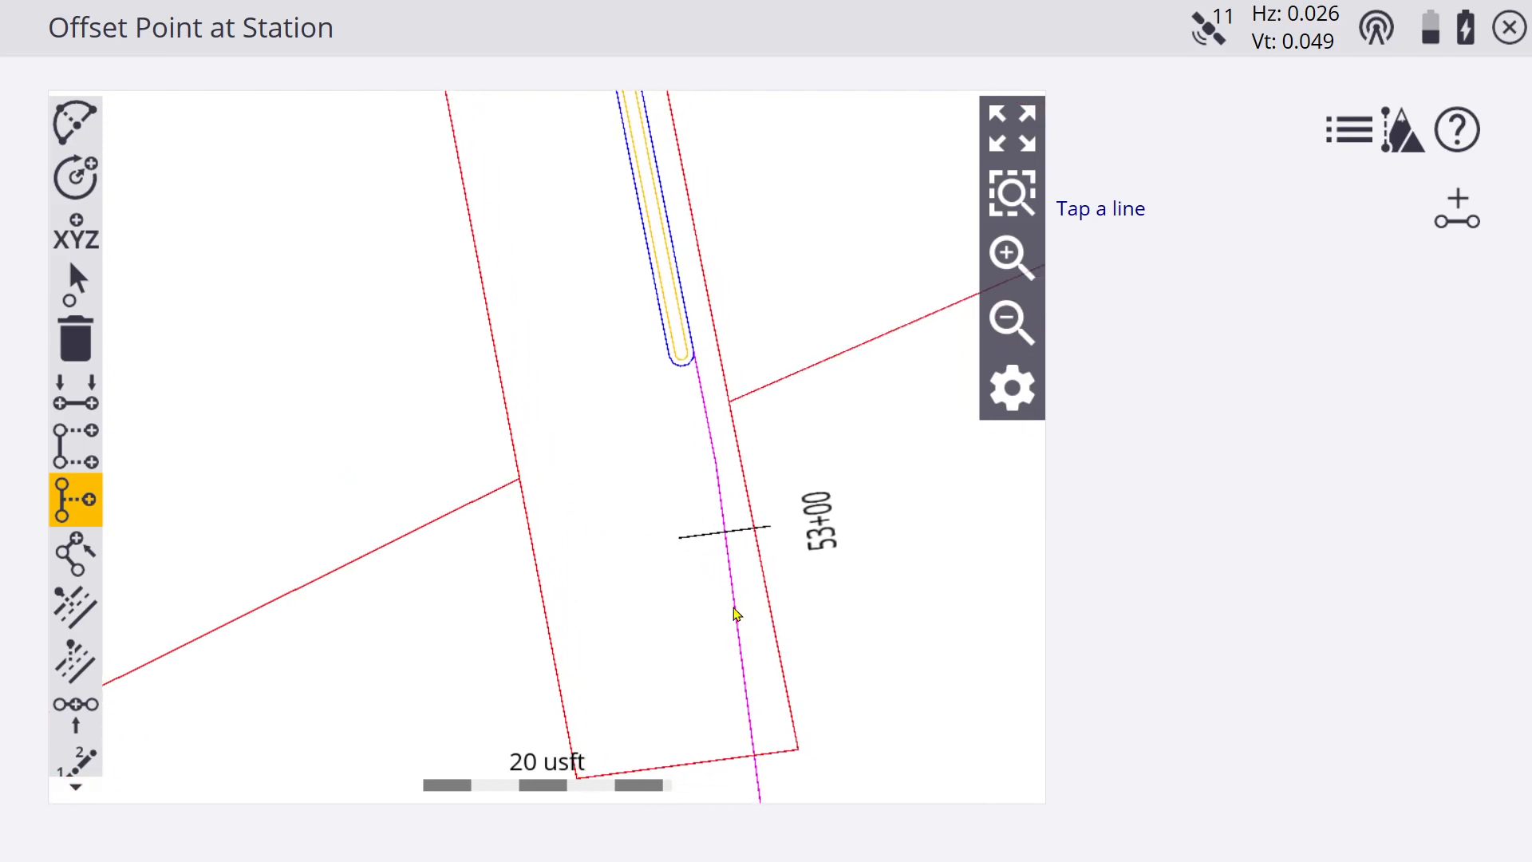
left_click(735, 613)
left_click(1214, 766)
Try station 8+42.589 with a 59.312 usft horizontal offset on the selected alignment
left_click_drag(872, 503, 960, 636)
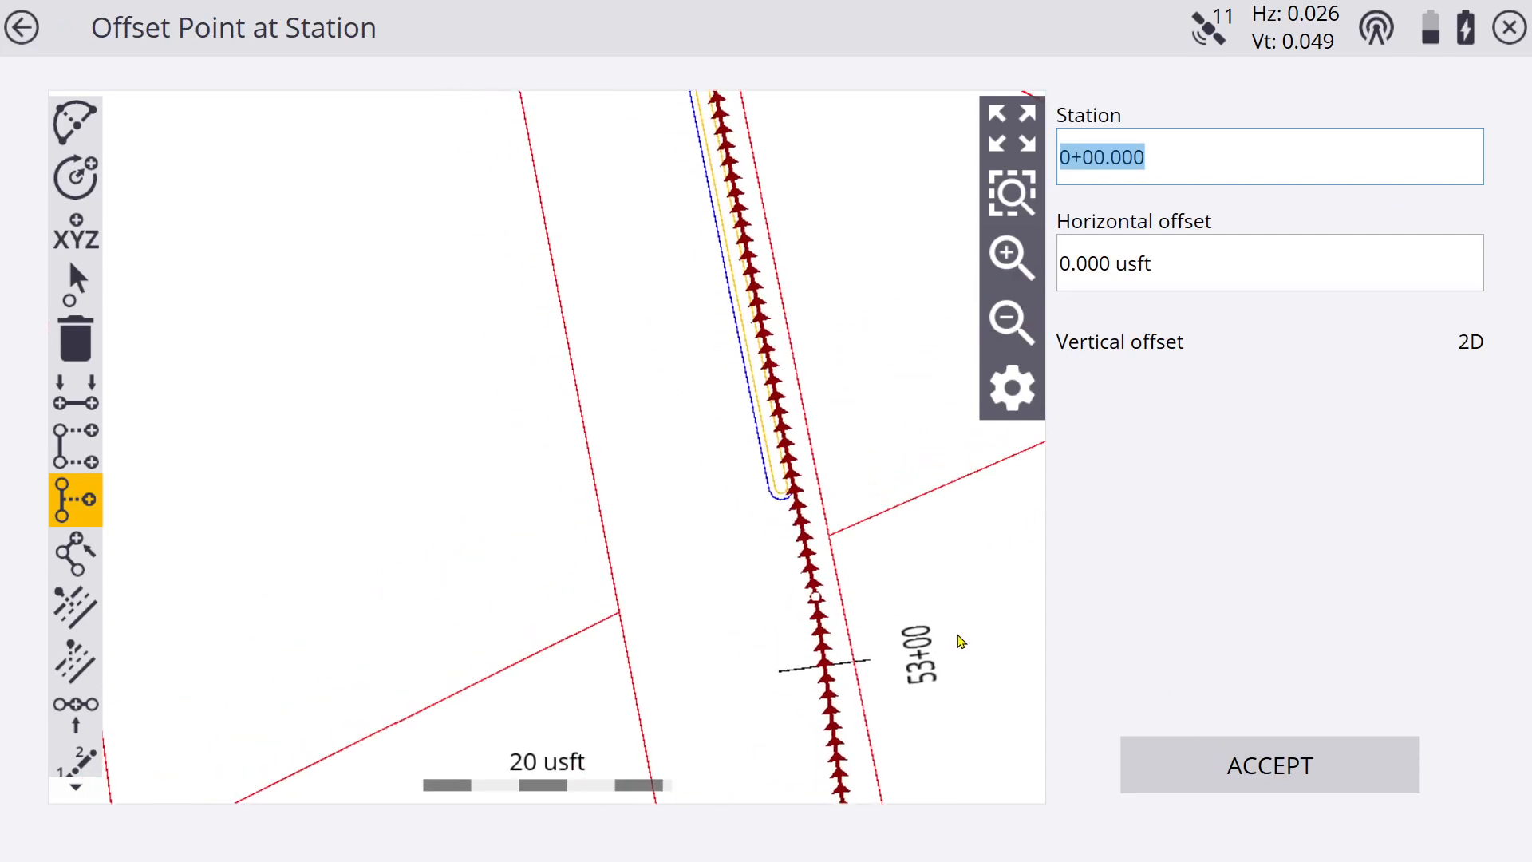
left_click(1007, 322)
left_click_drag(568, 376, 585, 482)
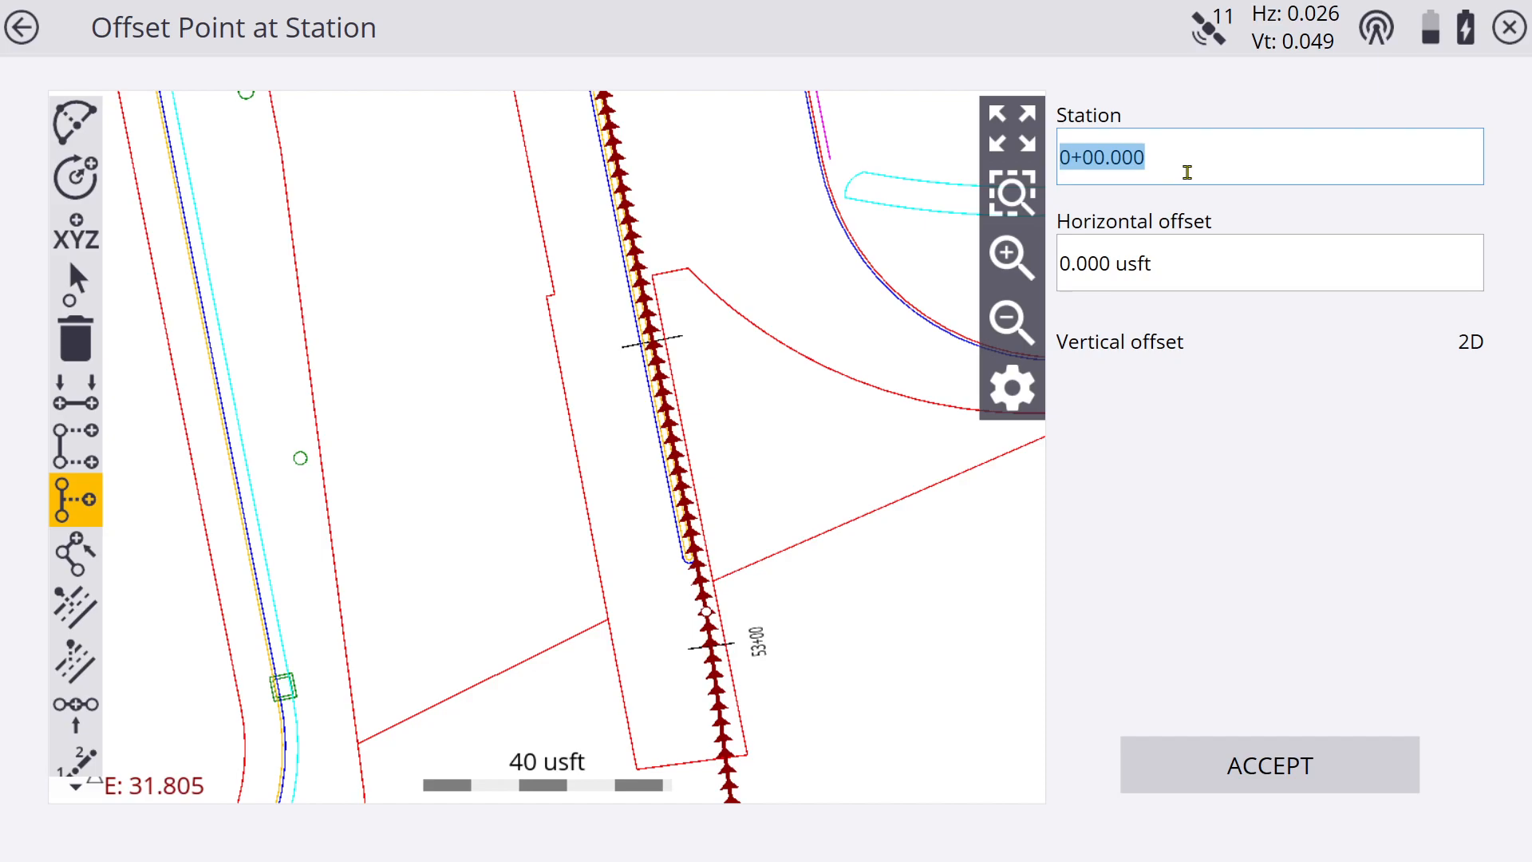
type("8")
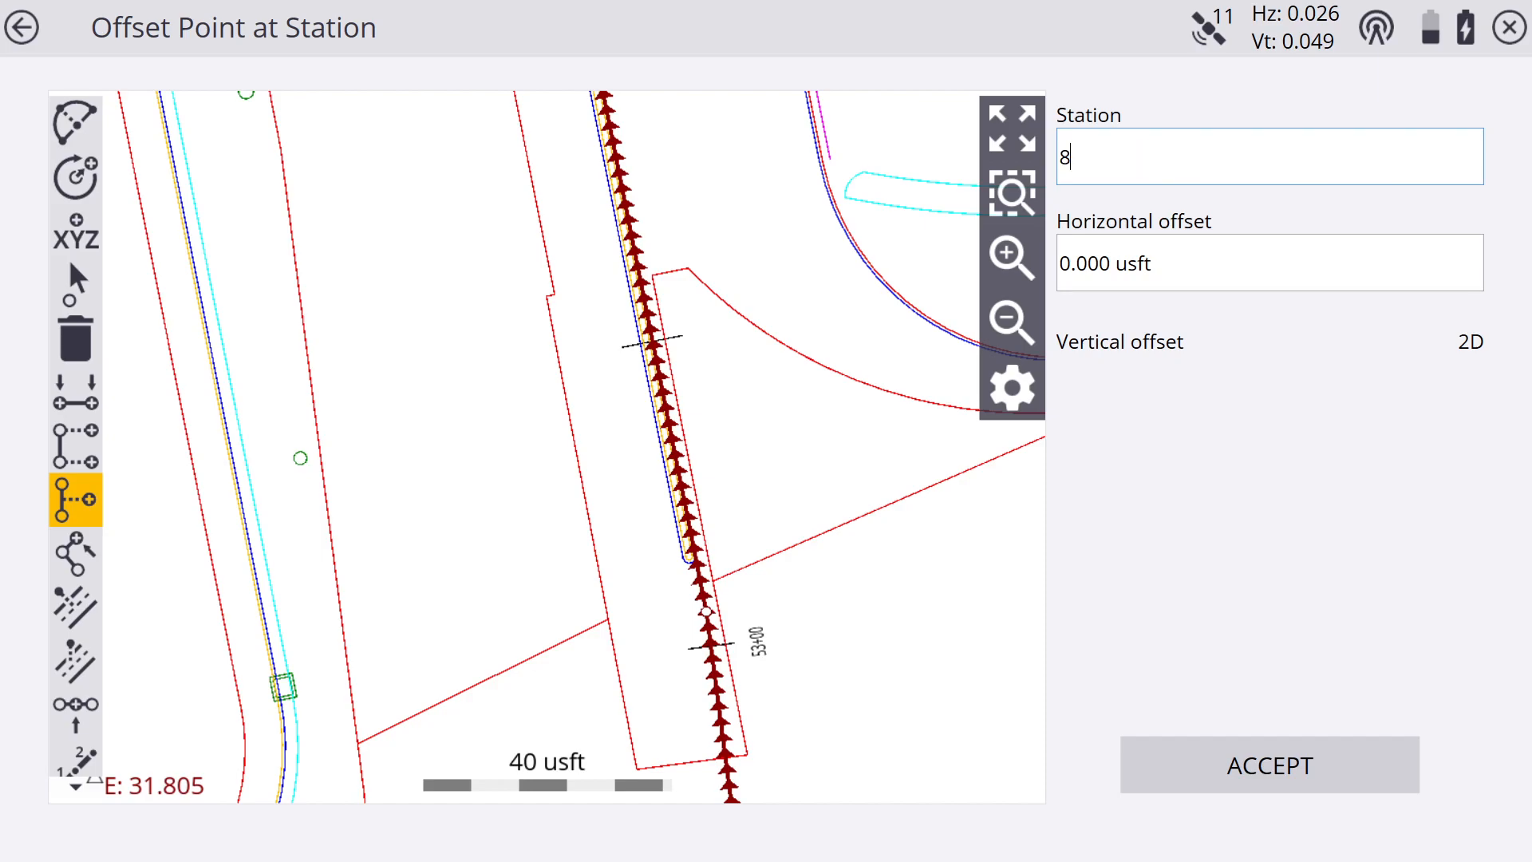
type("42.589")
left_click(1194, 277)
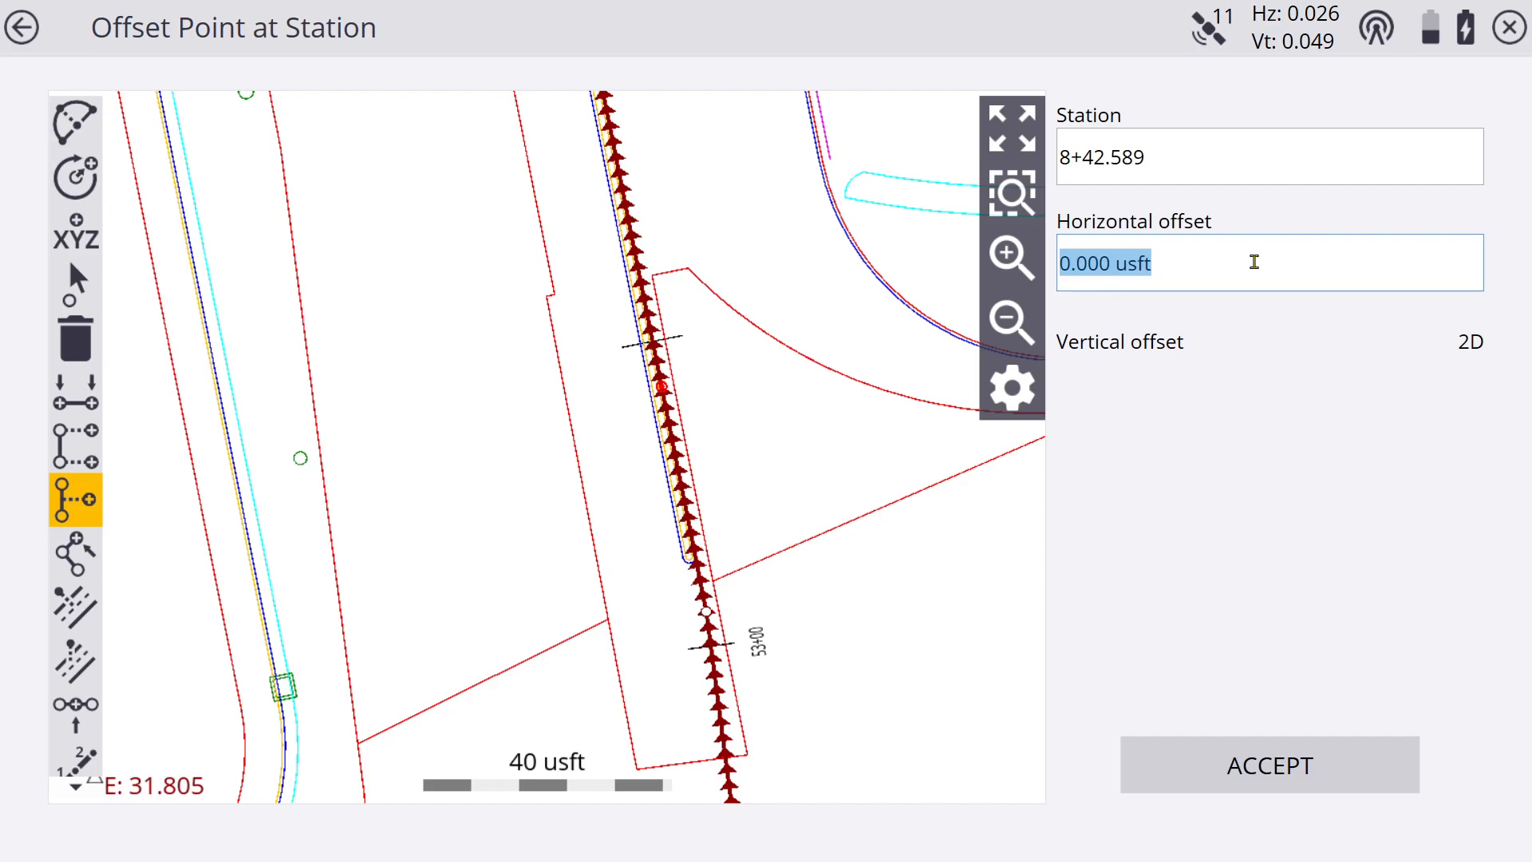
type("59")
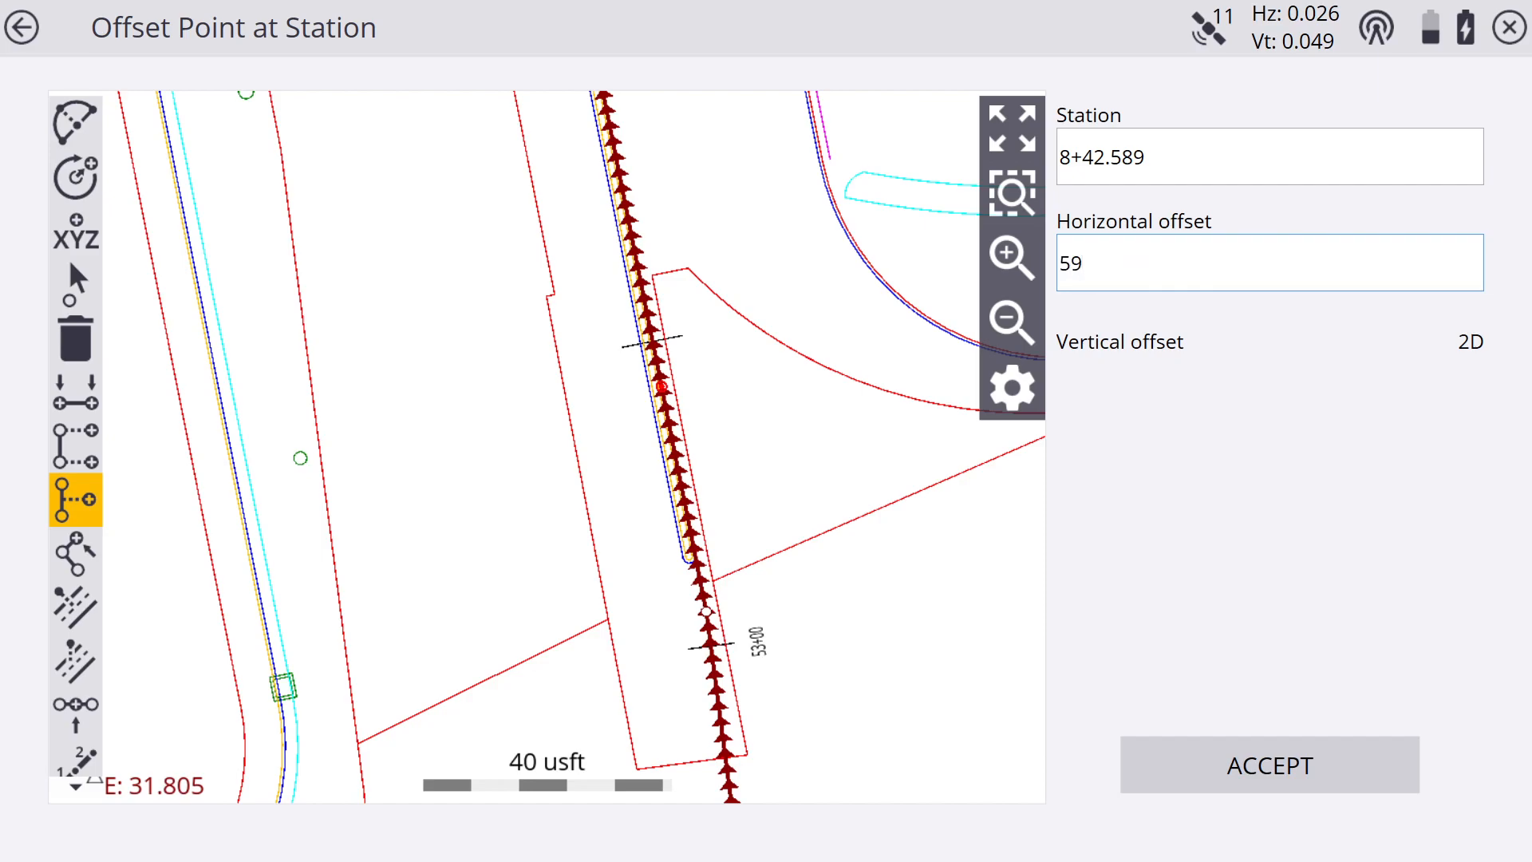
type(".312")
left_click(1202, 165)
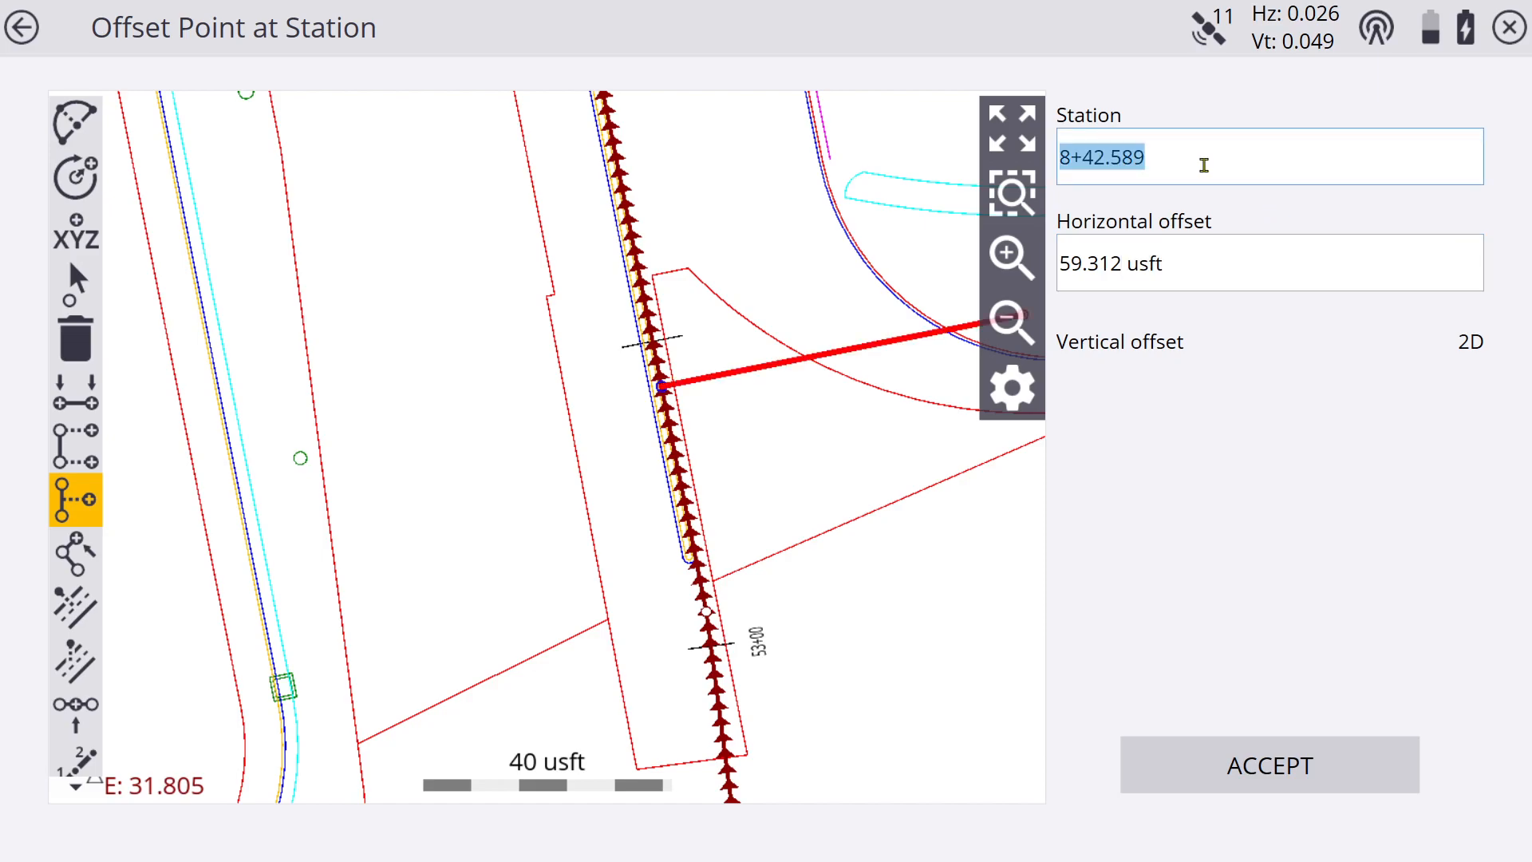
Set the horizontal offset to -59.312 usft to flip the previewed point to the opposite side of the alignment
left_click(1066, 267)
left_click(1064, 266)
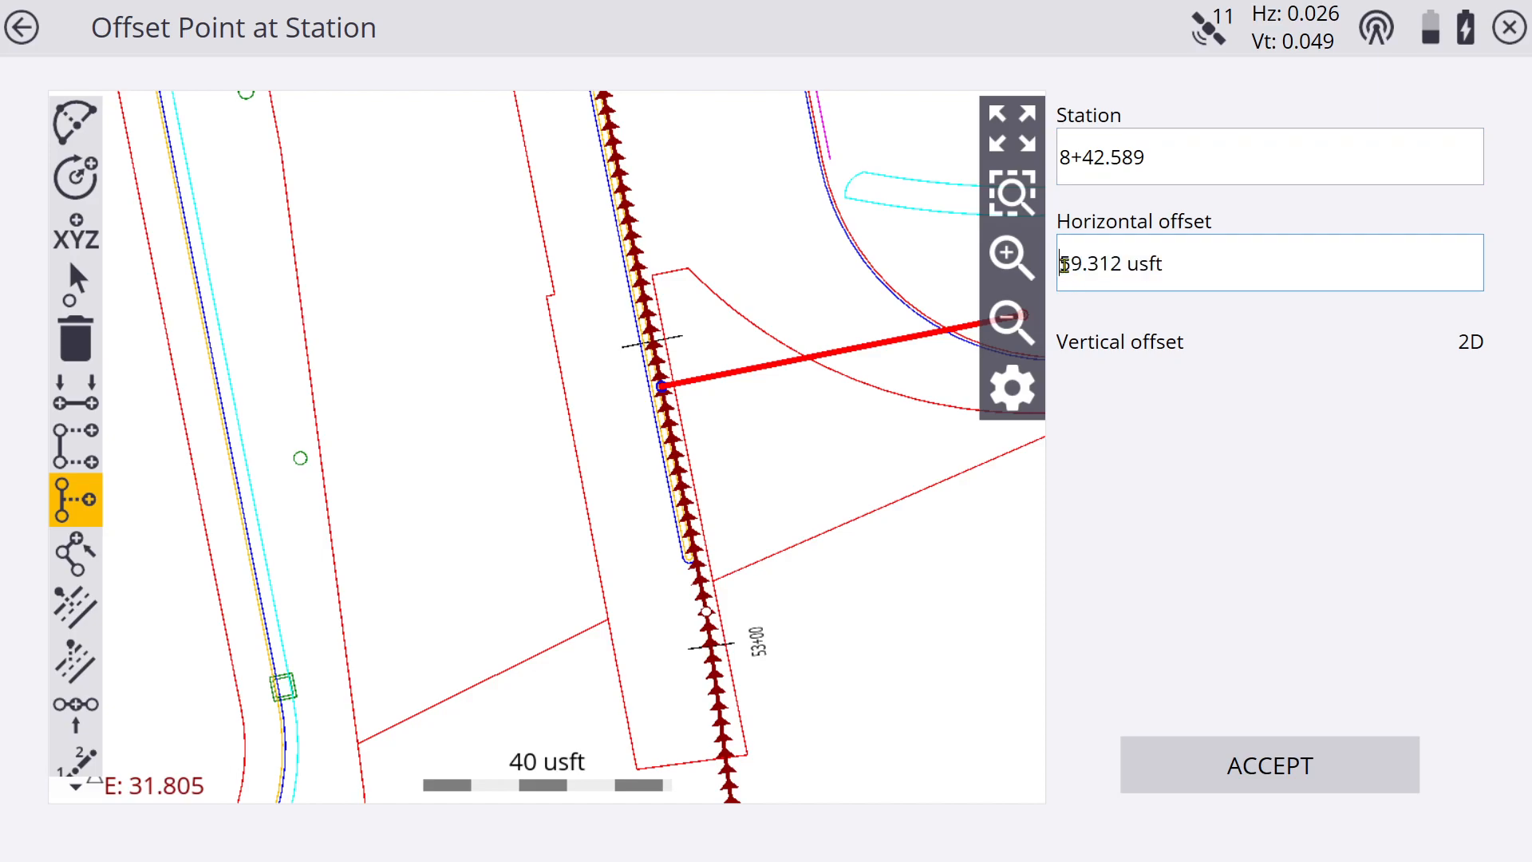
type("-")
left_click(1146, 158)
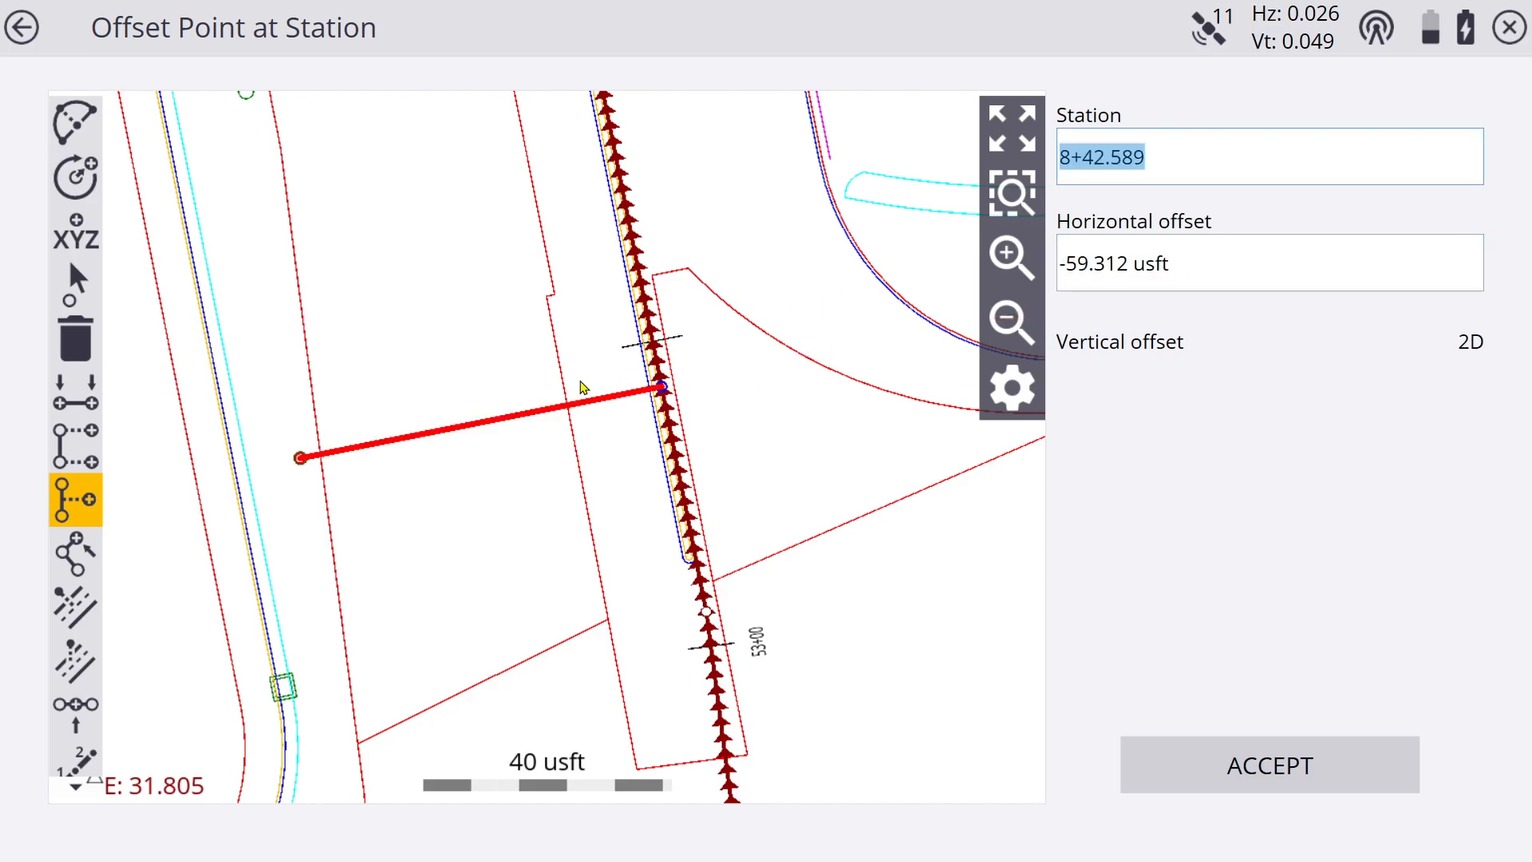
Examine the previewed offset point against the green manhole circle, and leave Offset Point at Station without creating the point
left_click(1012, 256)
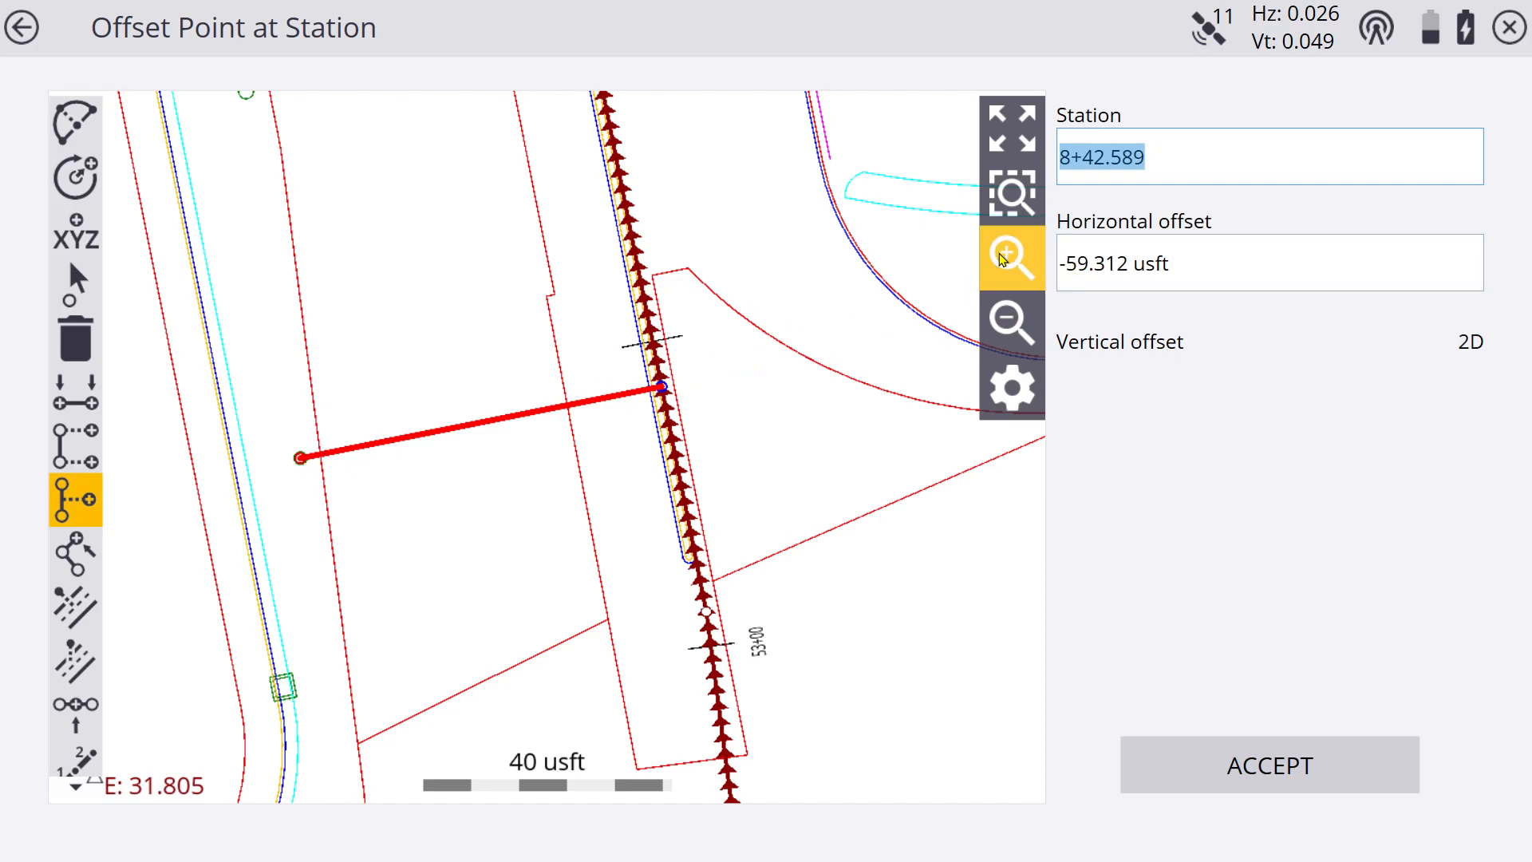
left_click_drag(481, 375, 732, 377)
left_click_drag(496, 405, 627, 396)
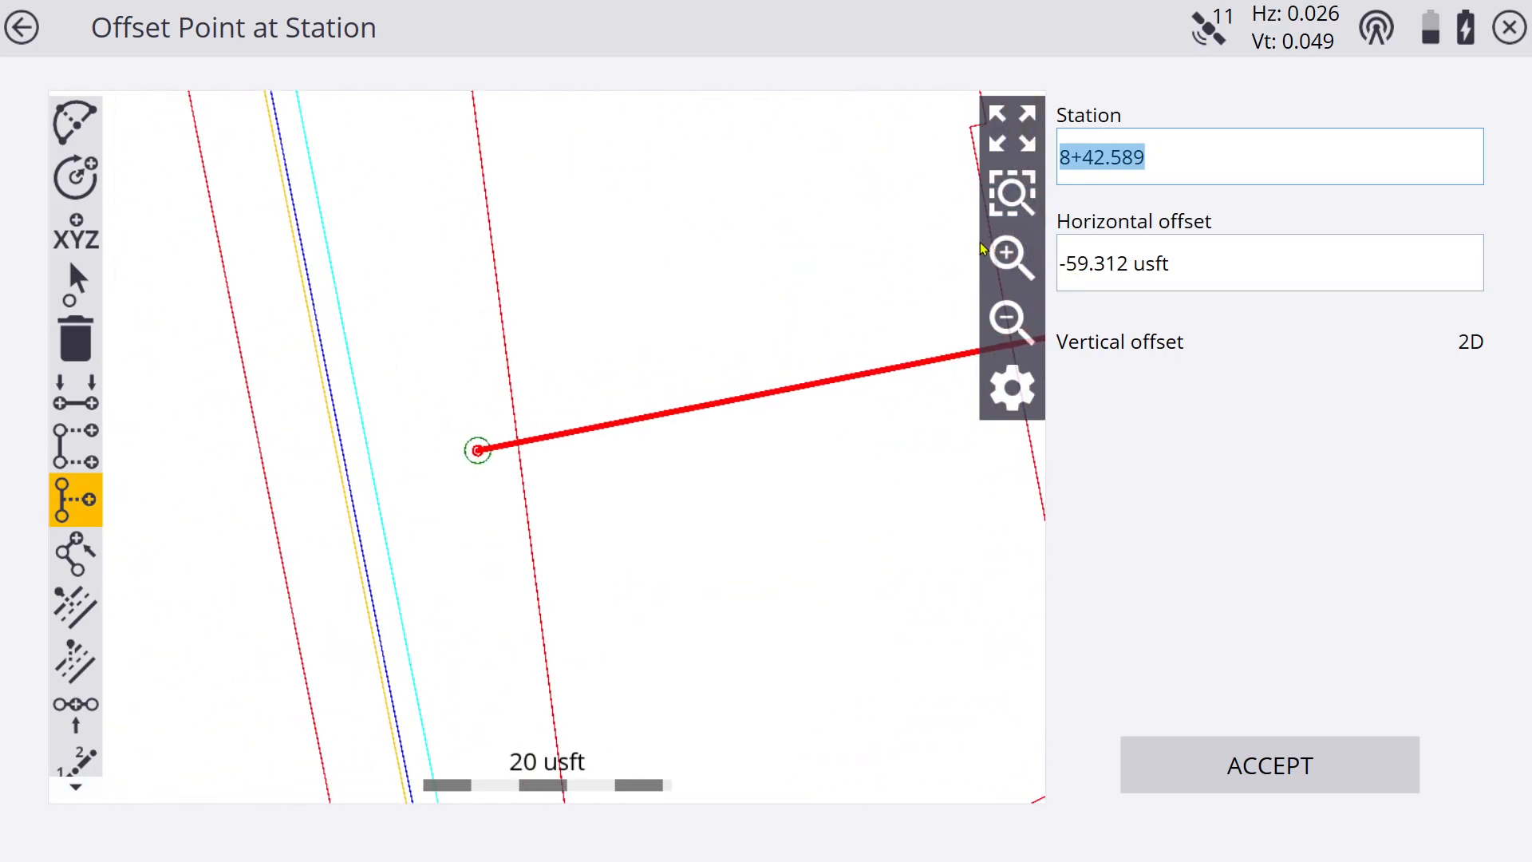
left_click(1010, 257)
left_click_drag(711, 369, 804, 381)
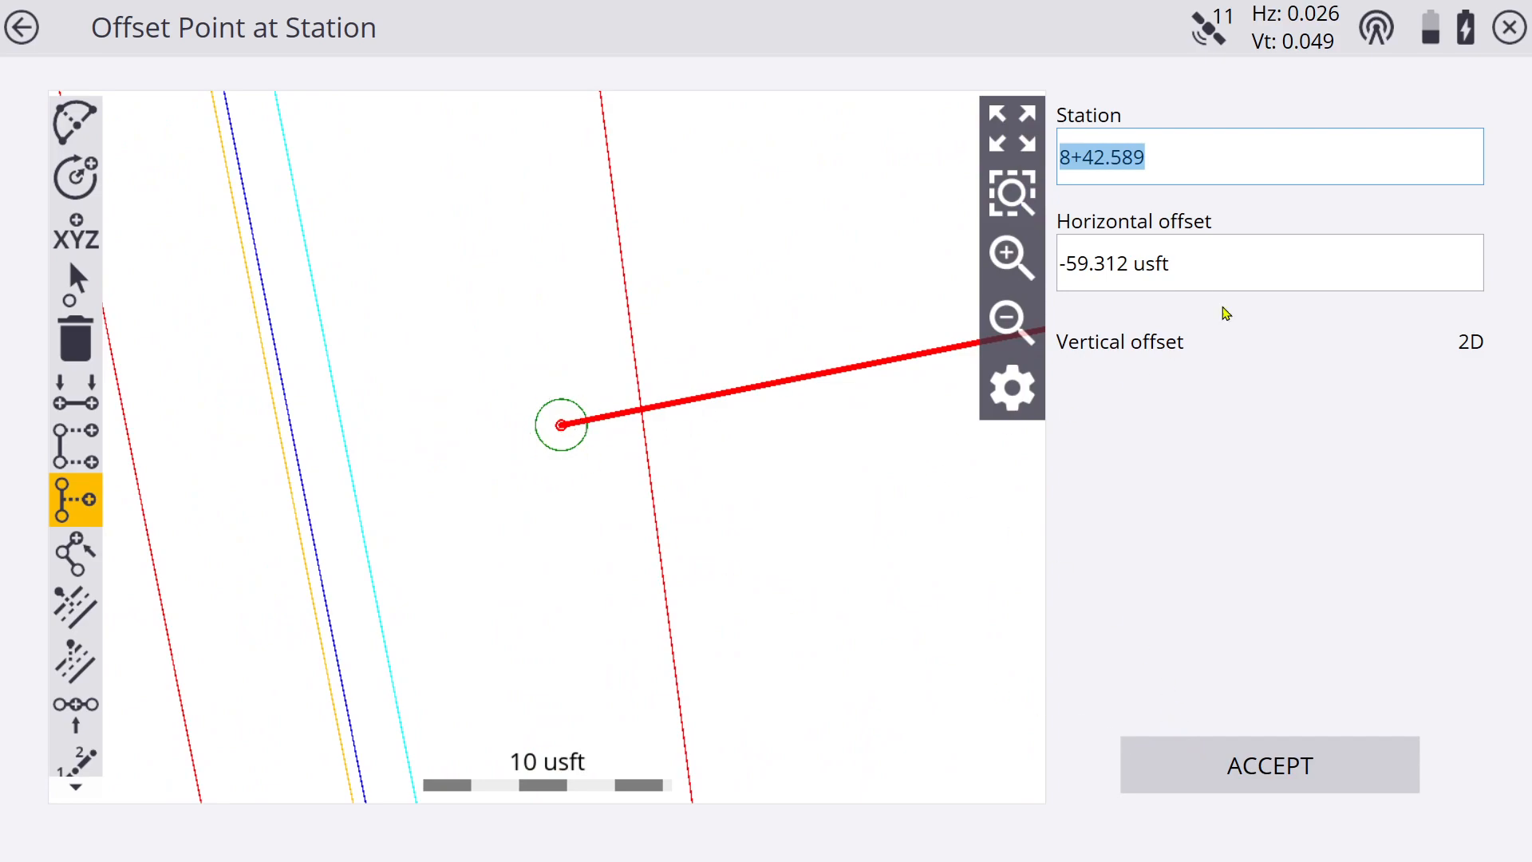
left_click(1508, 30)
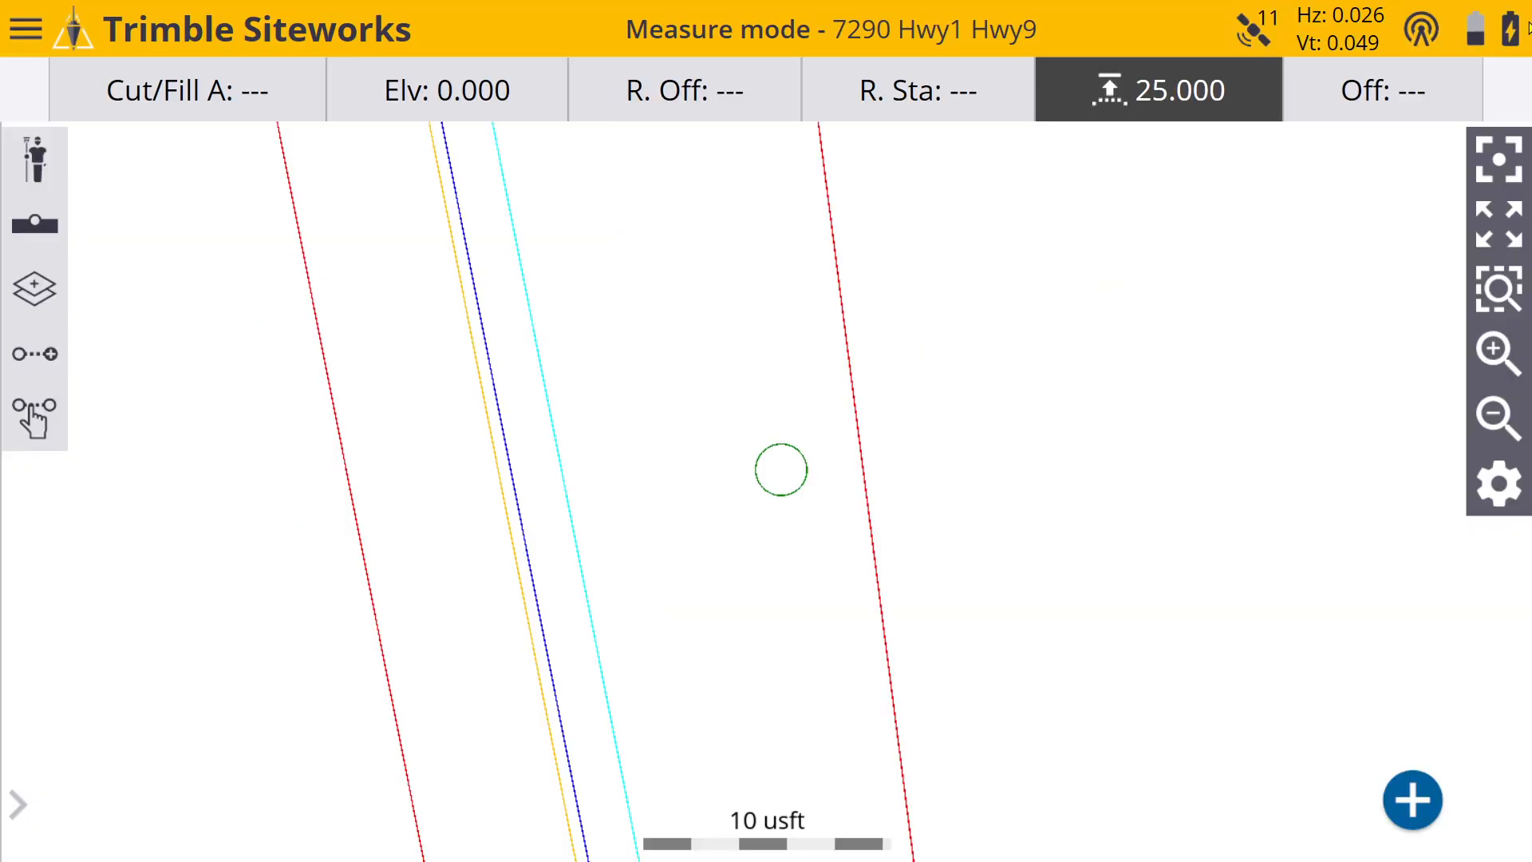
left_click_drag(1177, 343, 851, 438)
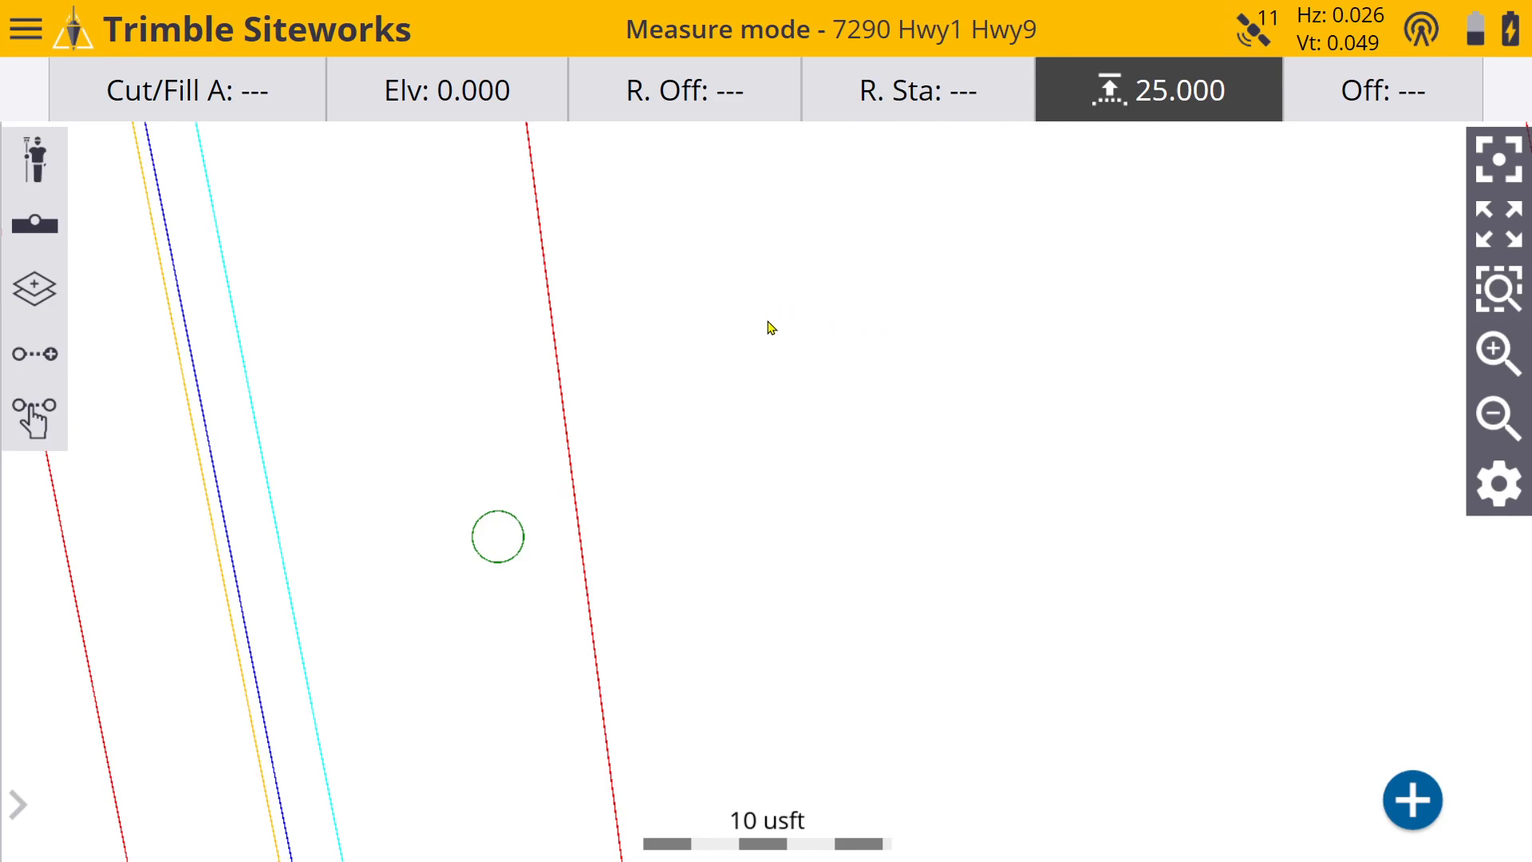
Check which point types Enter / Edit Control Points offers for a new point, and leave without adding one
left_click(26, 31)
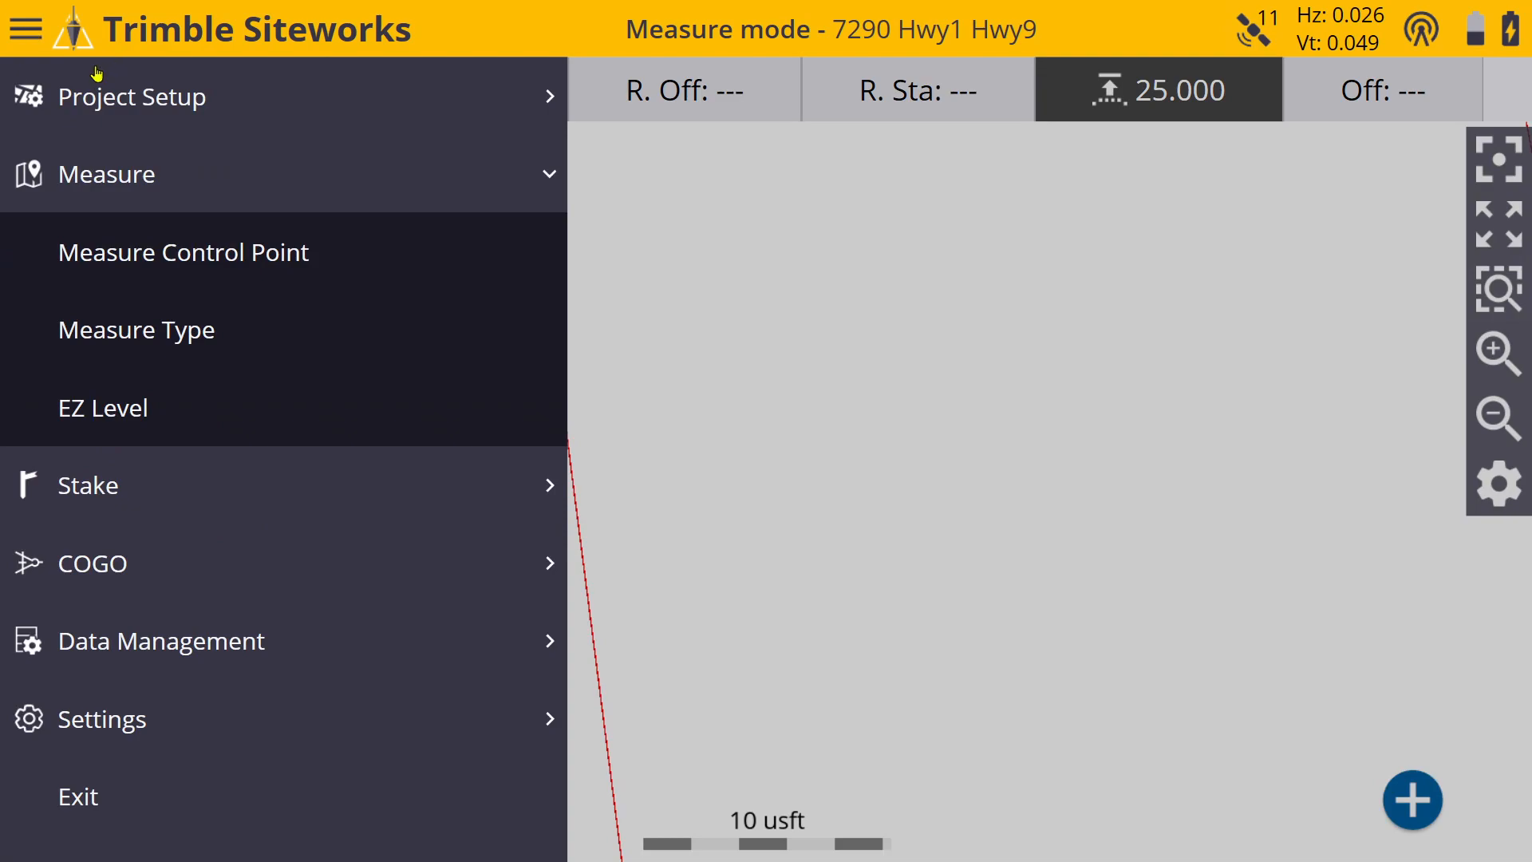
left_click(153, 643)
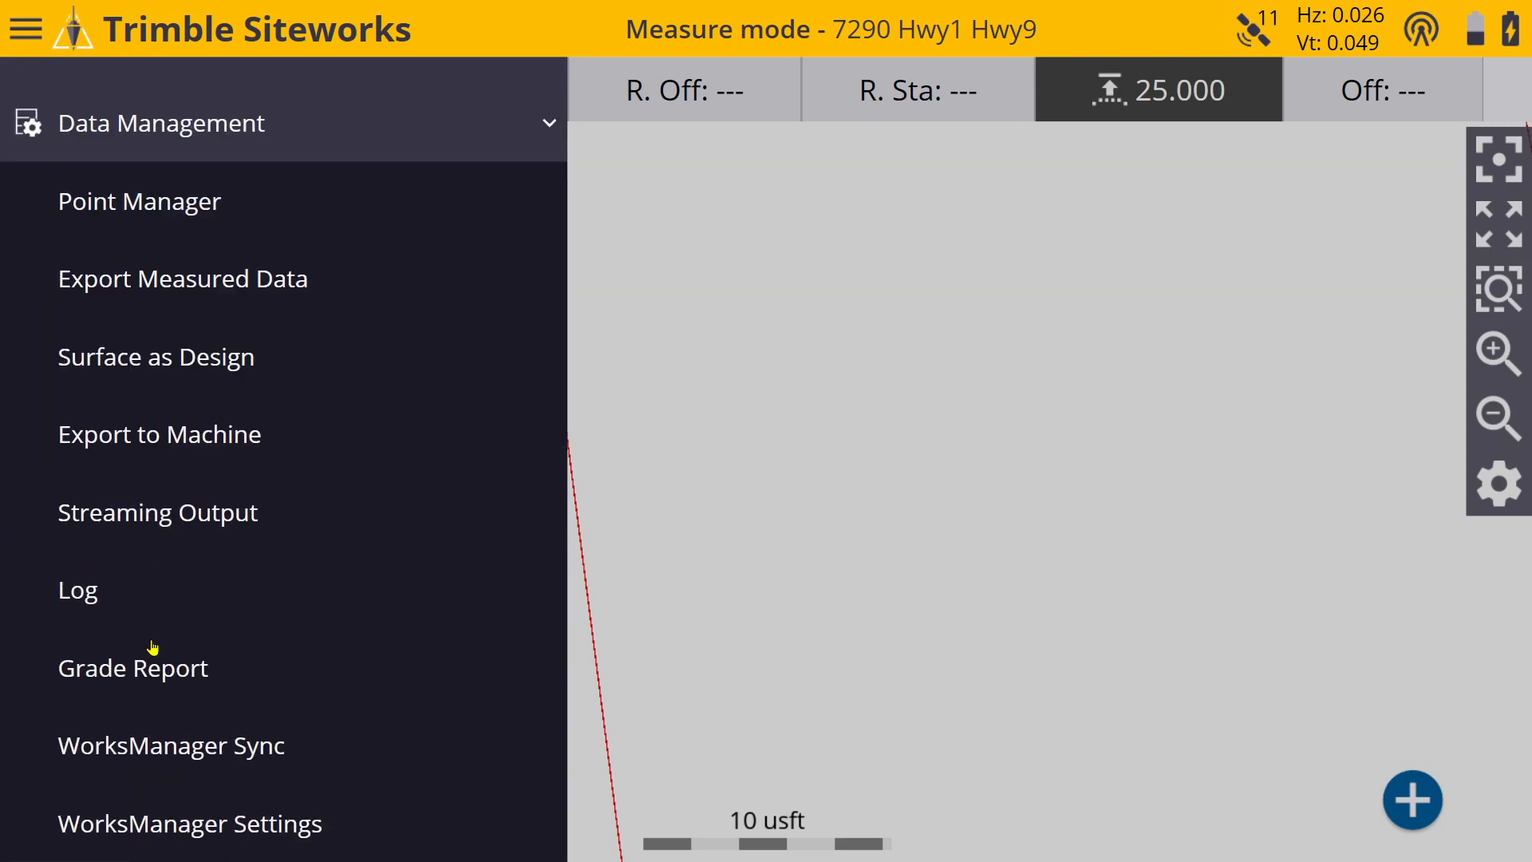
left_click(148, 209)
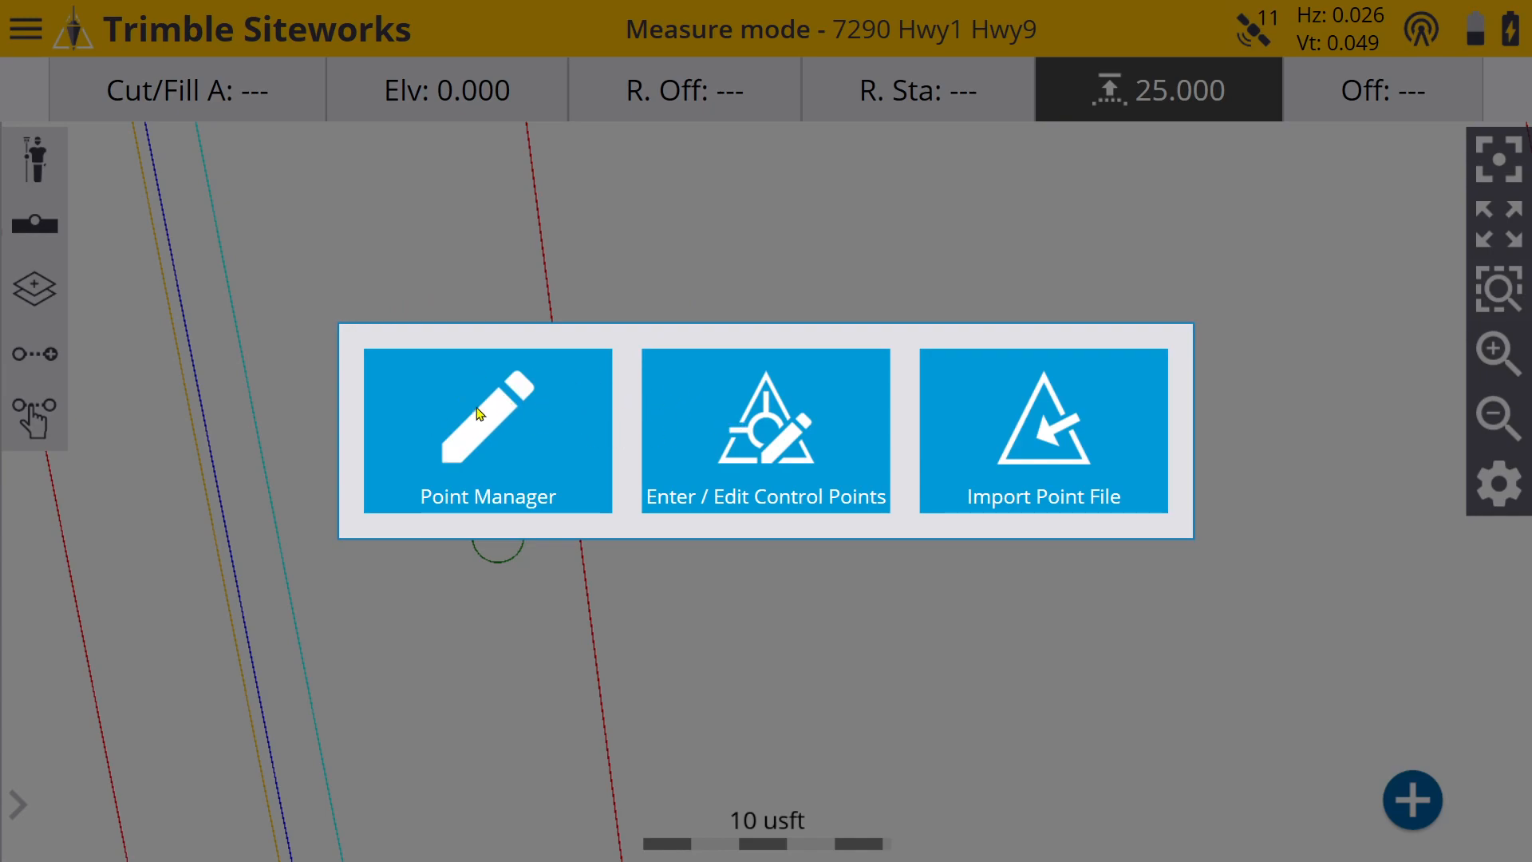
left_click(786, 435)
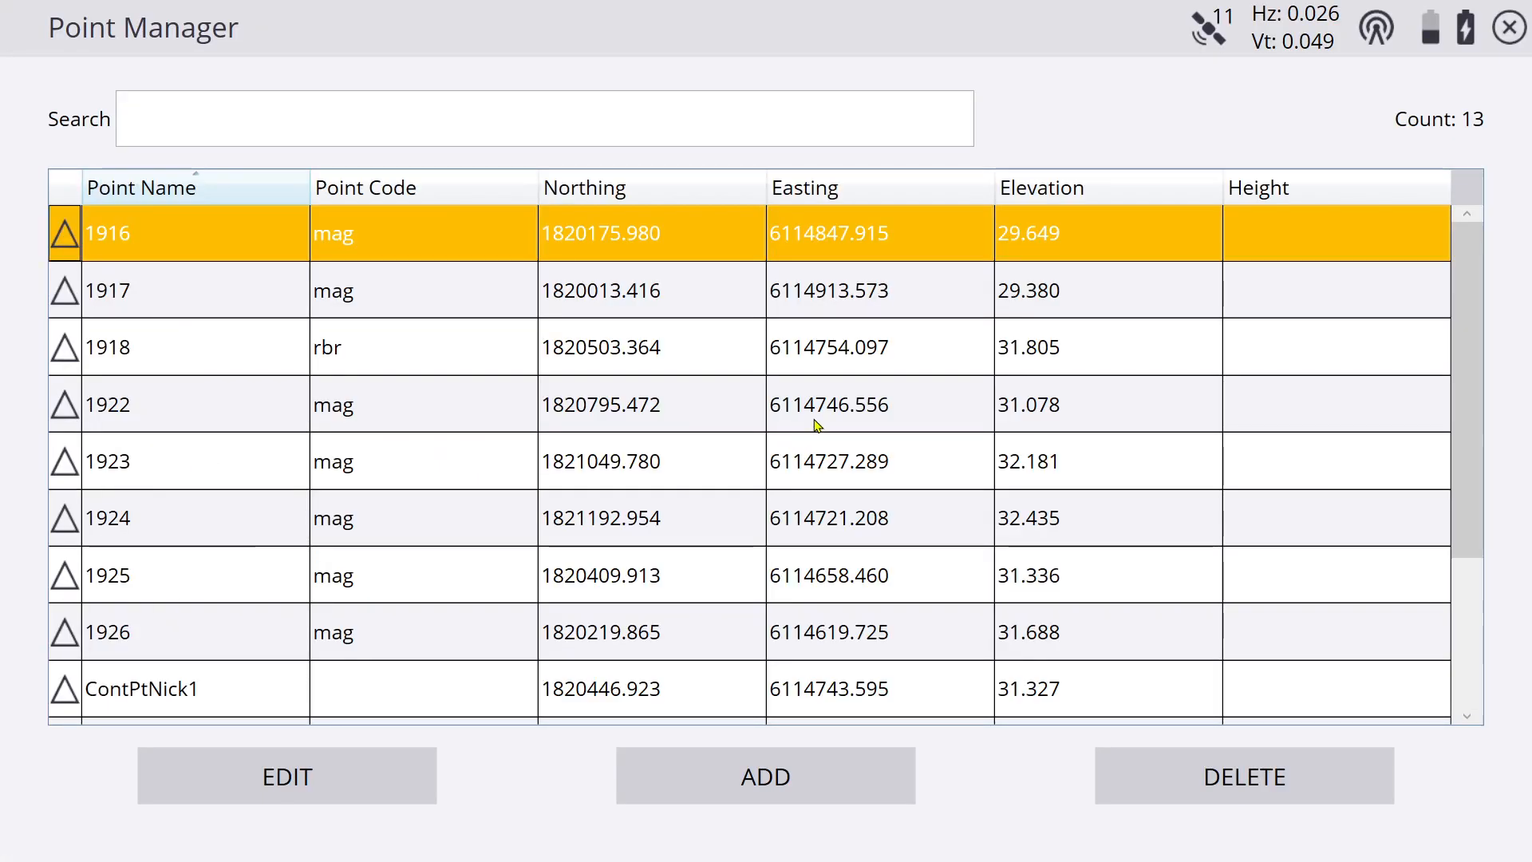
left_click(711, 783)
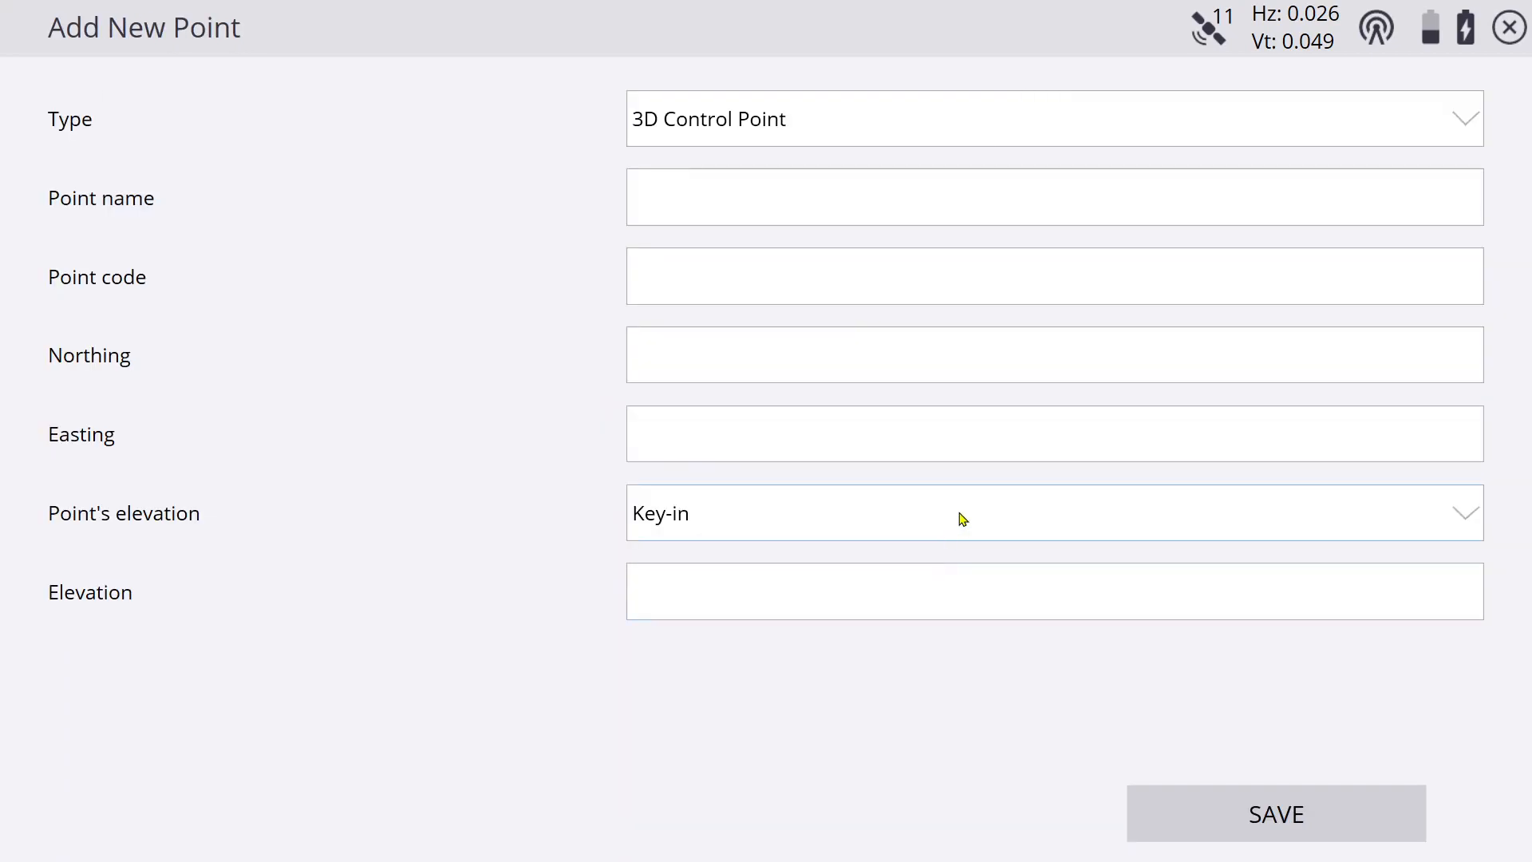
left_click(1465, 120)
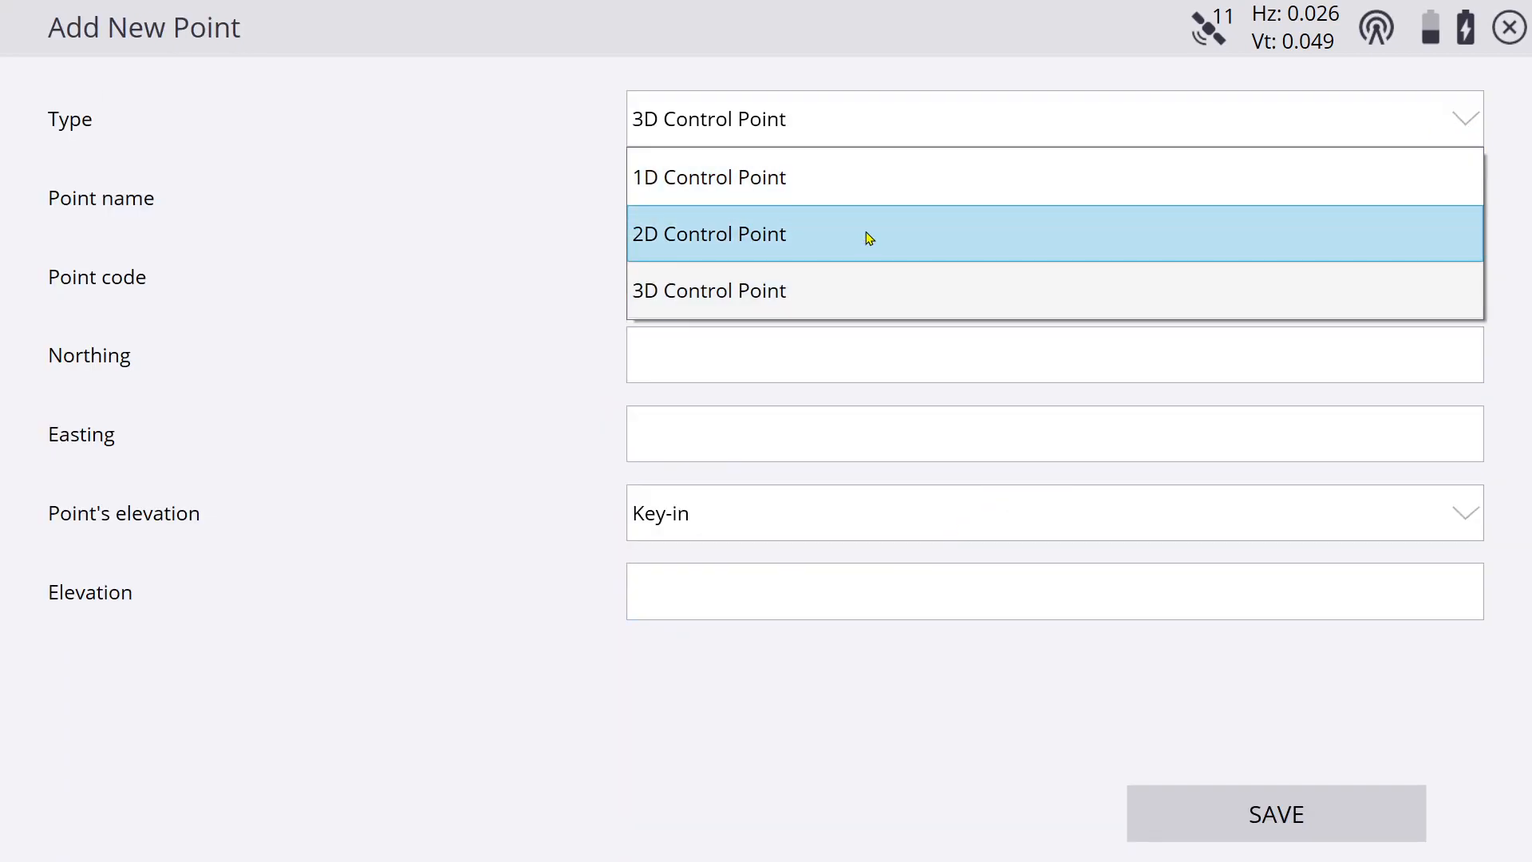
left_click(1514, 31)
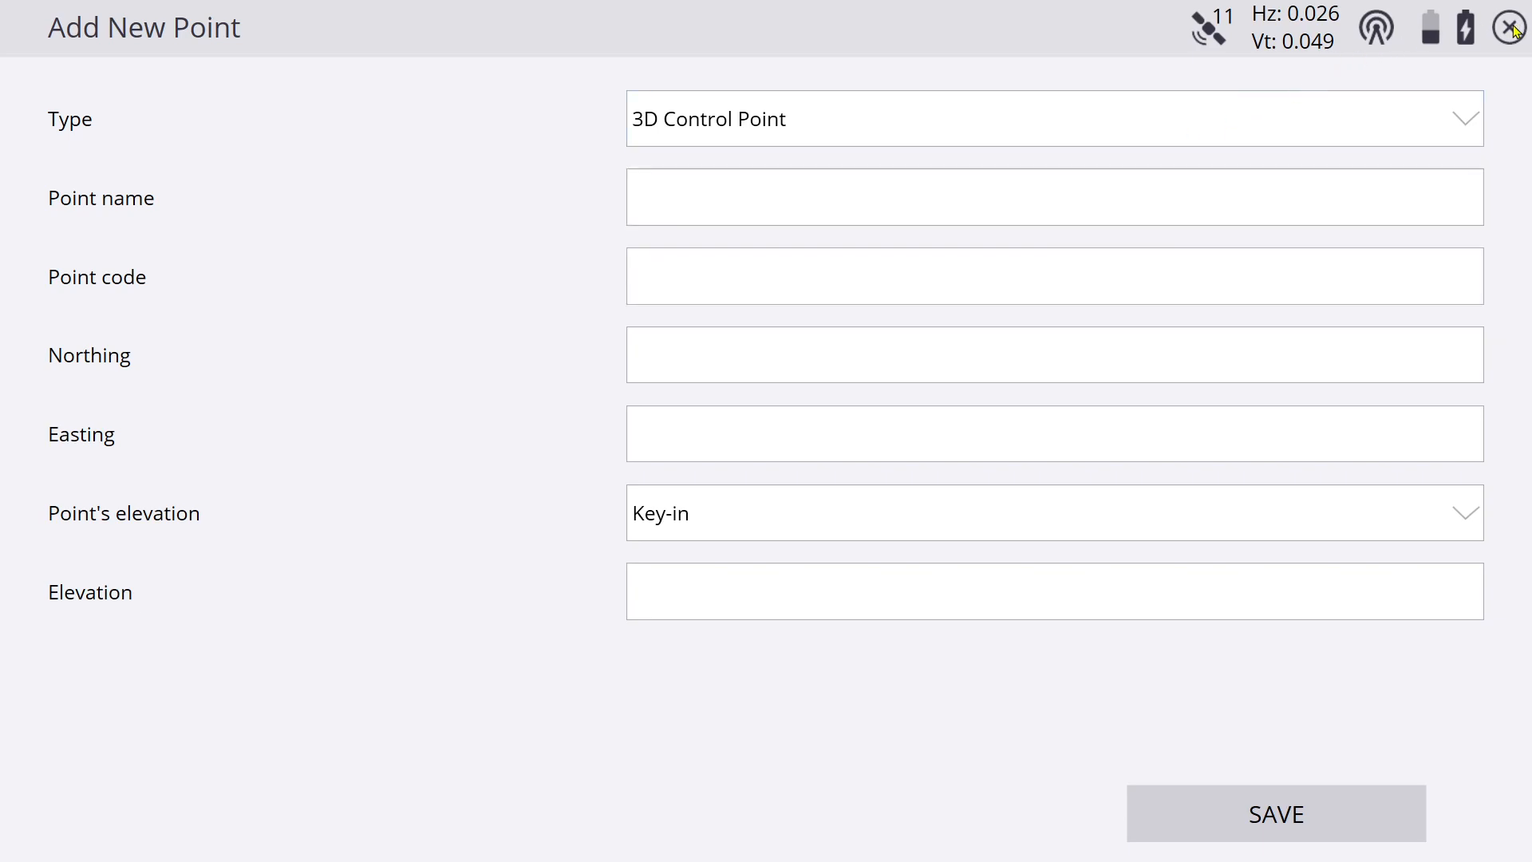
left_click(1512, 29)
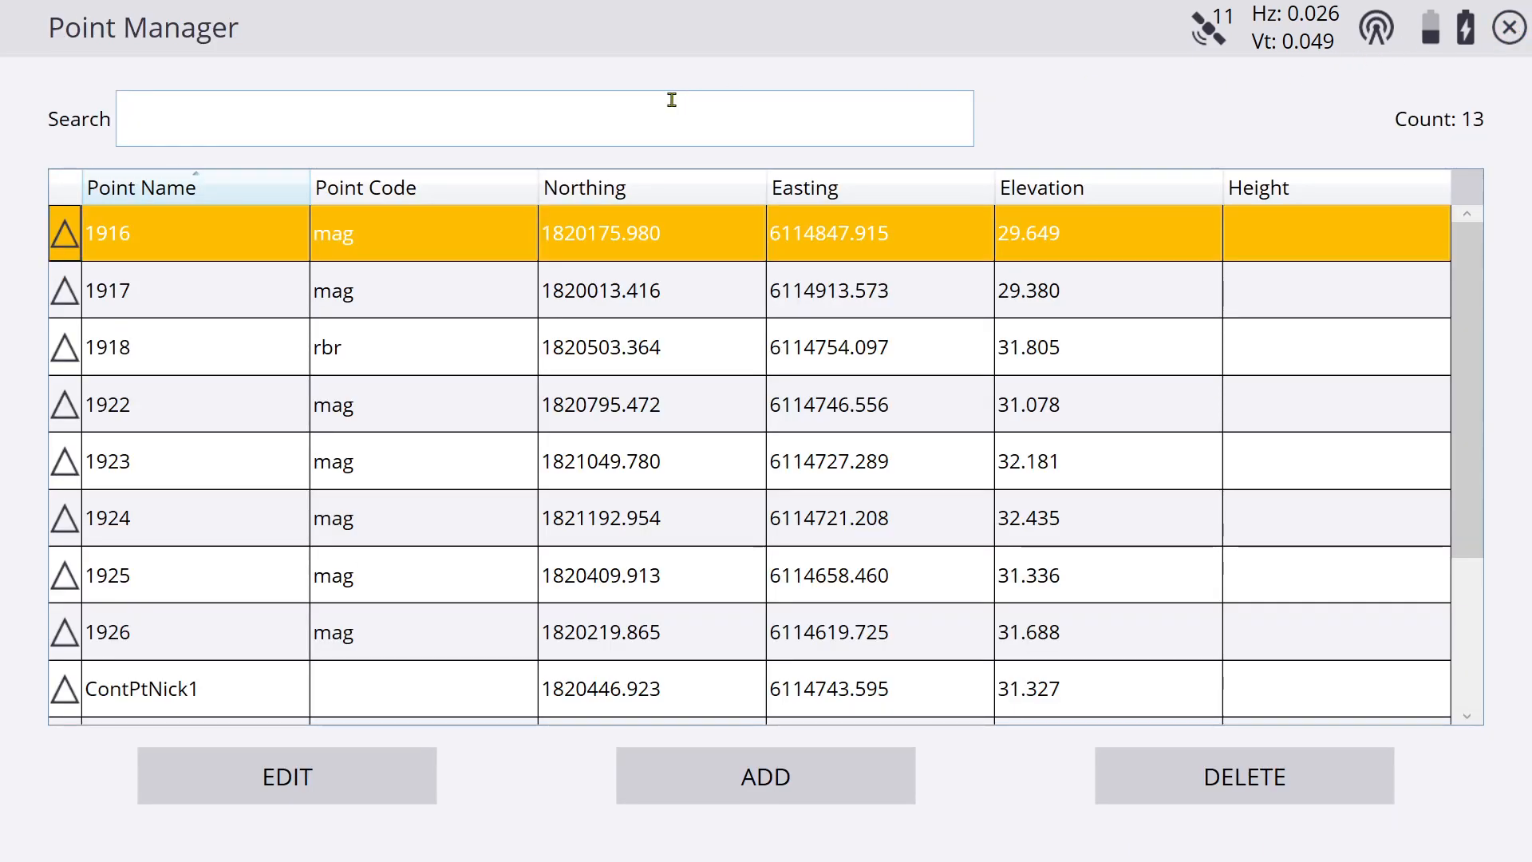
left_click(1512, 29)
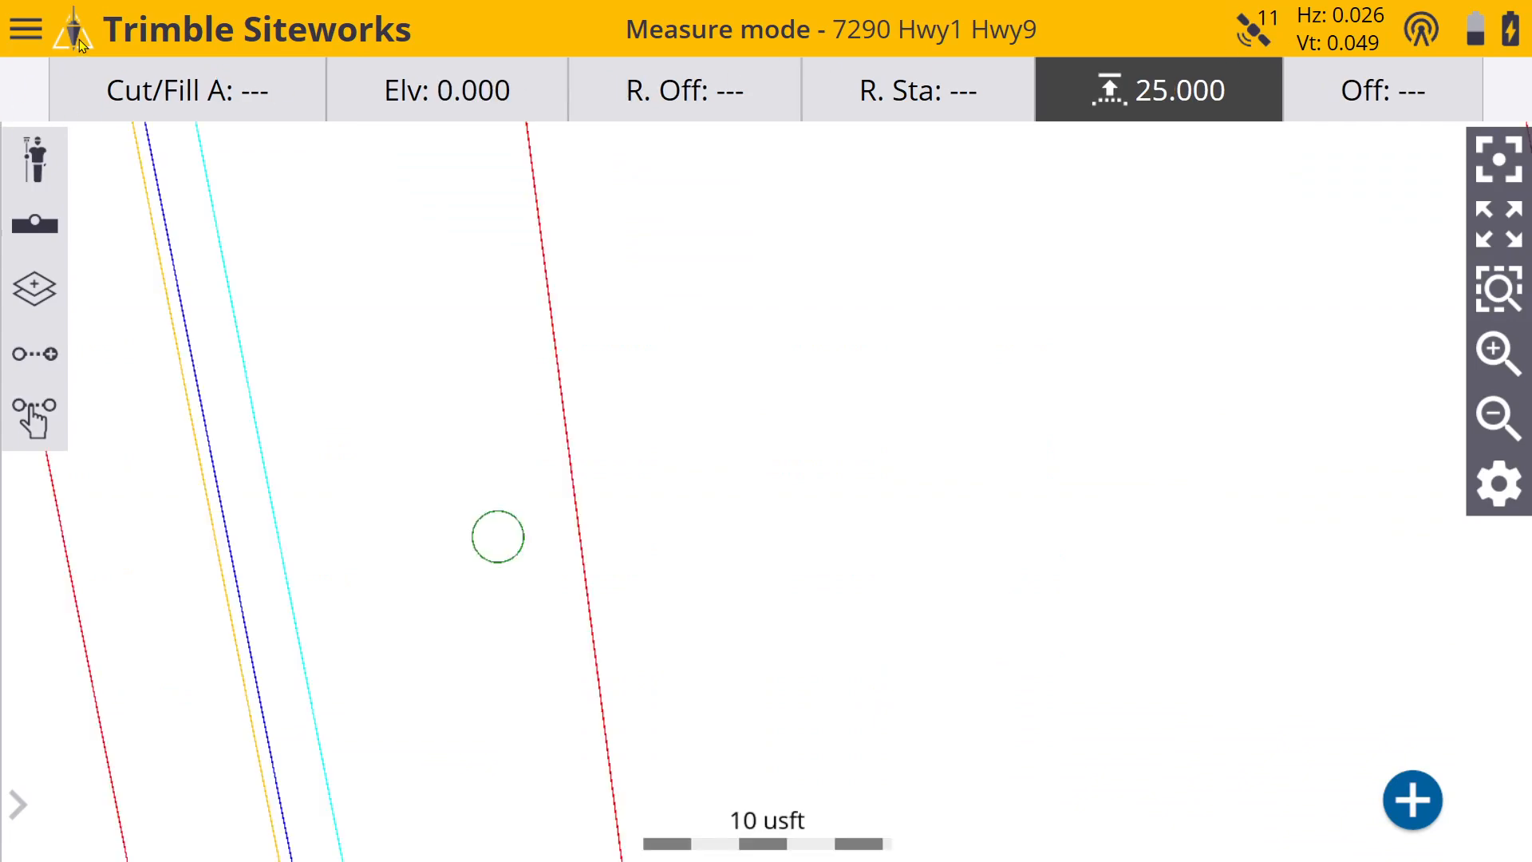
Start adding a new point in the Point Manager with the type 2D Stakeout Point
left_click(26, 30)
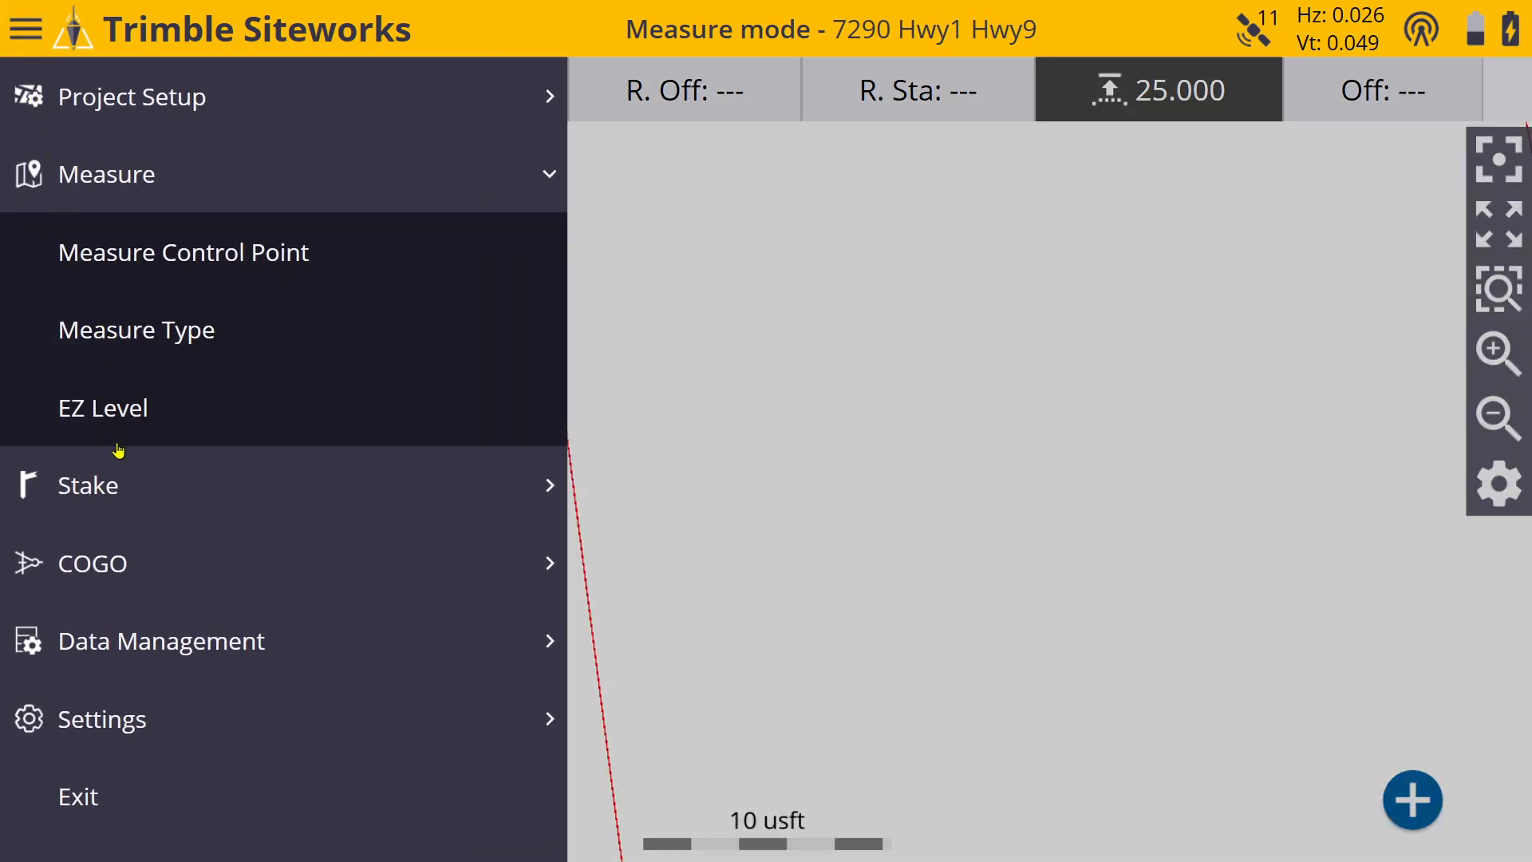
left_click(142, 661)
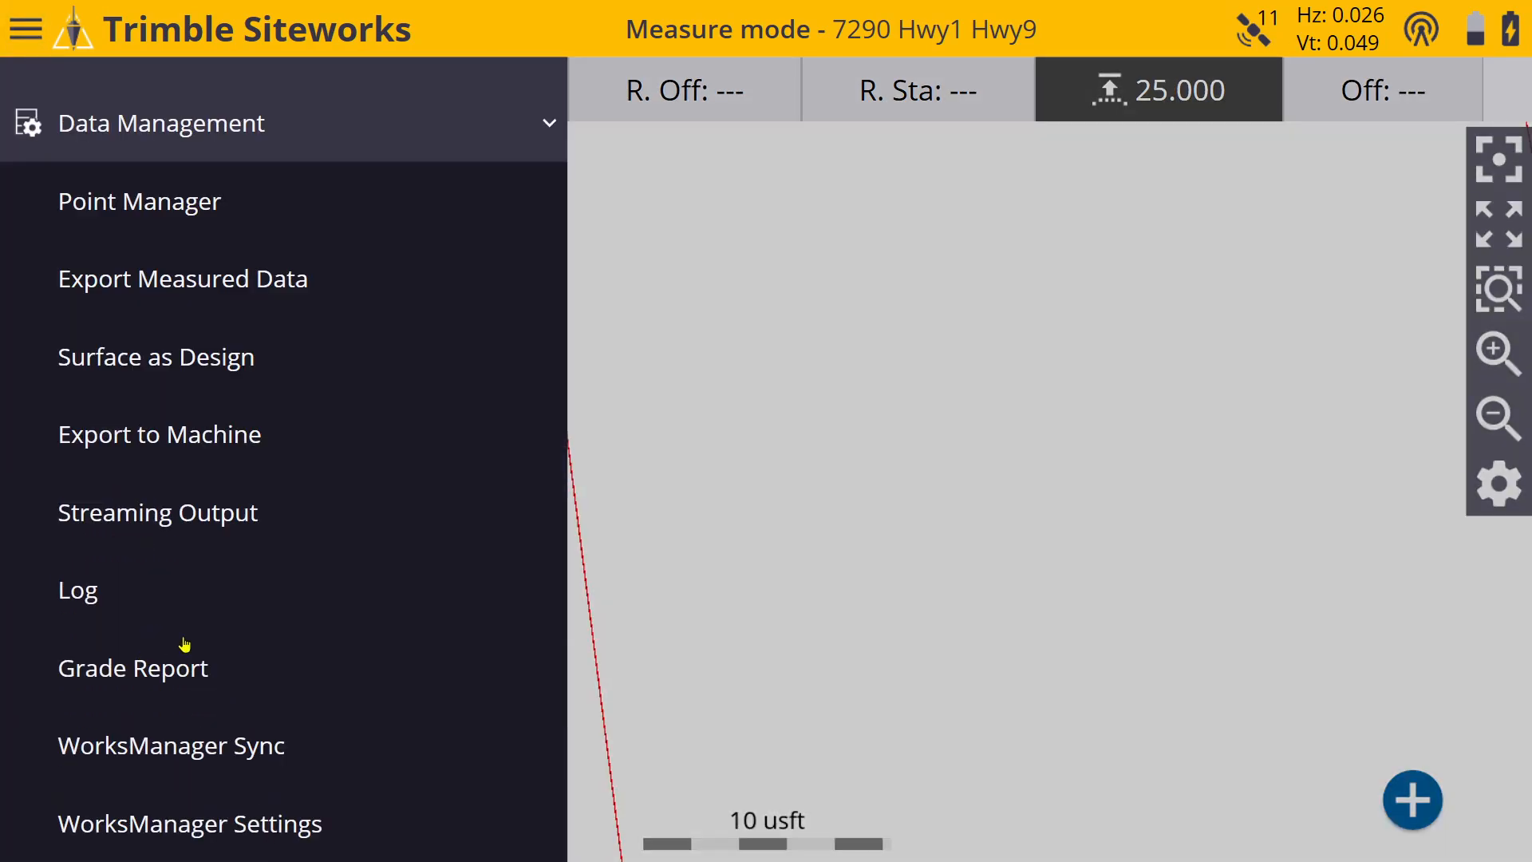
left_click(190, 212)
left_click(532, 466)
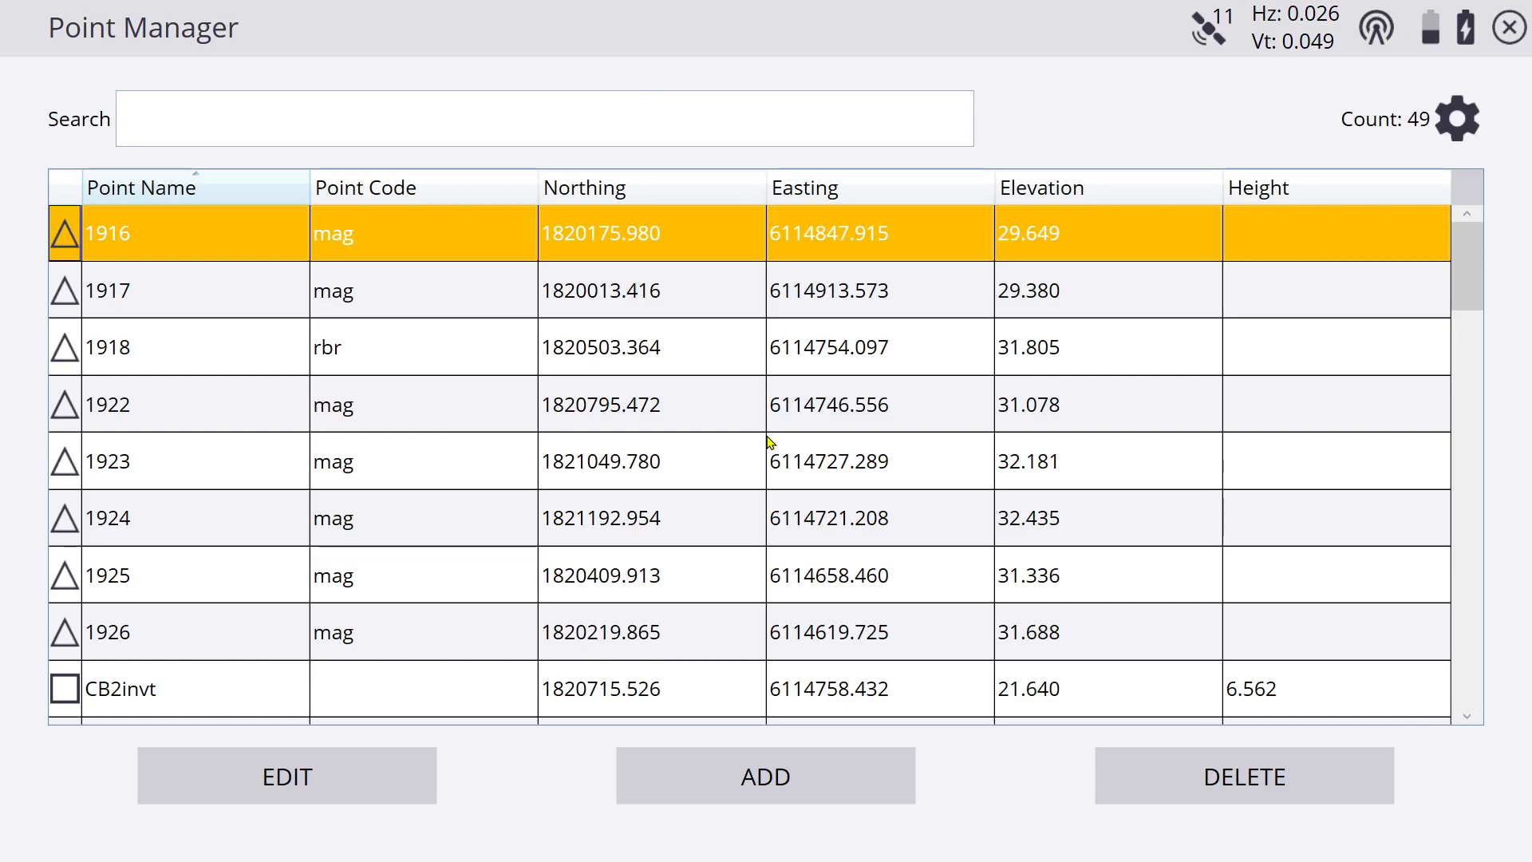
left_click(766, 777)
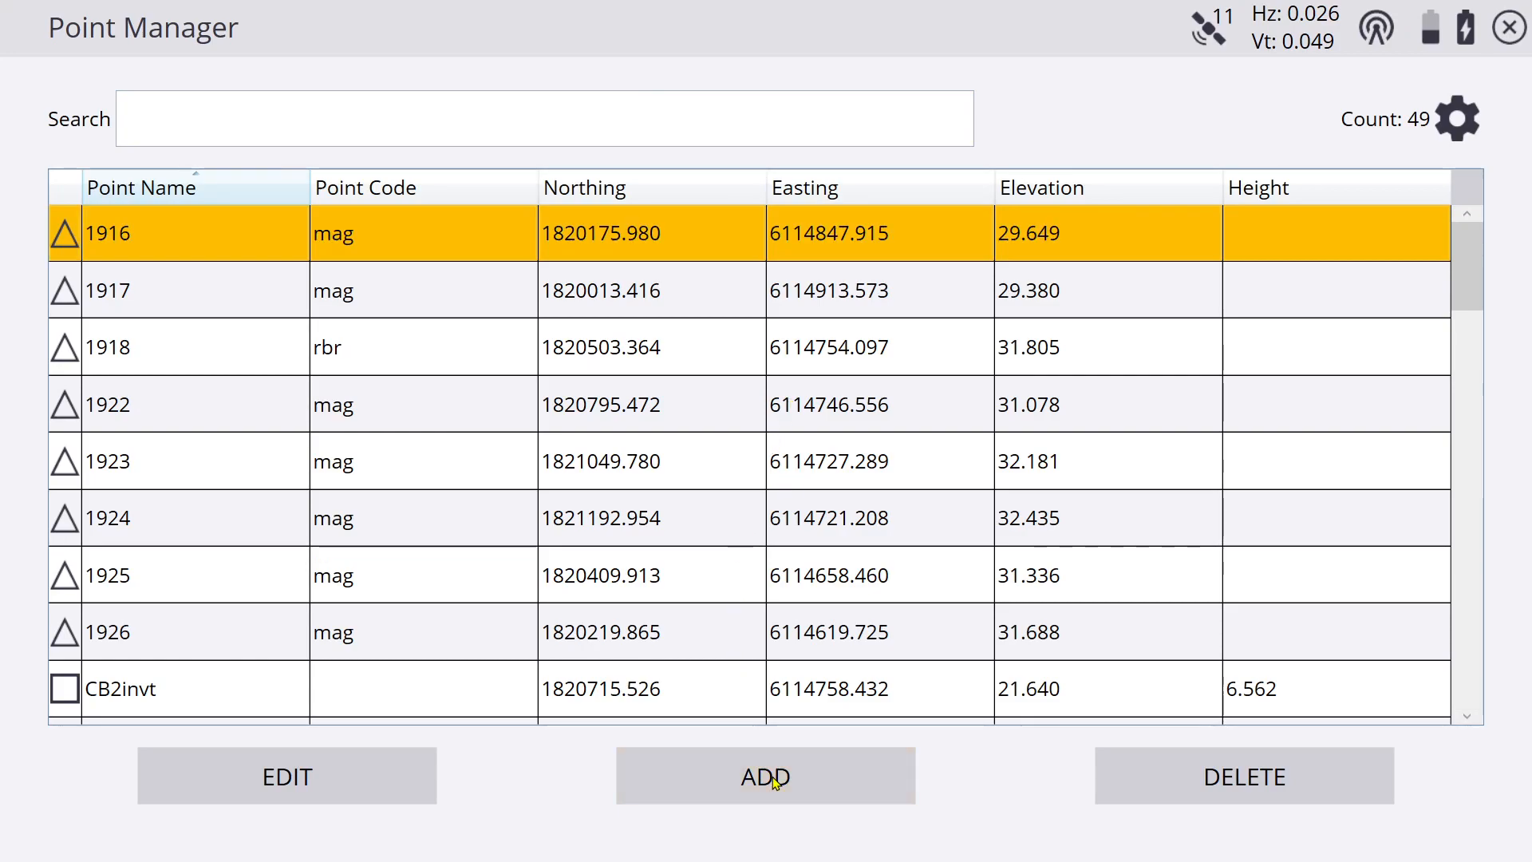
left_click(1463, 126)
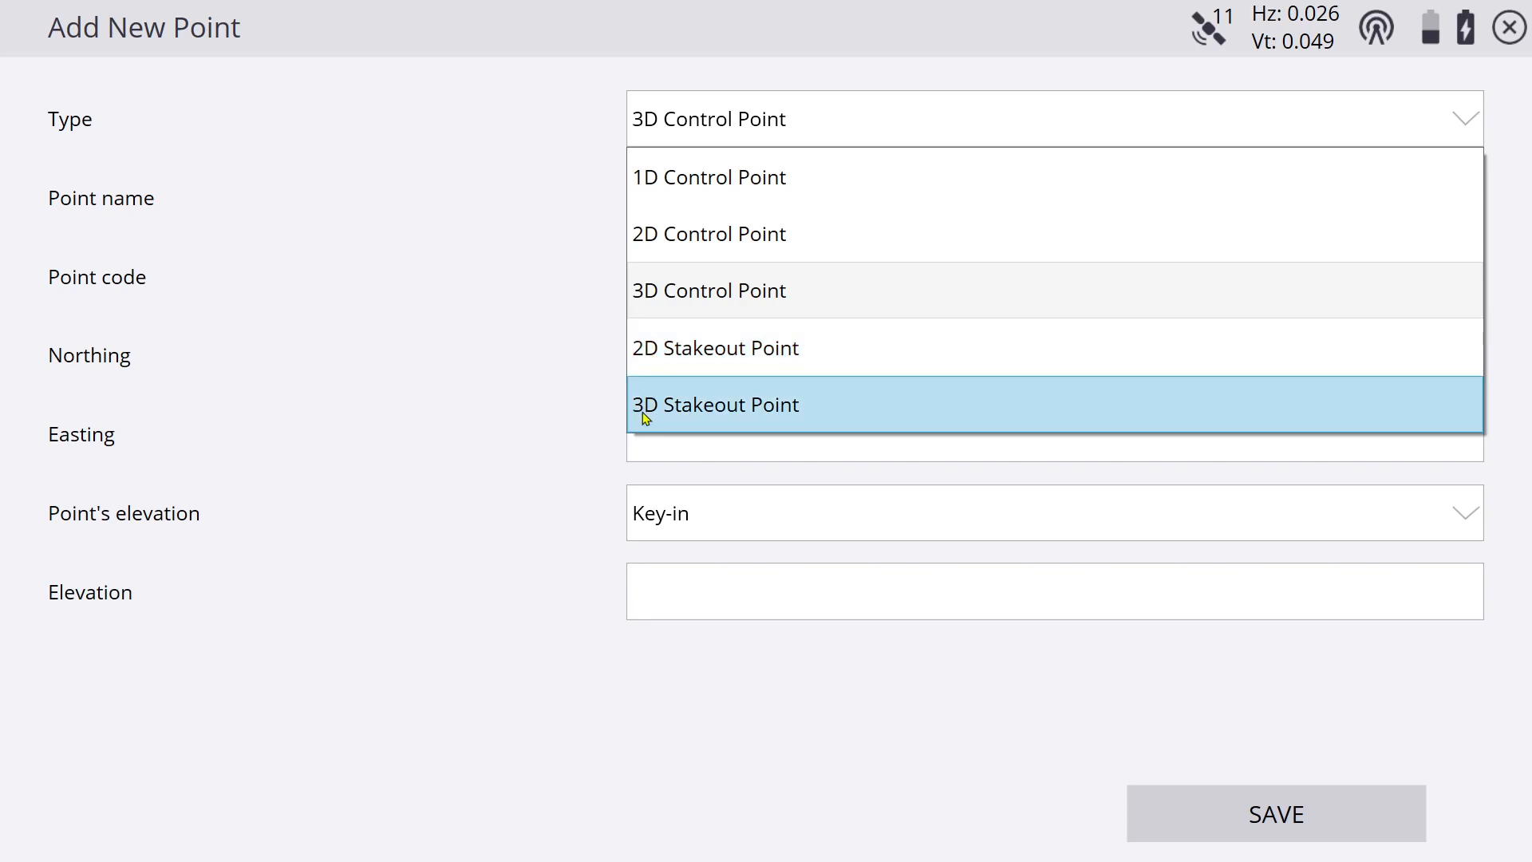
left_click(724, 356)
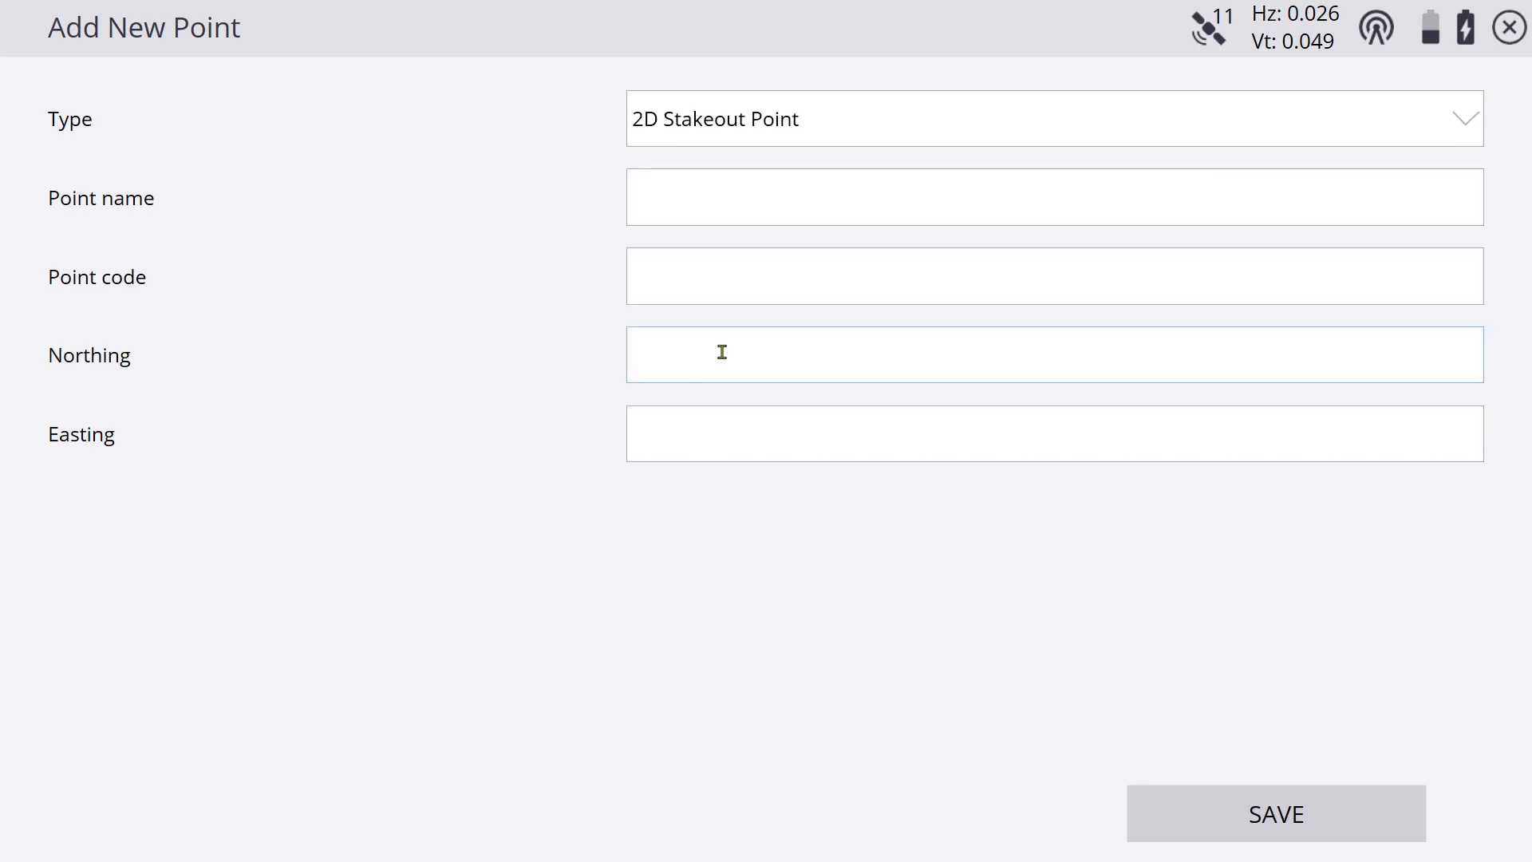
Name the stakeout point MH, set its northing to 1820554.351 and easting to 6114787.162, and save it
left_click(738, 205)
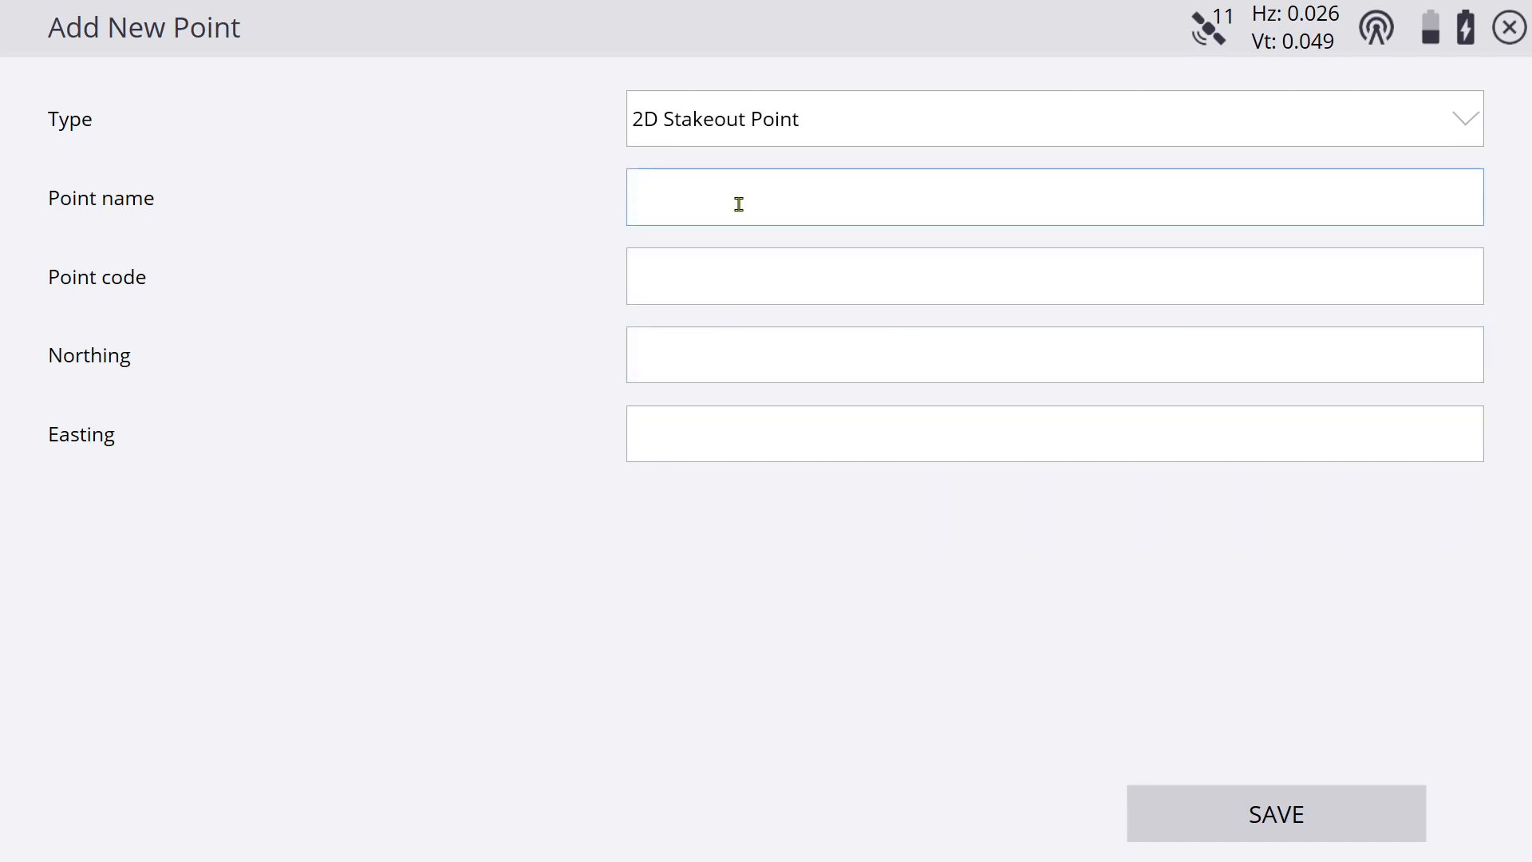
type("MH")
left_click(717, 358)
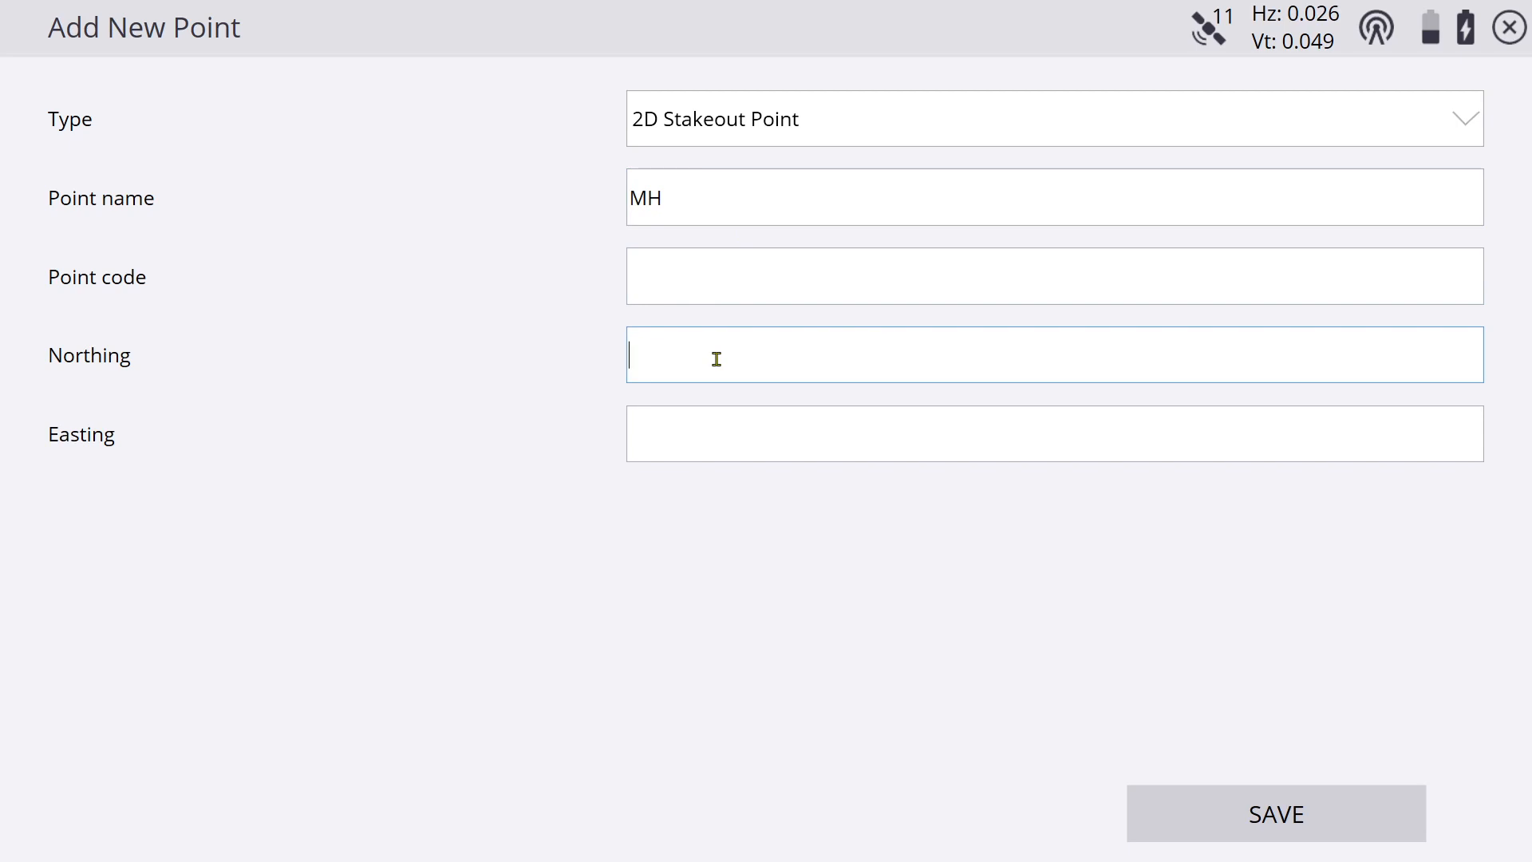
type("1820554.351")
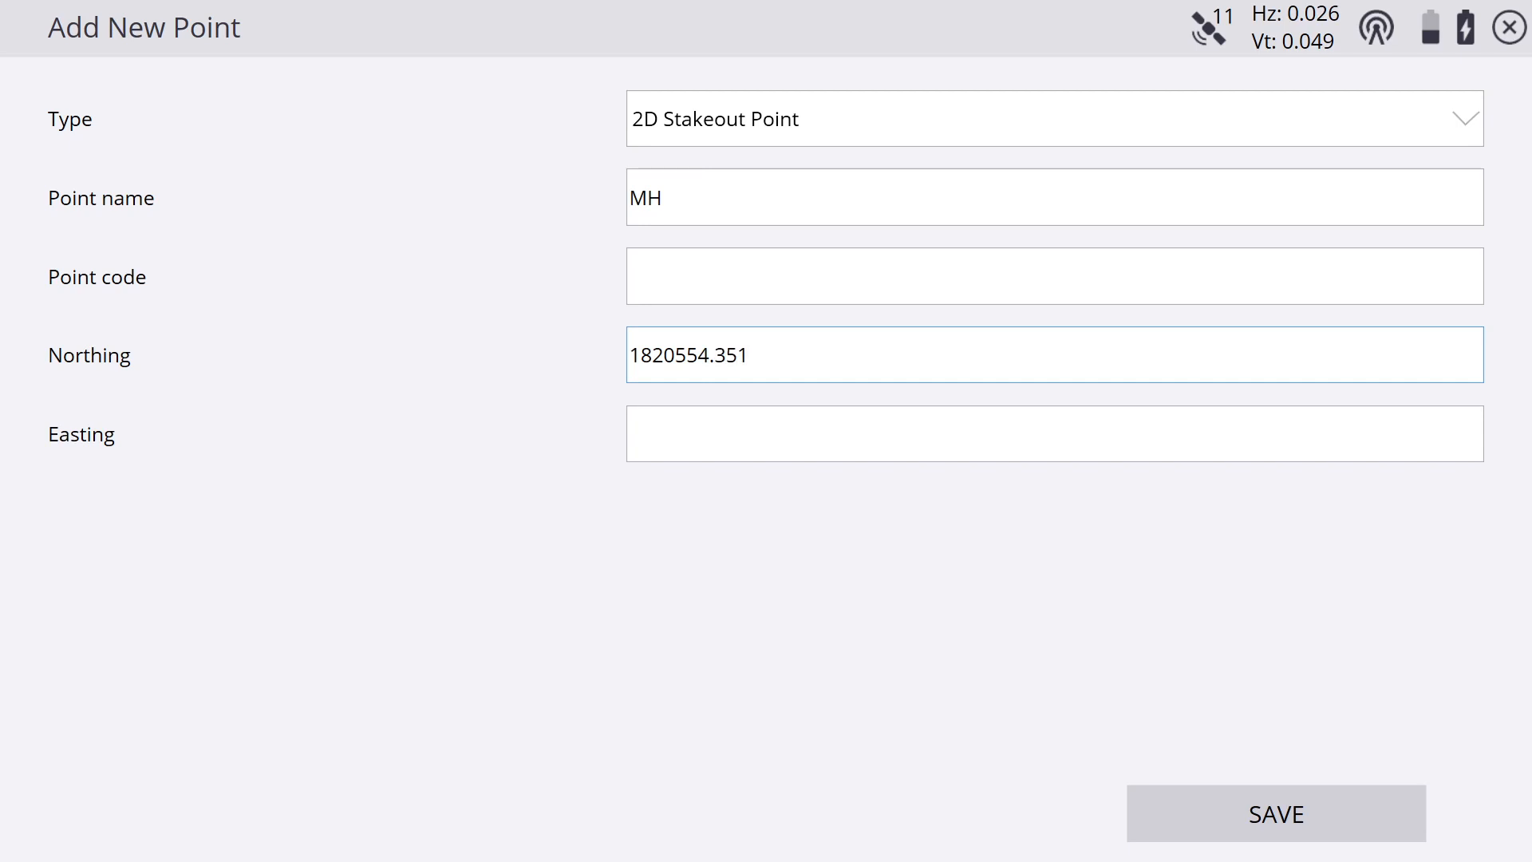
left_click(741, 446)
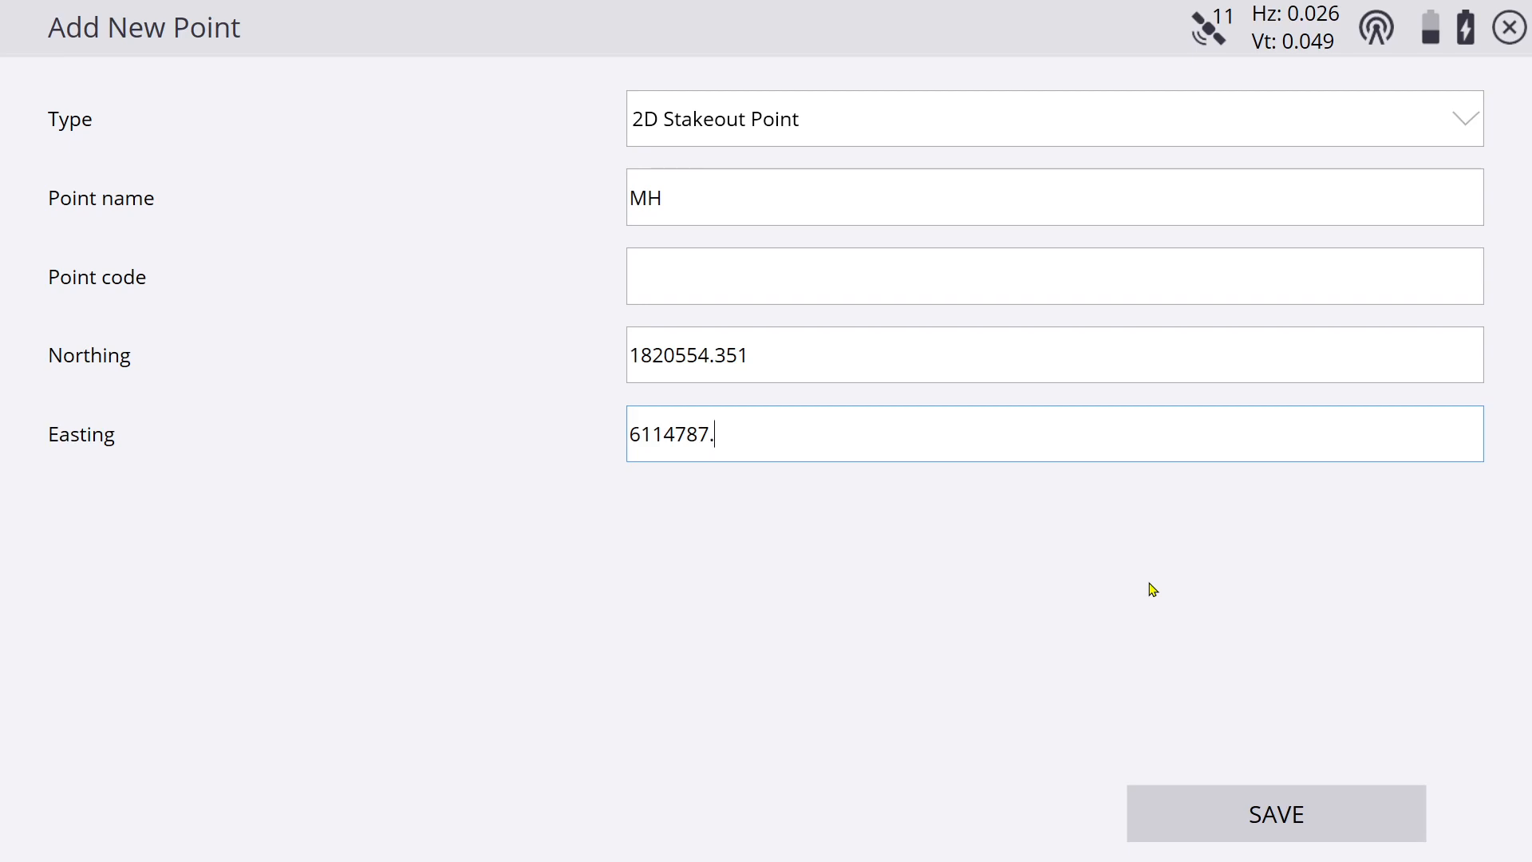
type("2")
left_click(1268, 811)
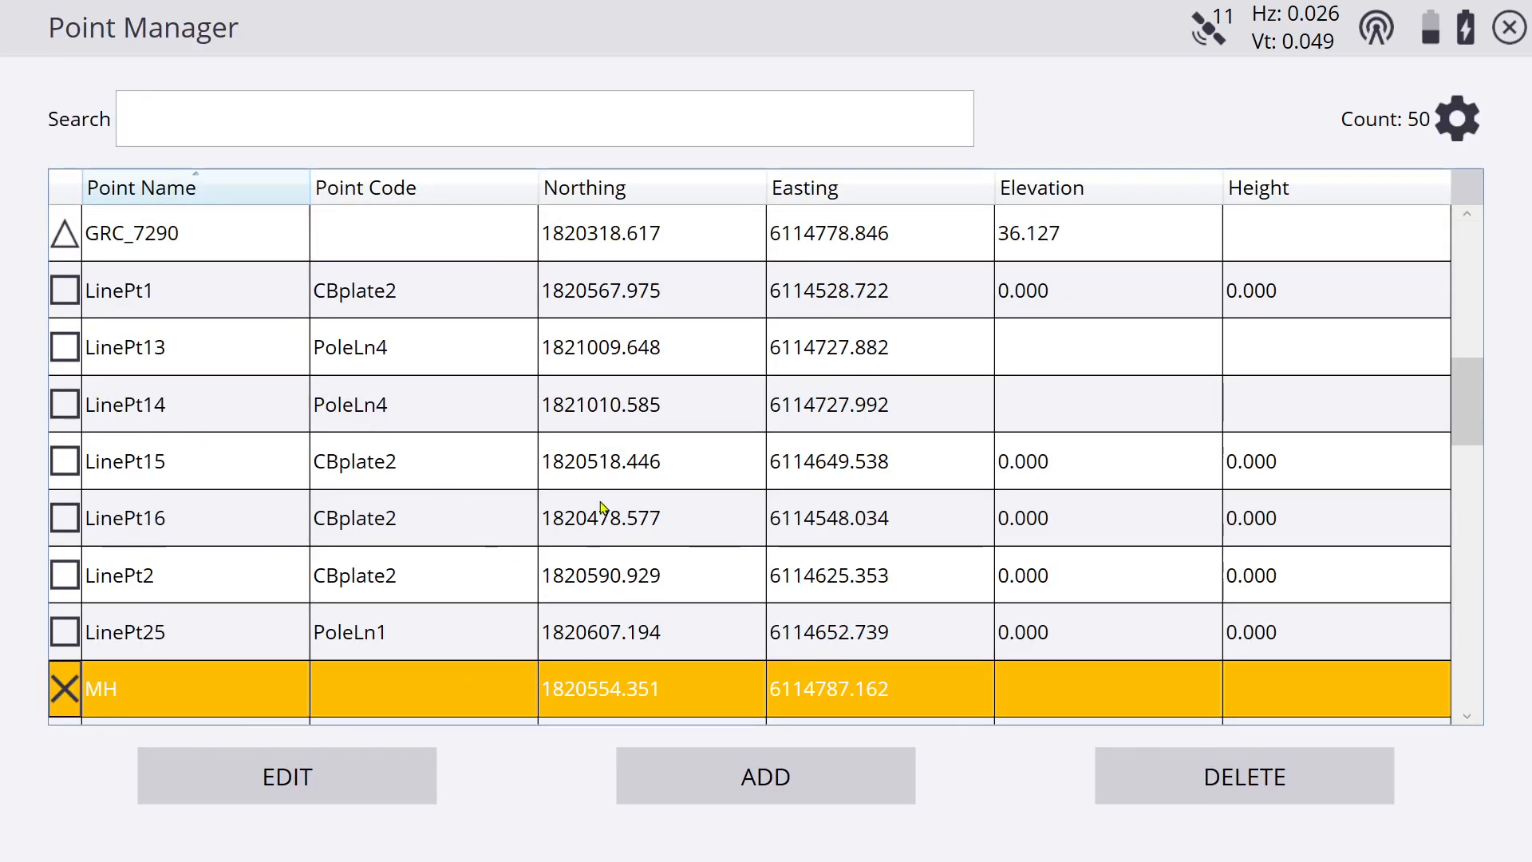
Leave the Point Manager and start staking the MH point at the centre of the green manhole circle
left_click(1509, 29)
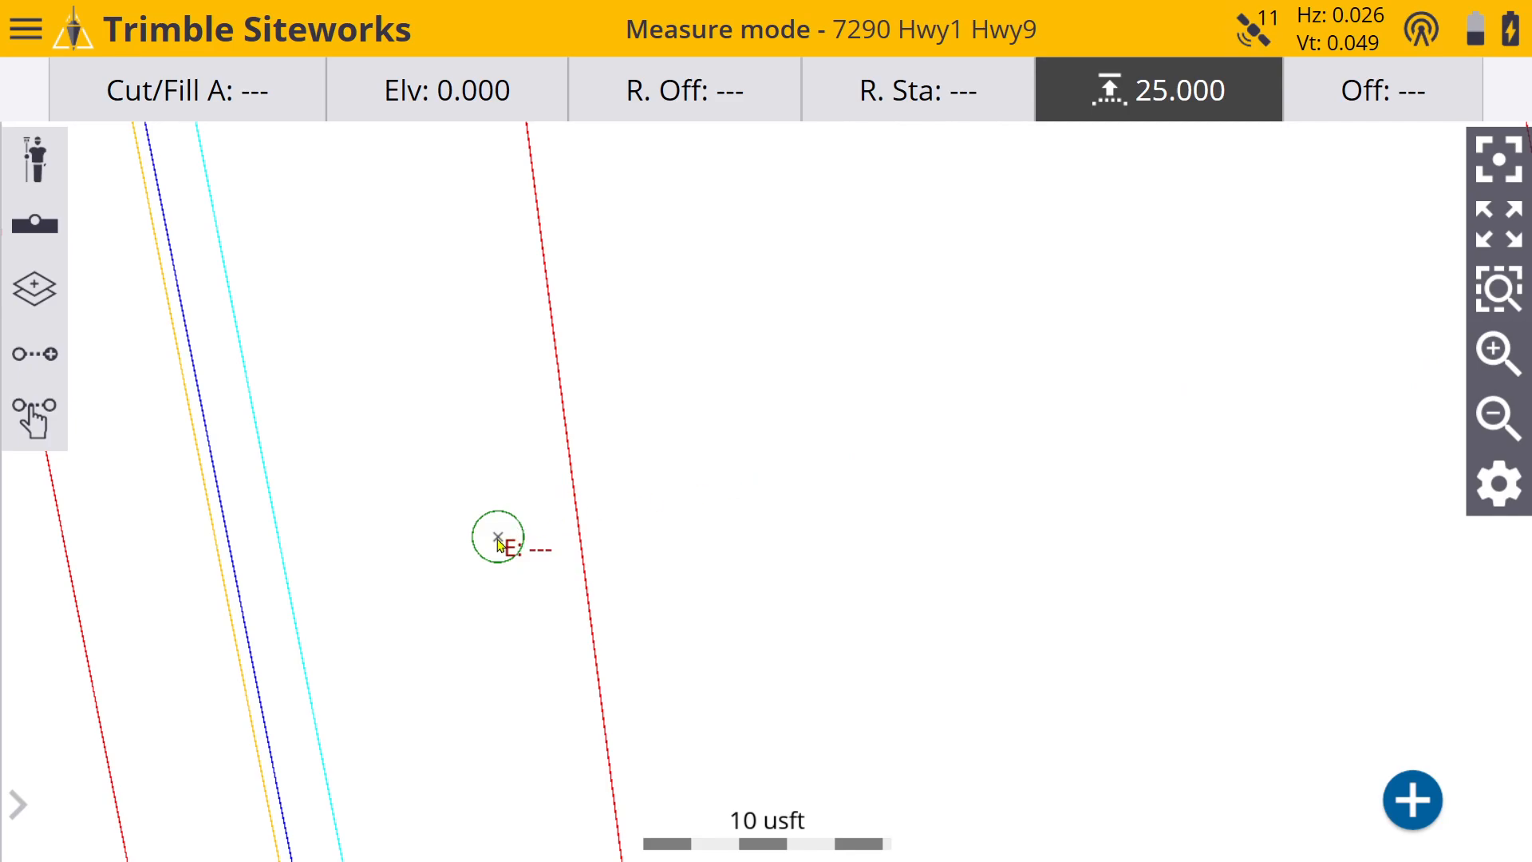
right_click(498, 545)
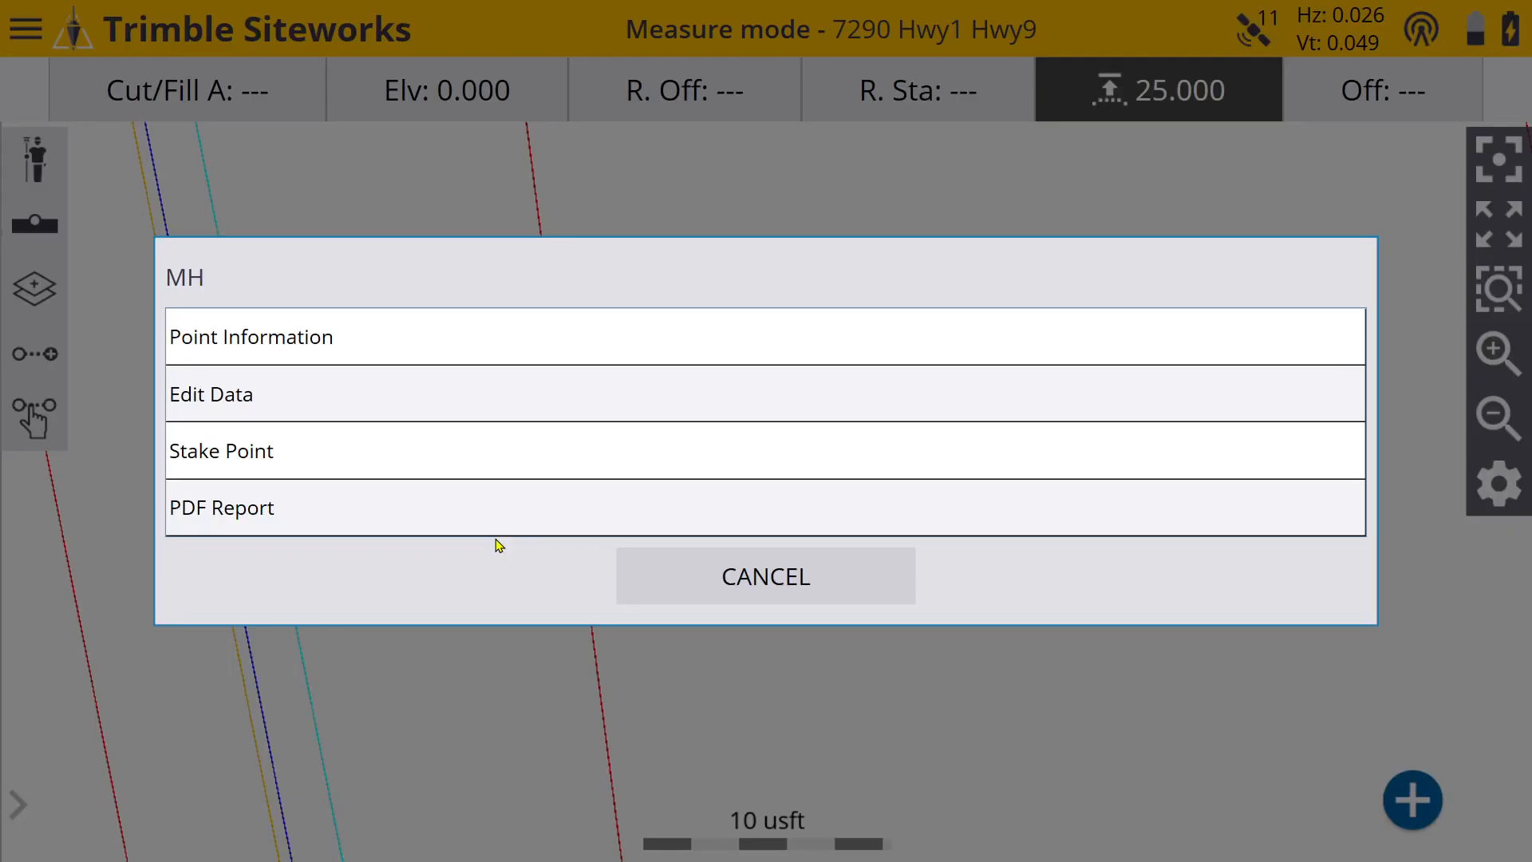
left_click(509, 457)
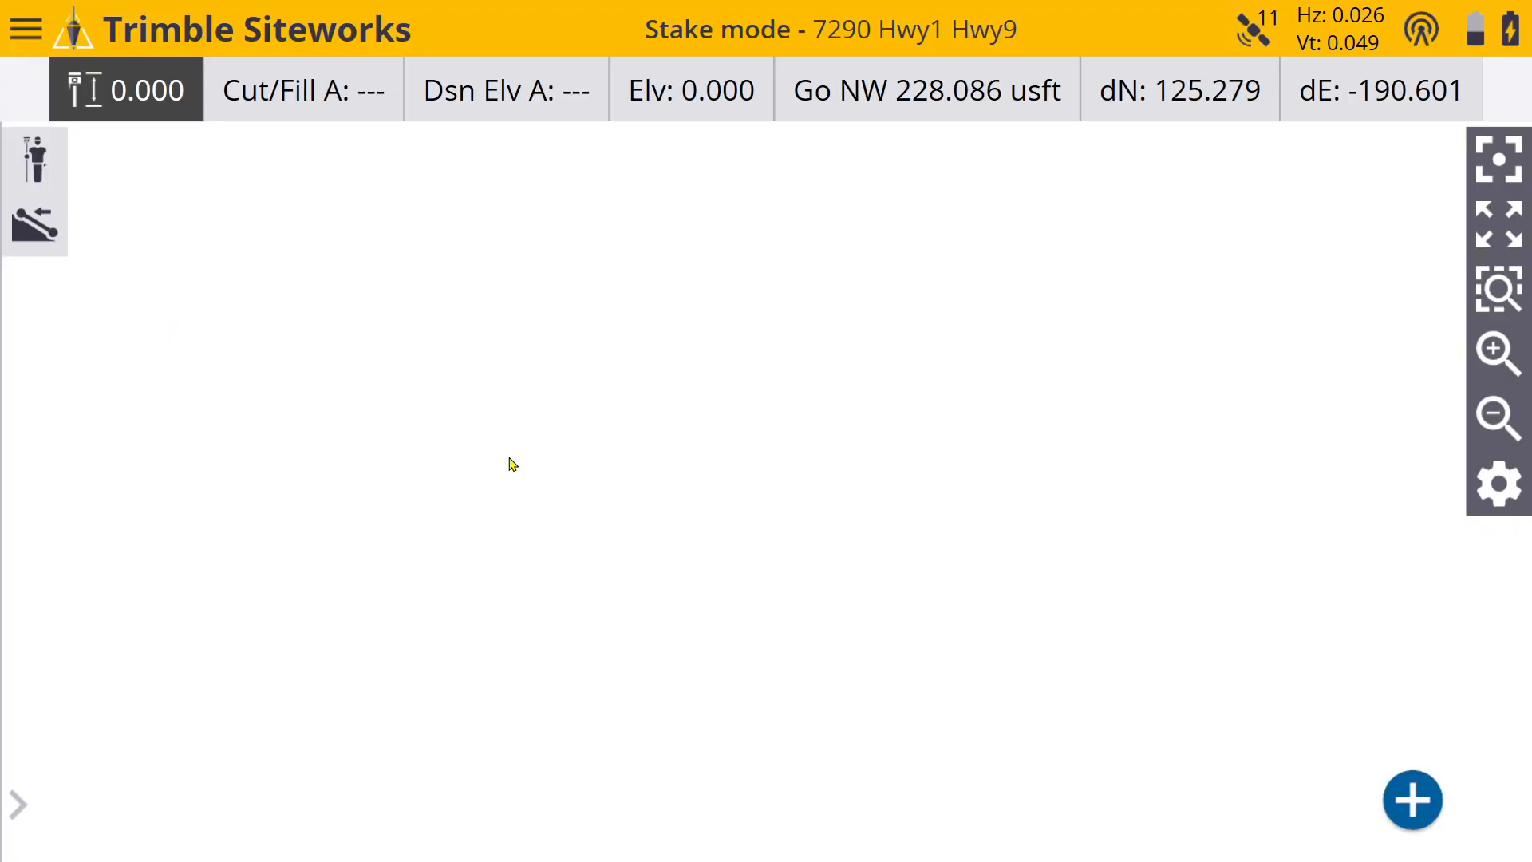
Move the rover position onto the MH point, measure the stake there, and close the Stake Report
left_click(875, 406)
left_click(730, 403)
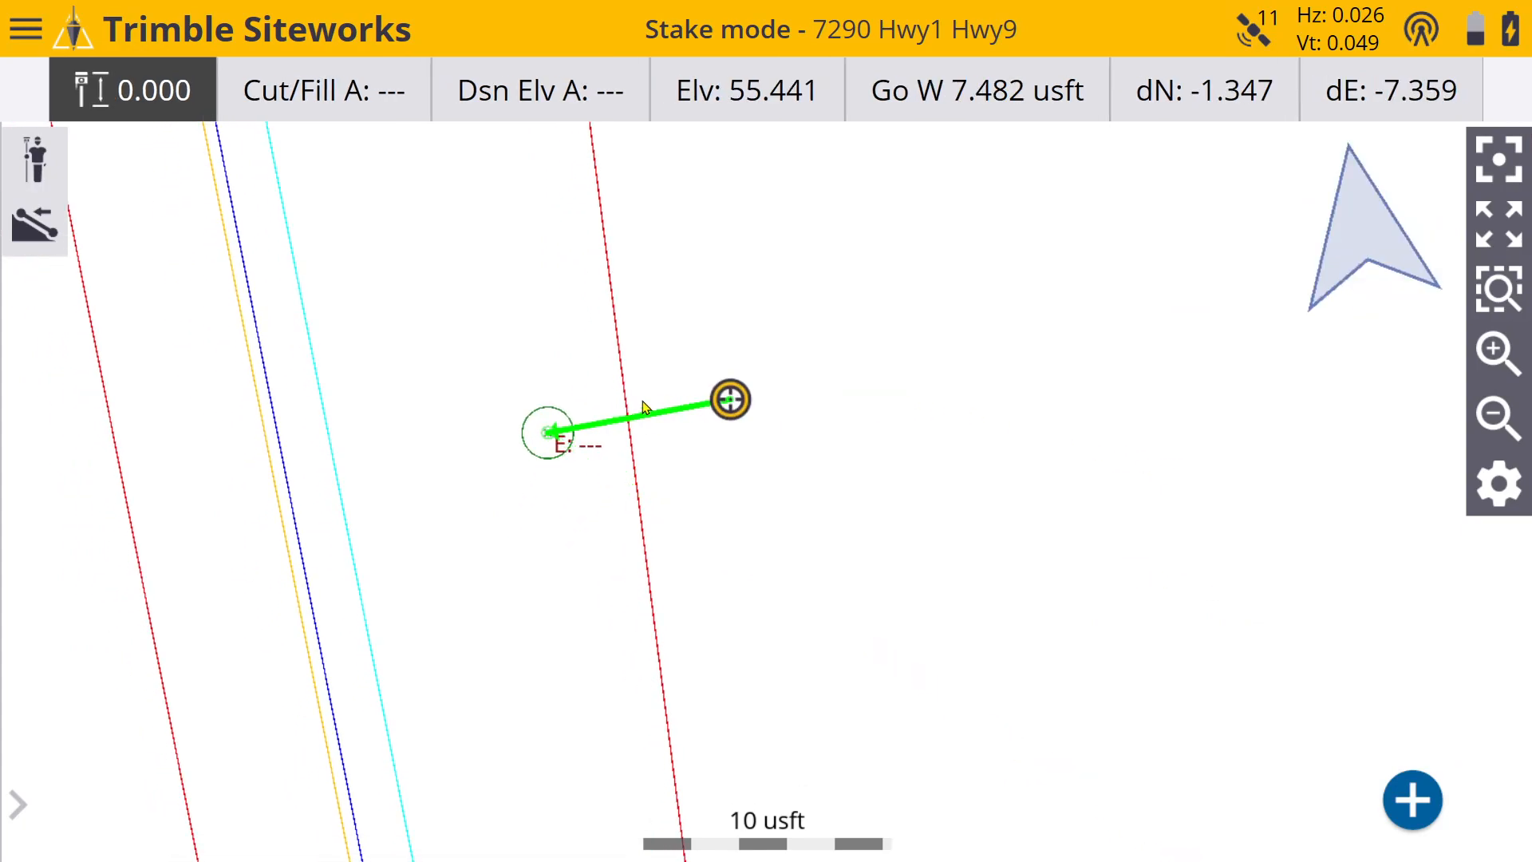
left_click(600, 401)
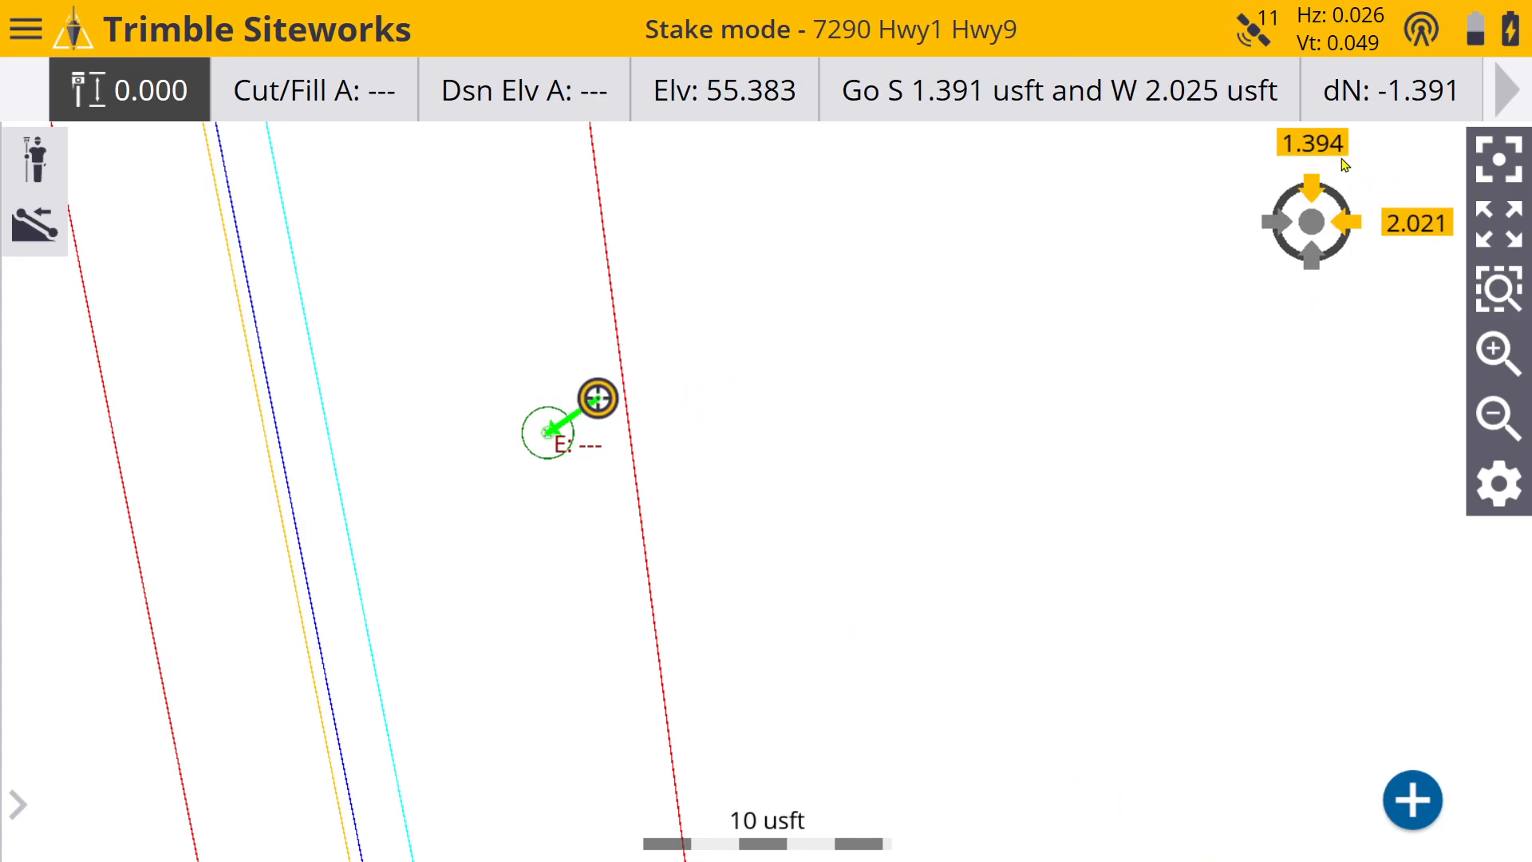
left_click(548, 434)
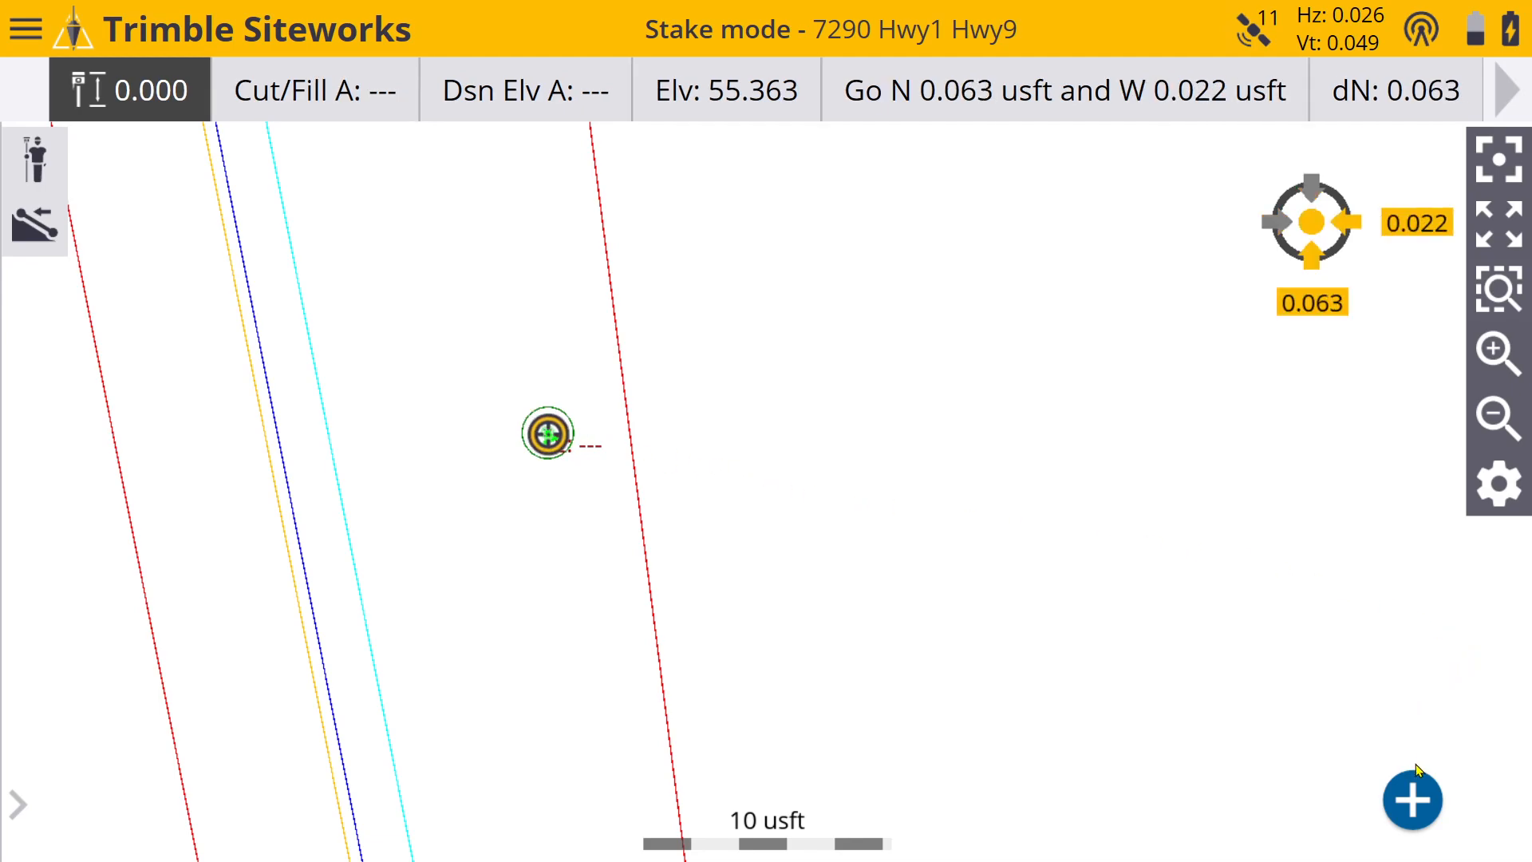
left_click(1412, 798)
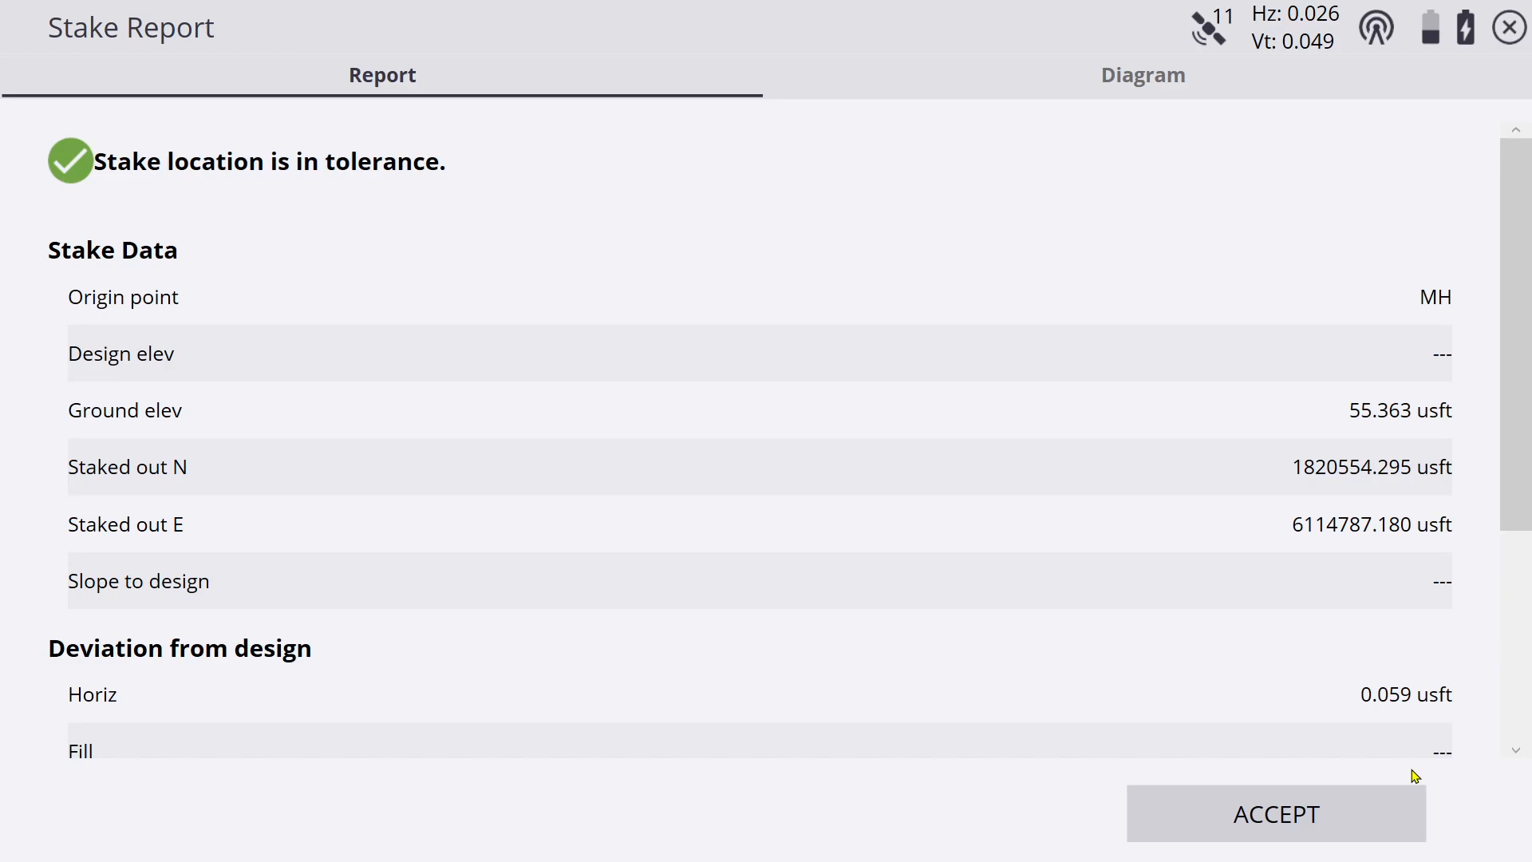
left_click(1508, 29)
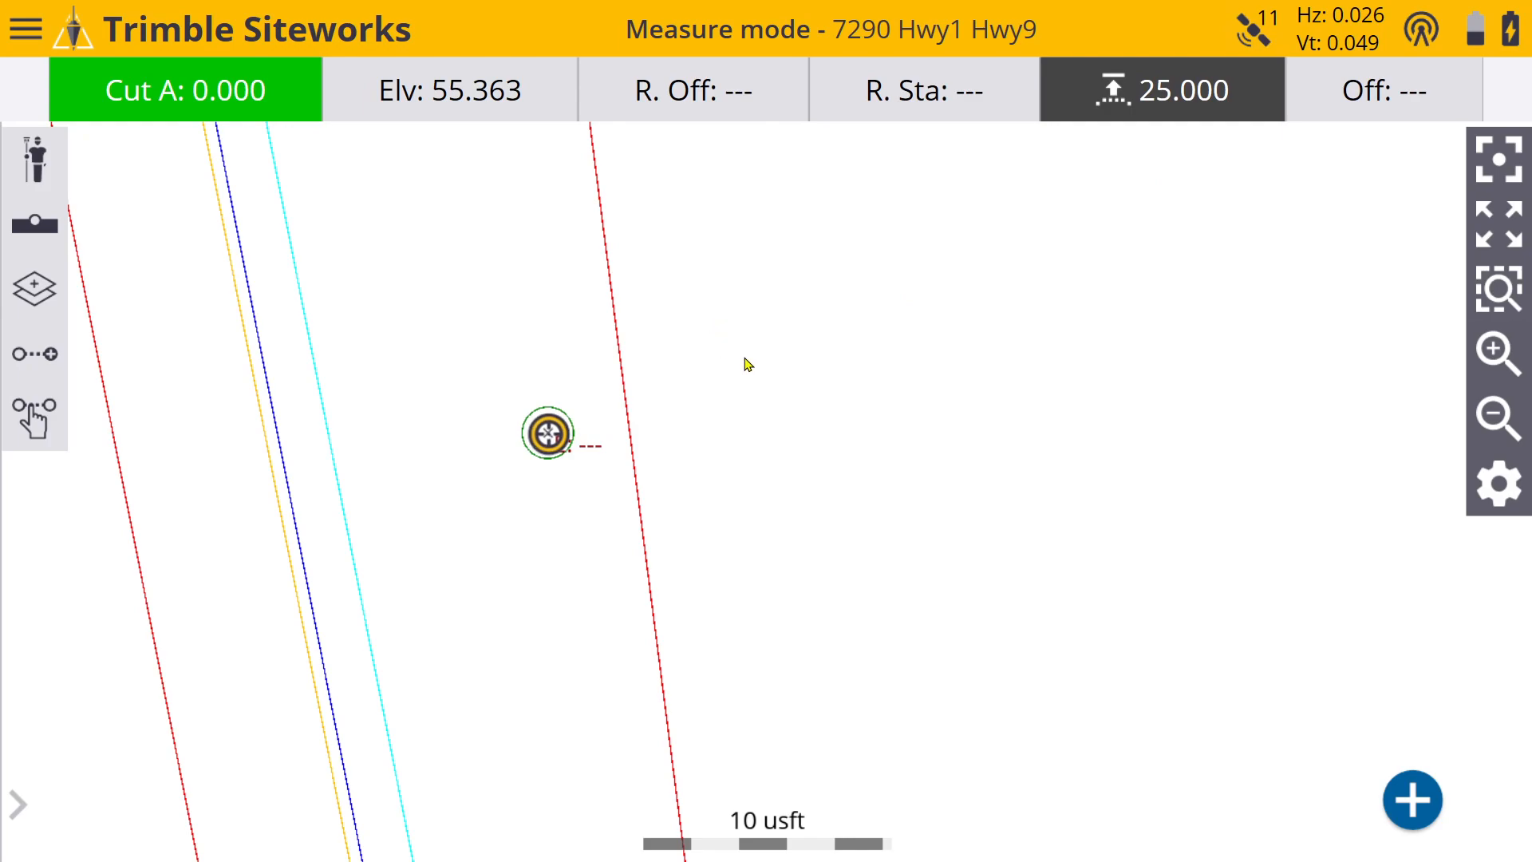
left_click(1496, 415)
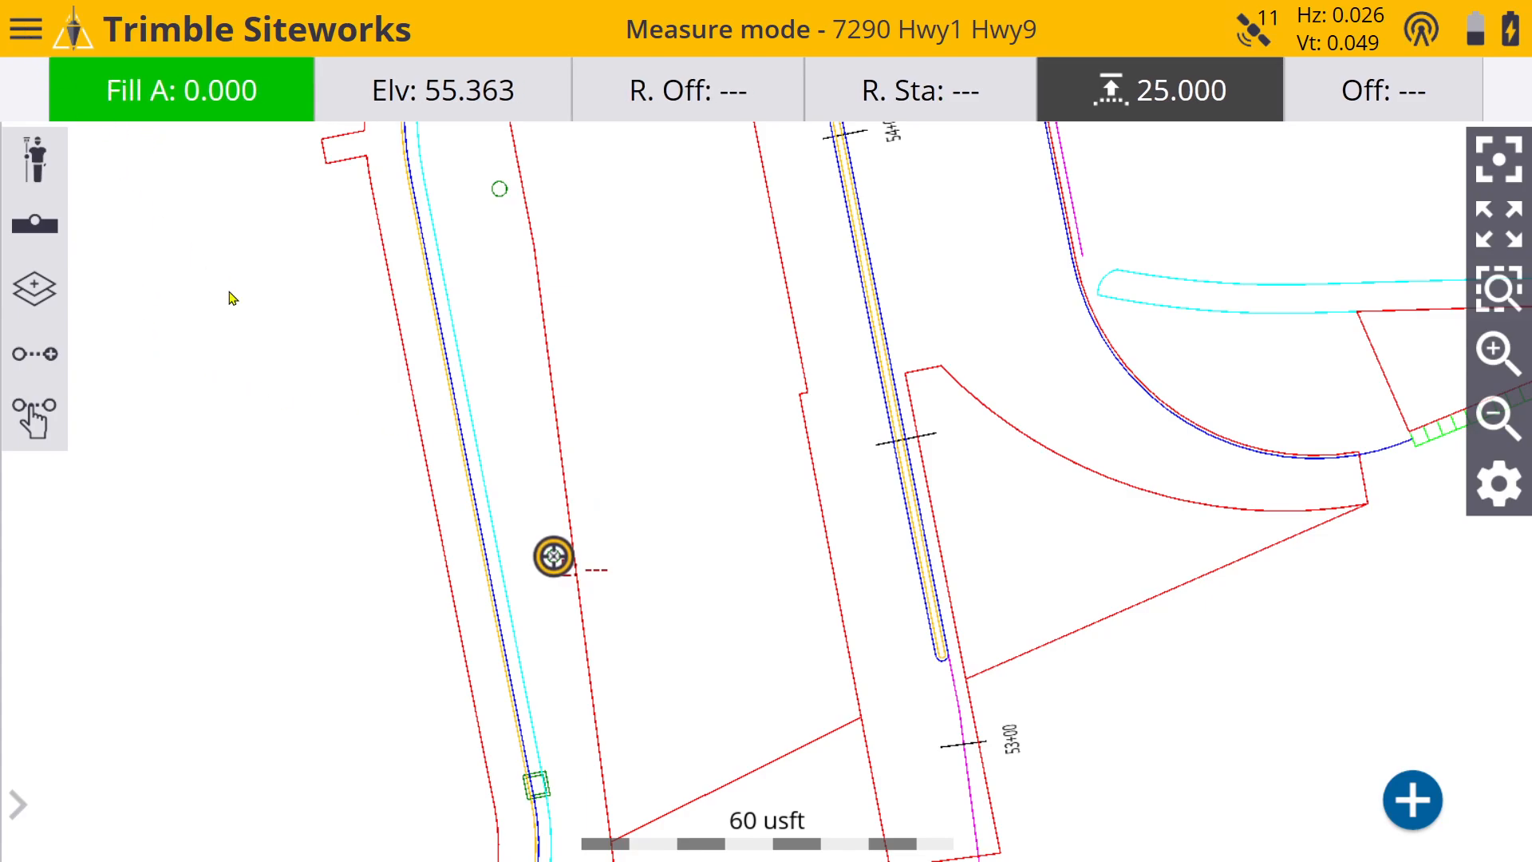
left_click_drag(926, 668, 770, 398)
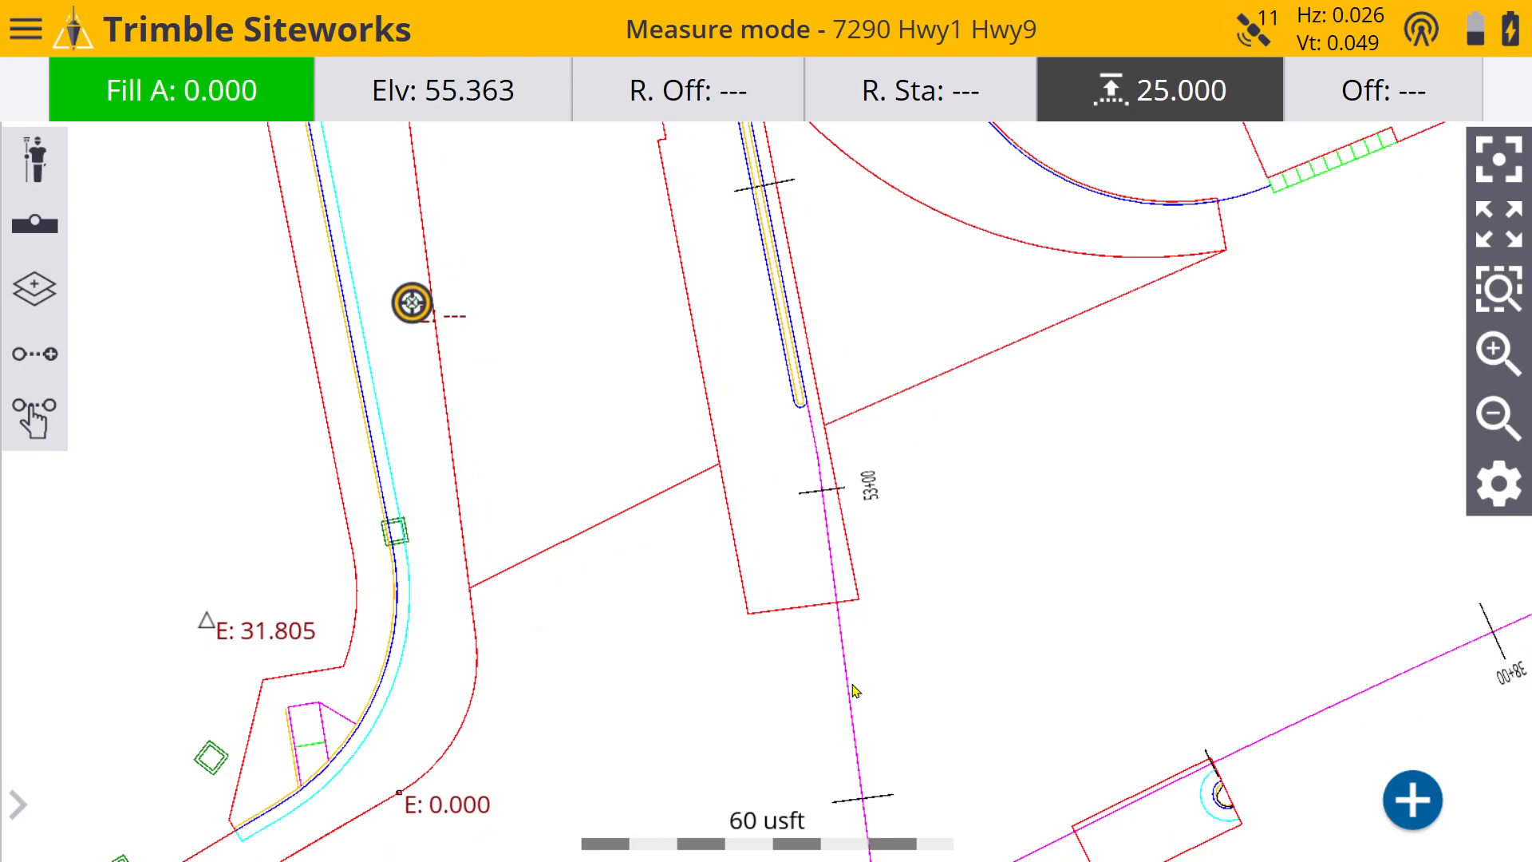
left_click_drag(854, 694, 828, 472)
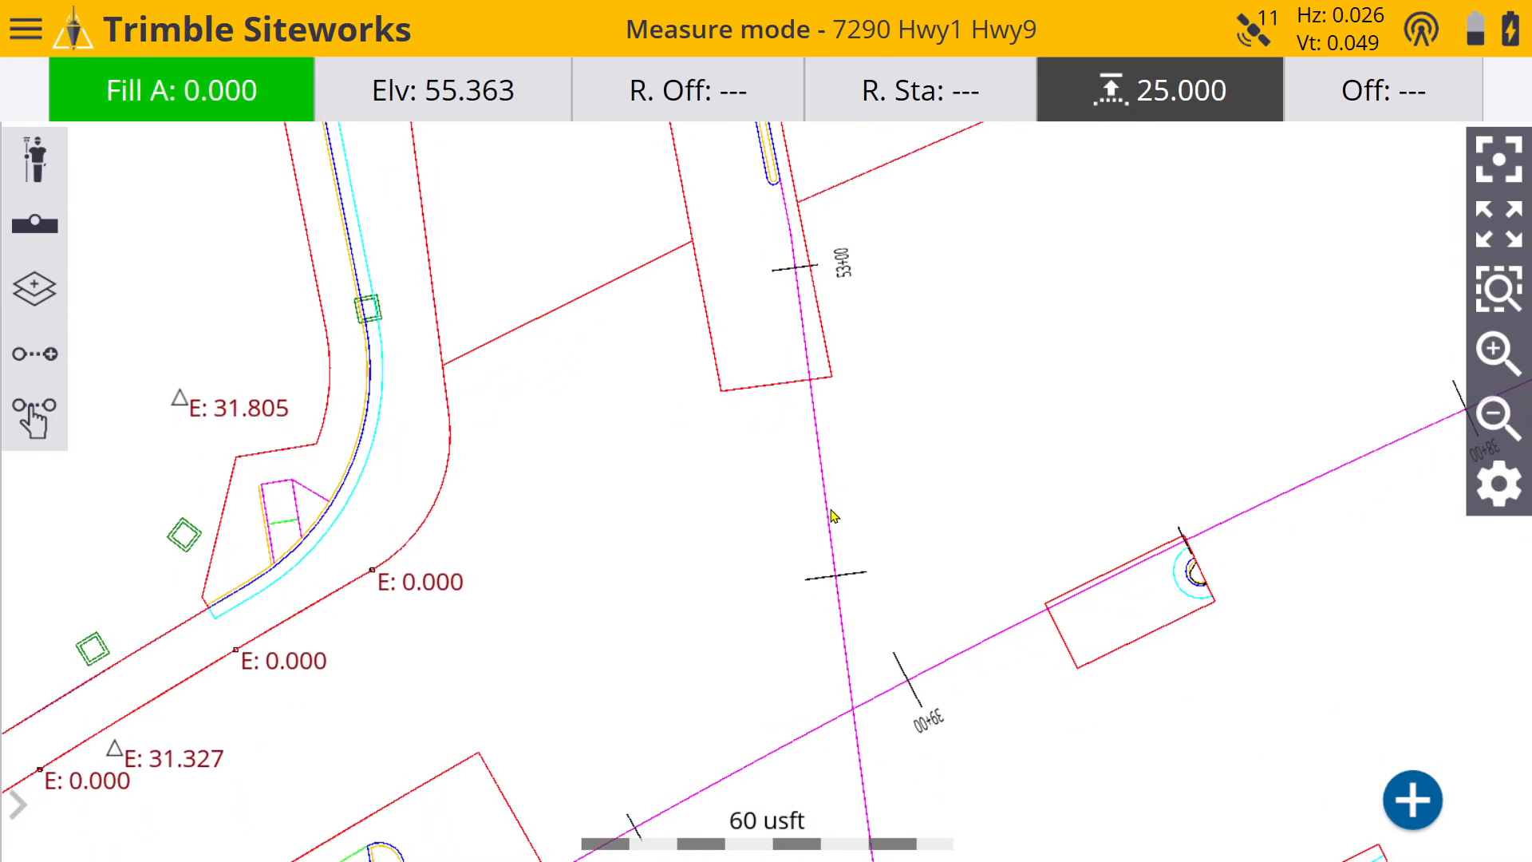
left_click_drag(842, 598, 767, 308)
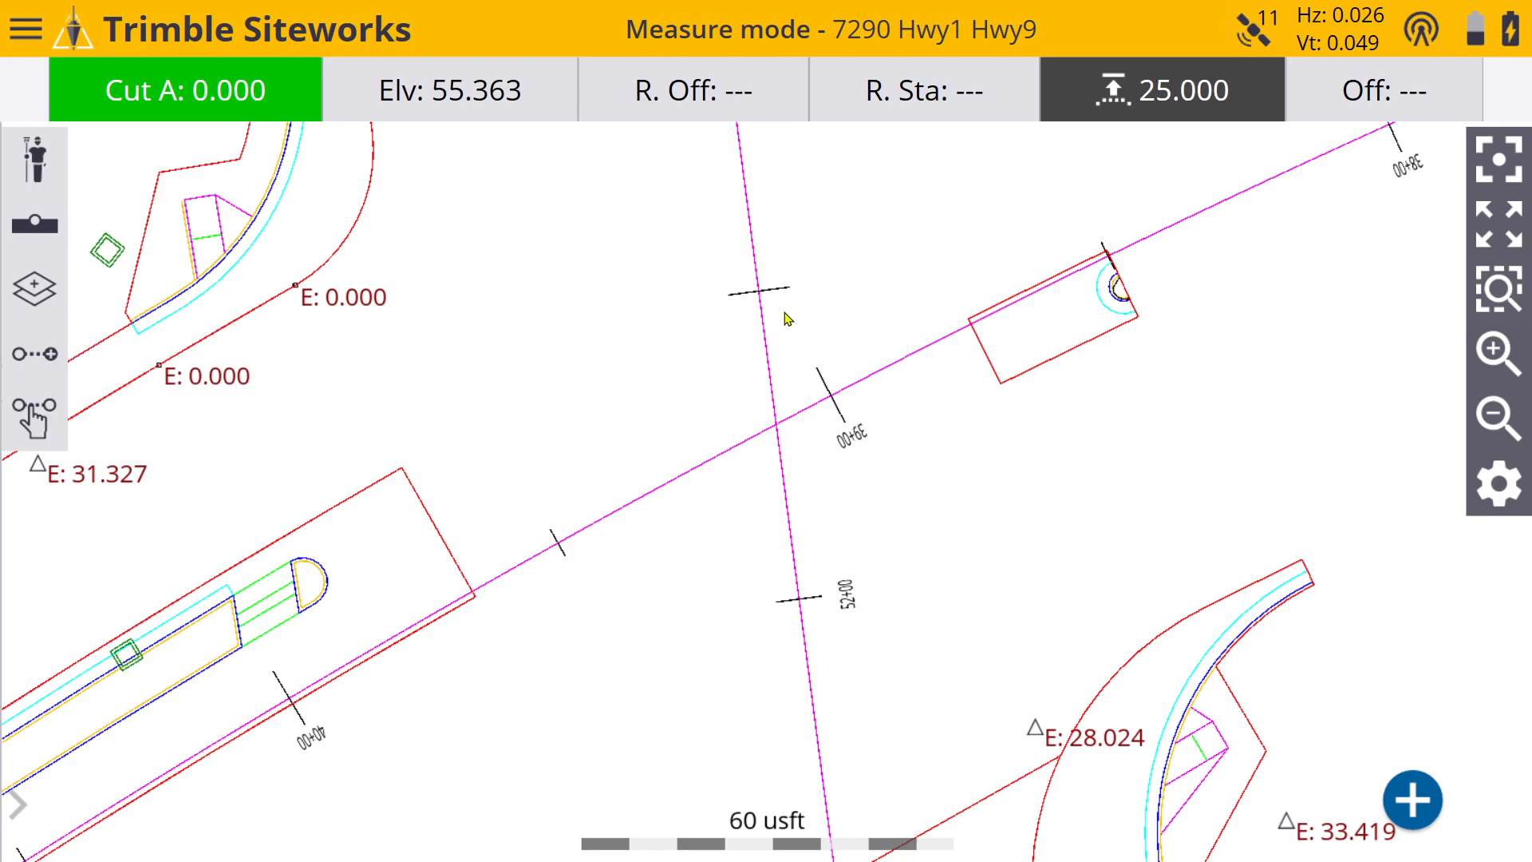
Exit the field software and confirm closing it
left_click(26, 30)
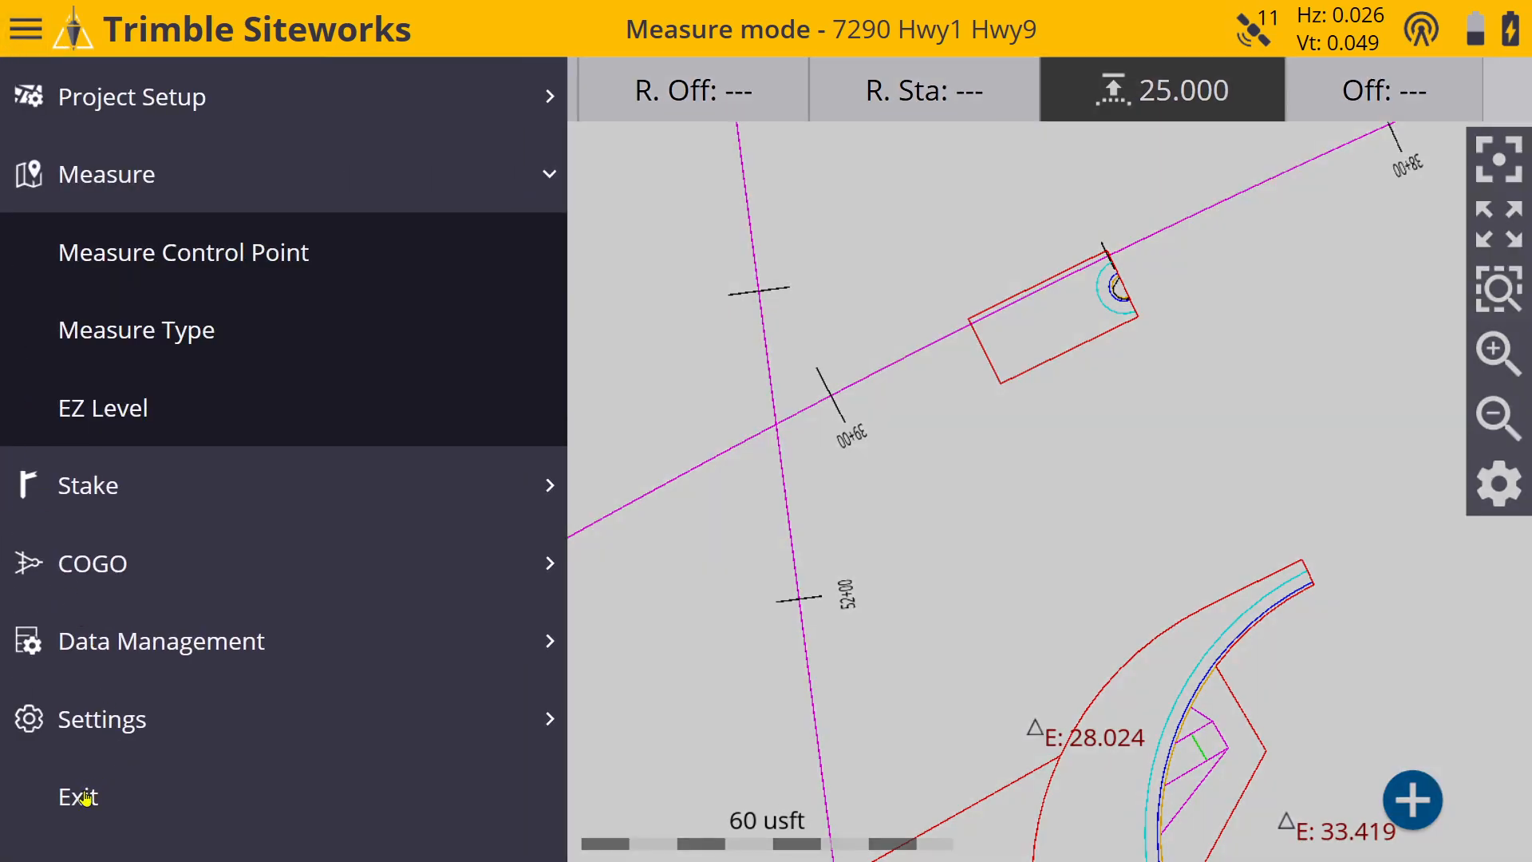
left_click(86, 795)
left_click(738, 497)
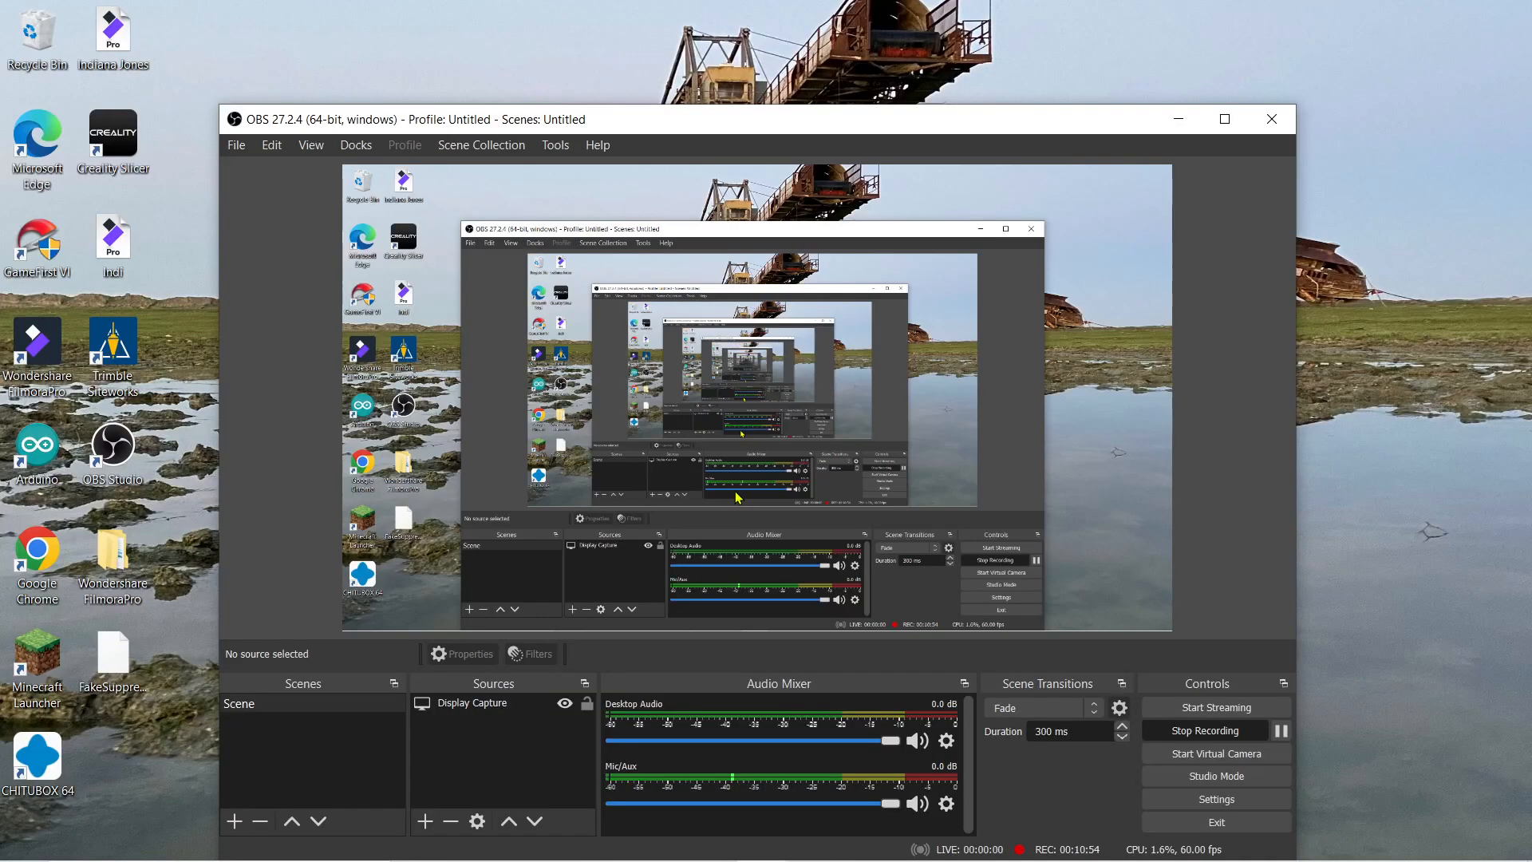